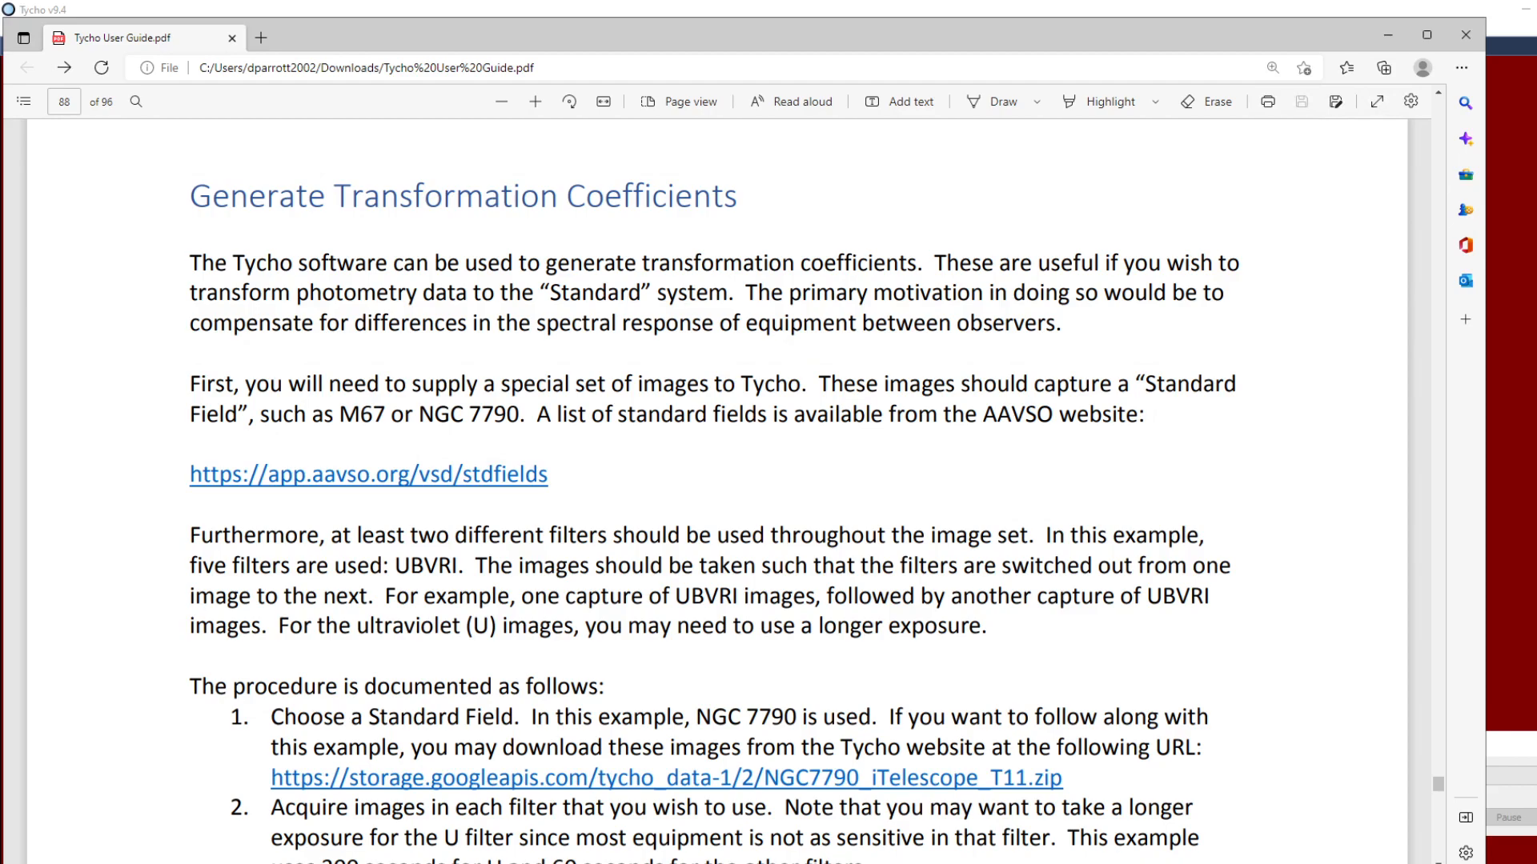
- Review the Generate Transformation Coefficients section of the Tycho User Guide, including the required images and the numbered procedure
{"action": "scroll", "coordinate": [723, 603], "scroll_direction": "down", "scroll_amount": 1}
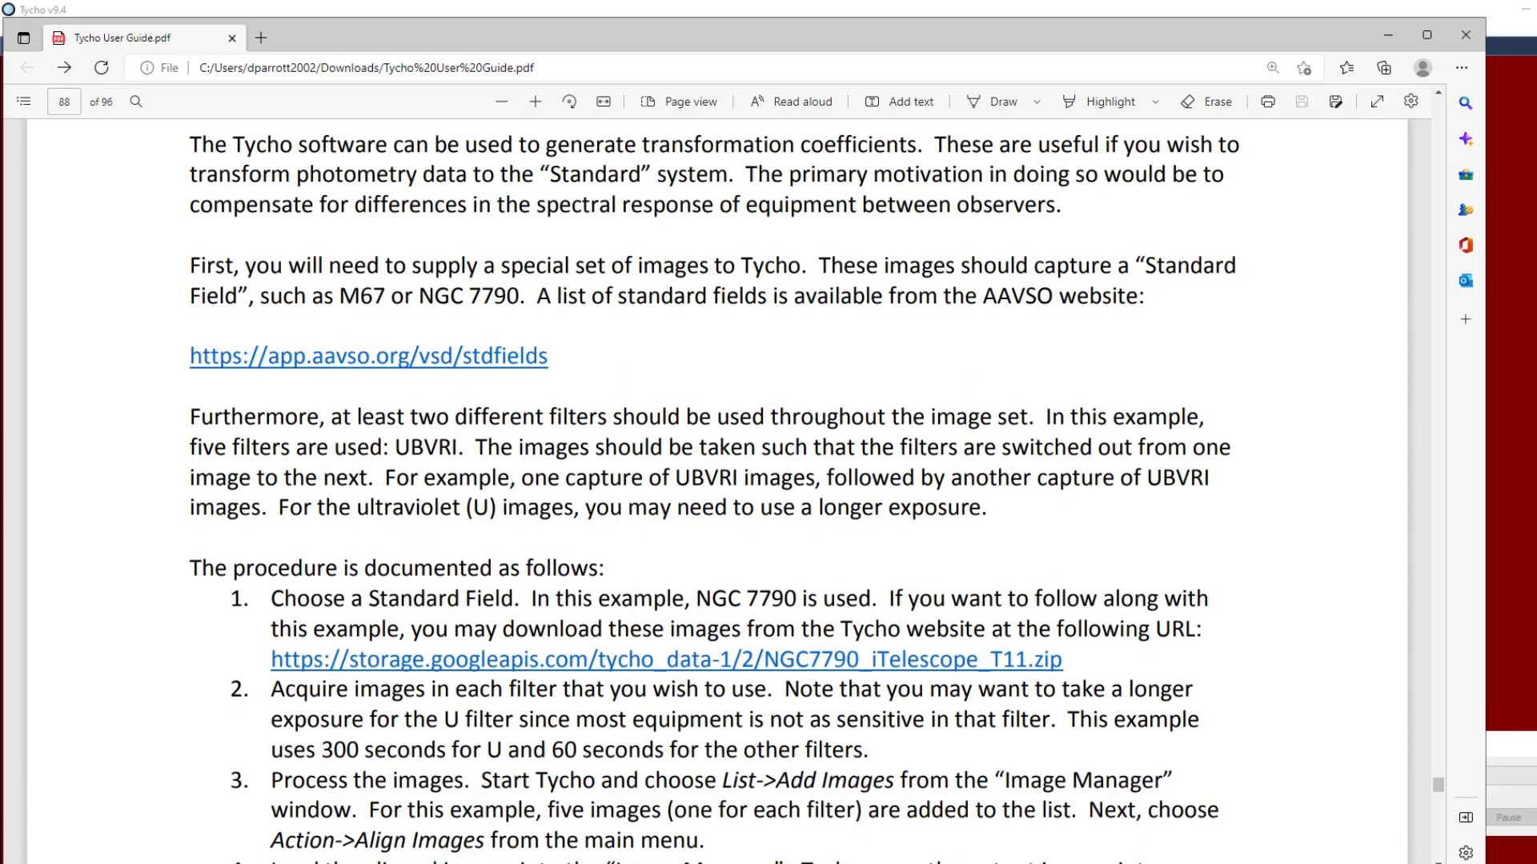
{"action": "scroll", "coordinate": [205, 532], "scroll_direction": "down", "scroll_amount": 2}
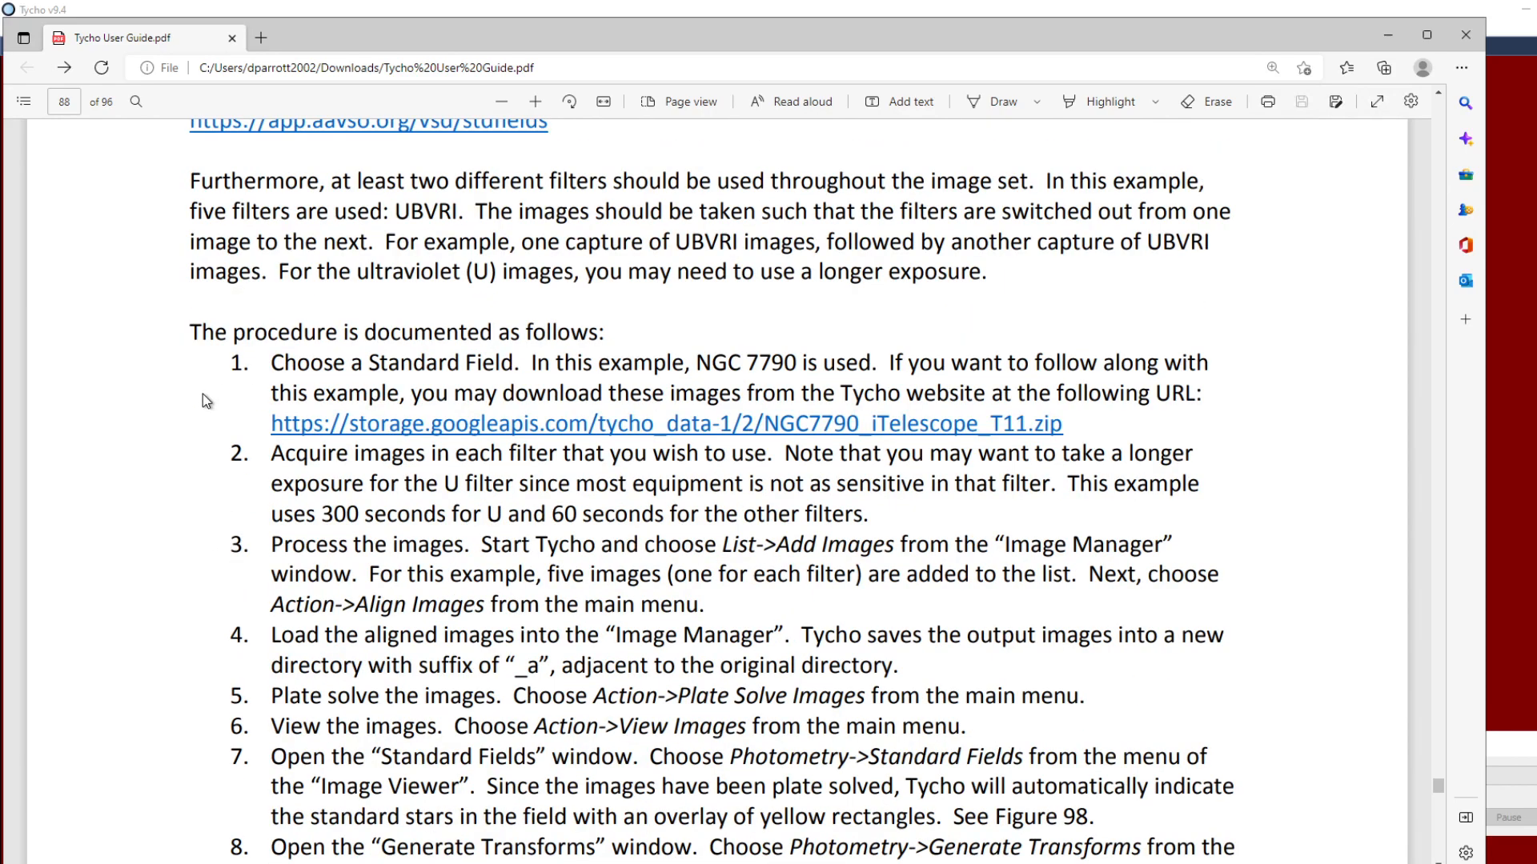
{"action": "scroll", "coordinate": [202, 395], "scroll_direction": "down", "scroll_amount": 10}
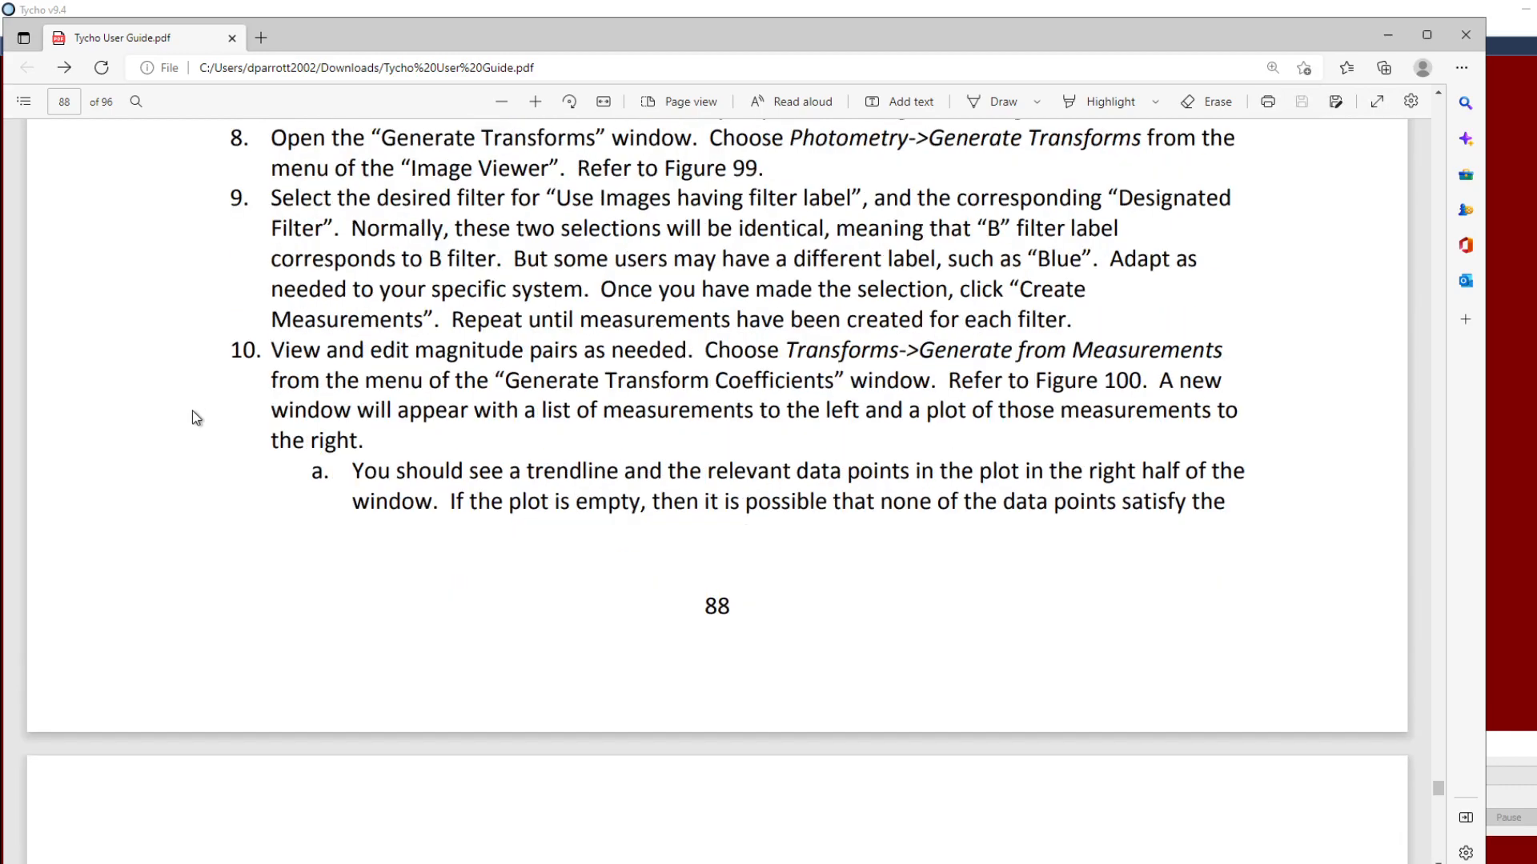
{"action": "scroll", "coordinate": [186, 433], "scroll_direction": "down", "scroll_amount": 3}
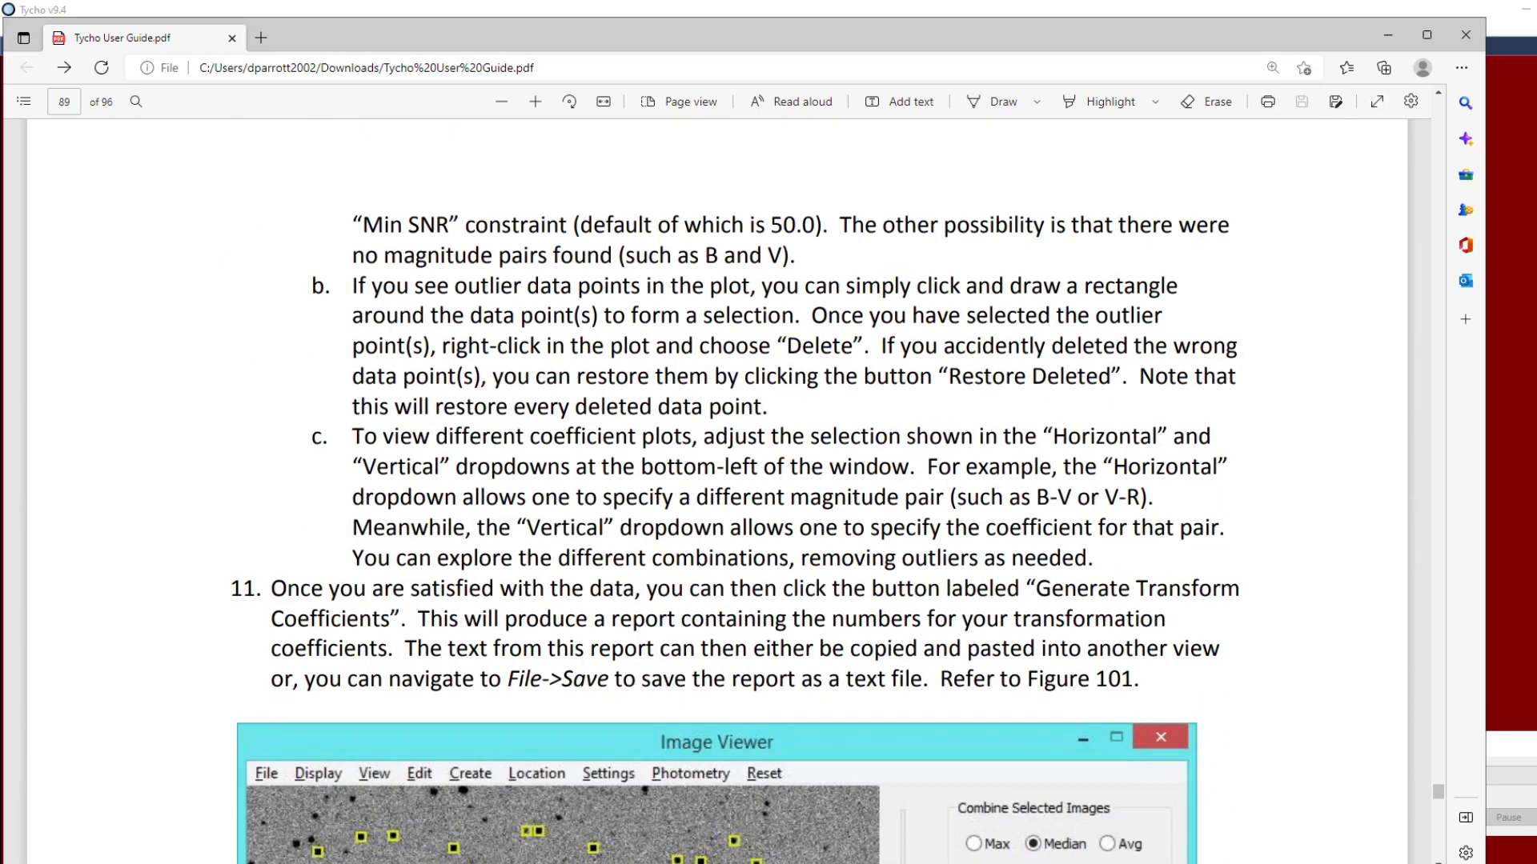
{"action": "scroll", "coordinate": [217, 528], "scroll_direction": "up", "scroll_amount": 12}
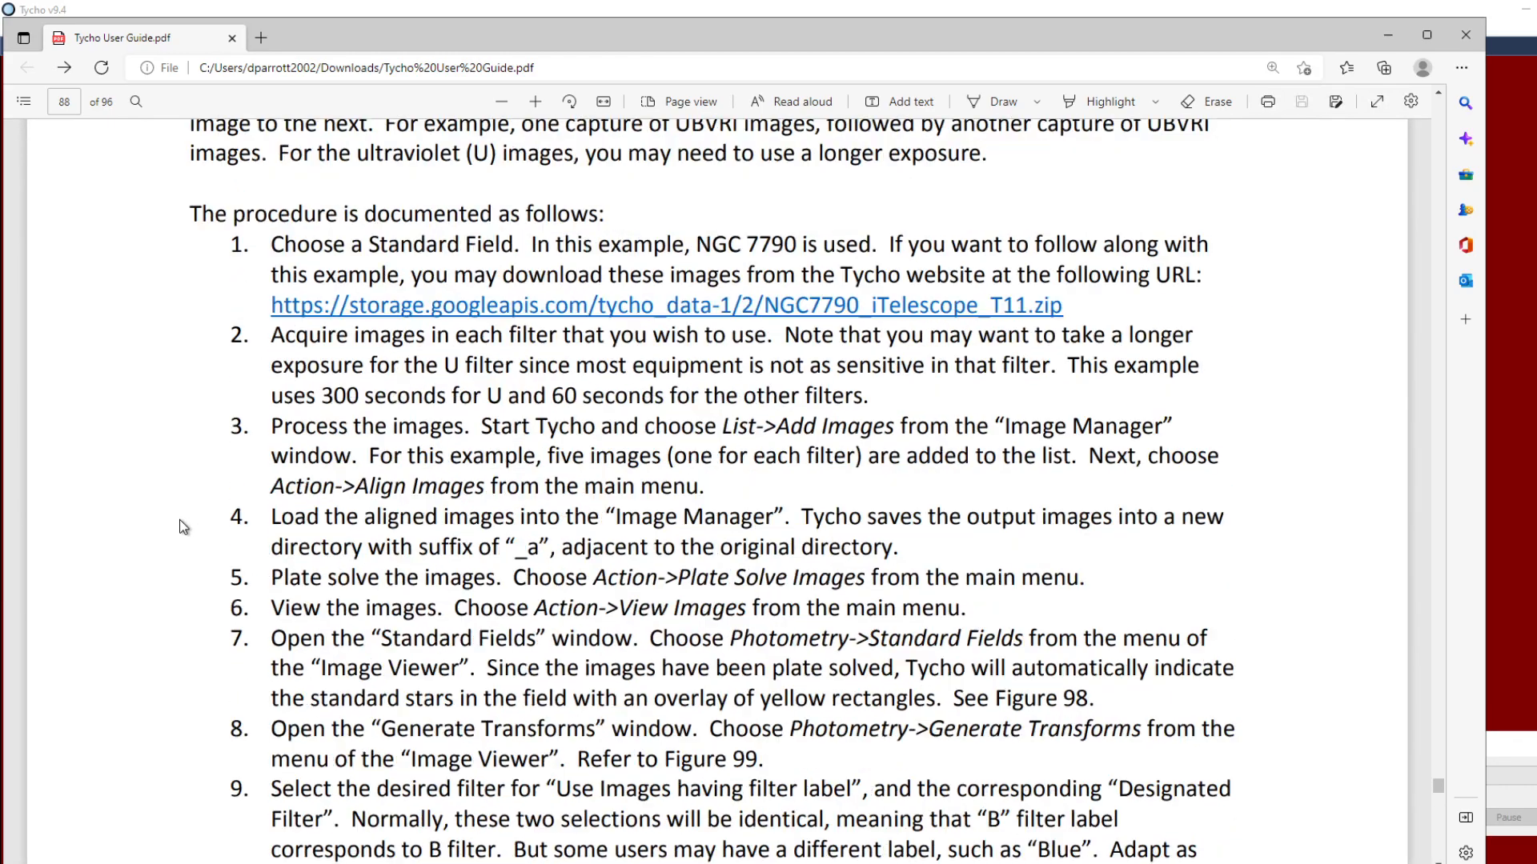
{"action": "scroll", "coordinate": [196, 504], "scroll_direction": "up", "scroll_amount": 1}
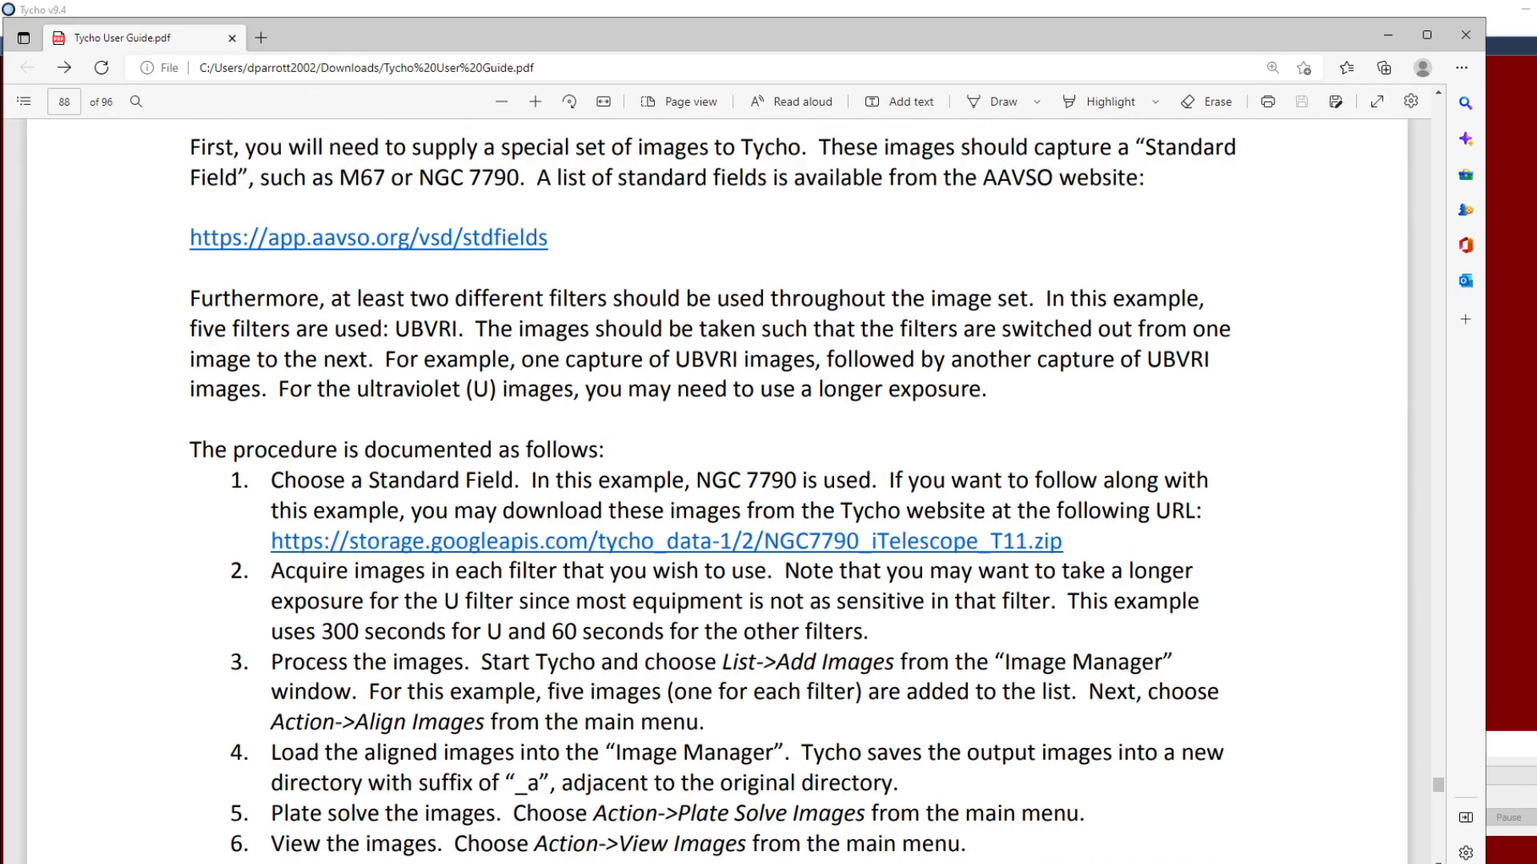
{"action": "scroll", "coordinate": [704, 552], "scroll_direction": "up", "scroll_amount": 1}
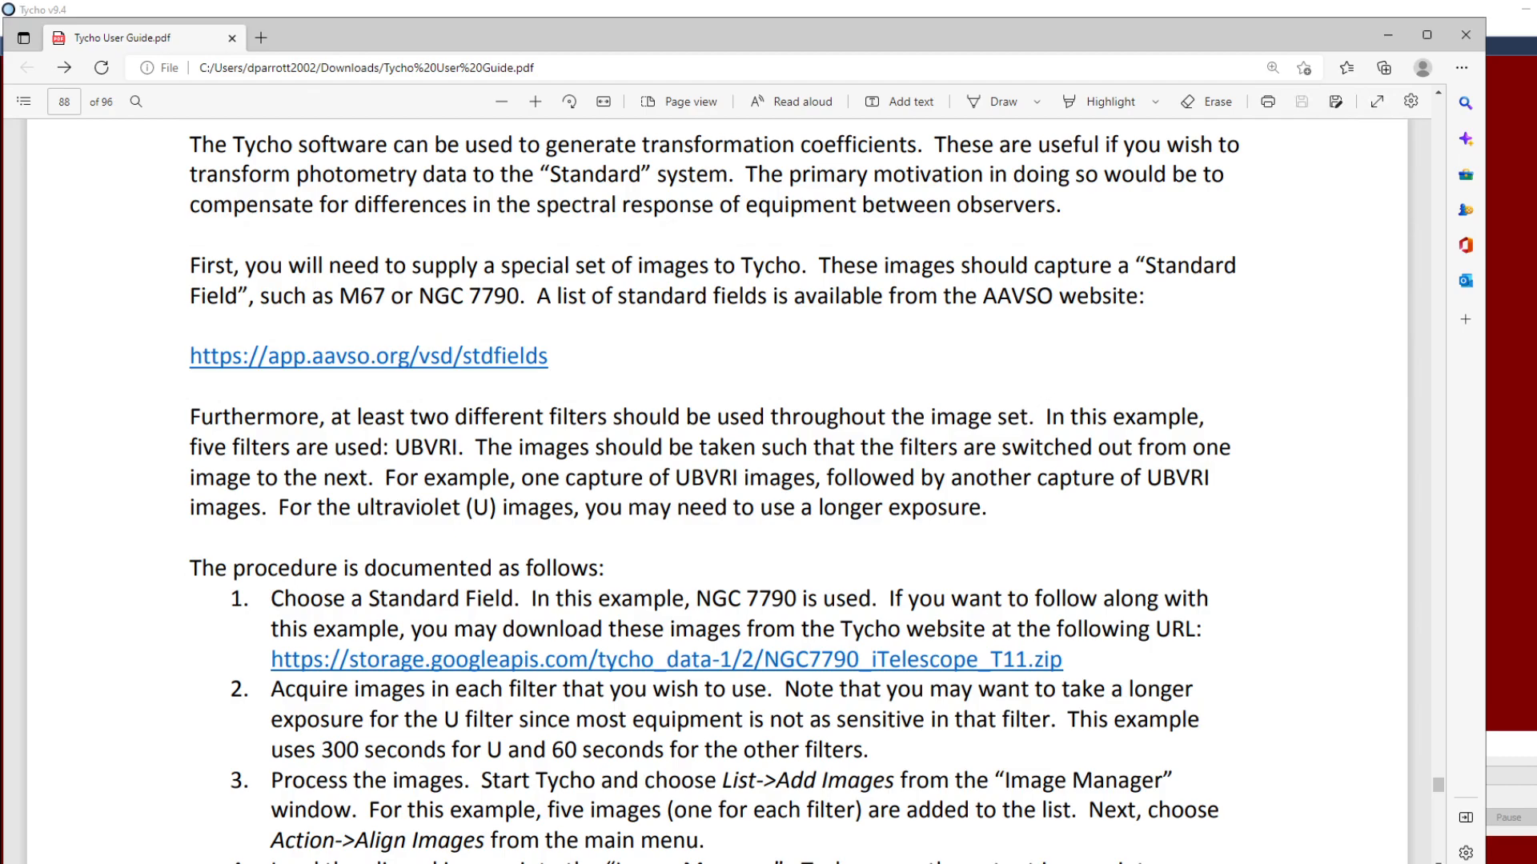
{"action": "scroll", "coordinate": [716, 480], "scroll_direction": "down", "scroll_amount": 3}
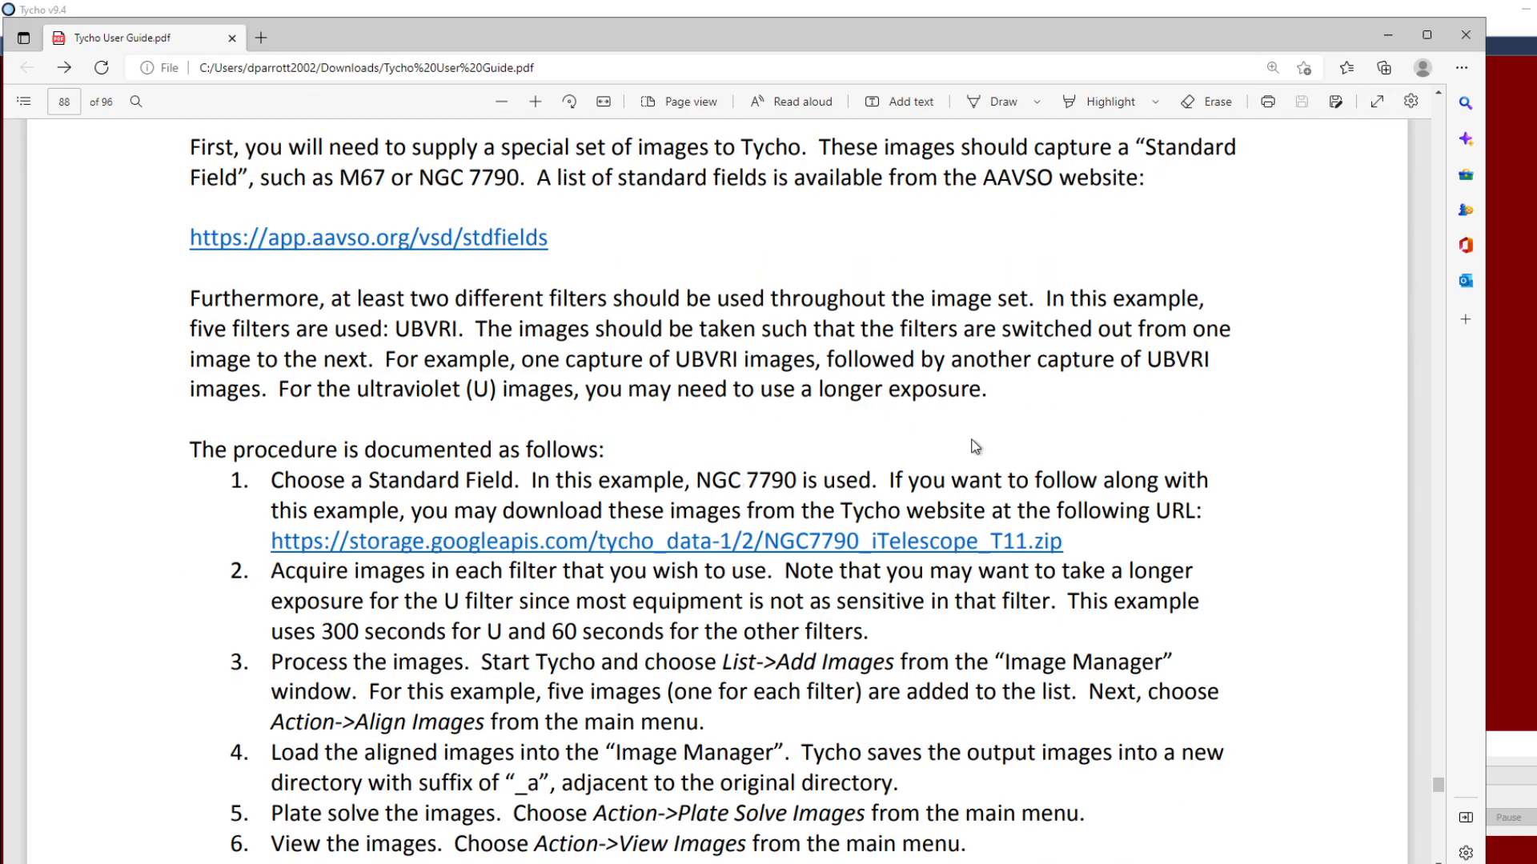
{"action": "scroll", "coordinate": [973, 444], "scroll_direction": "down", "scroll_amount": 3}
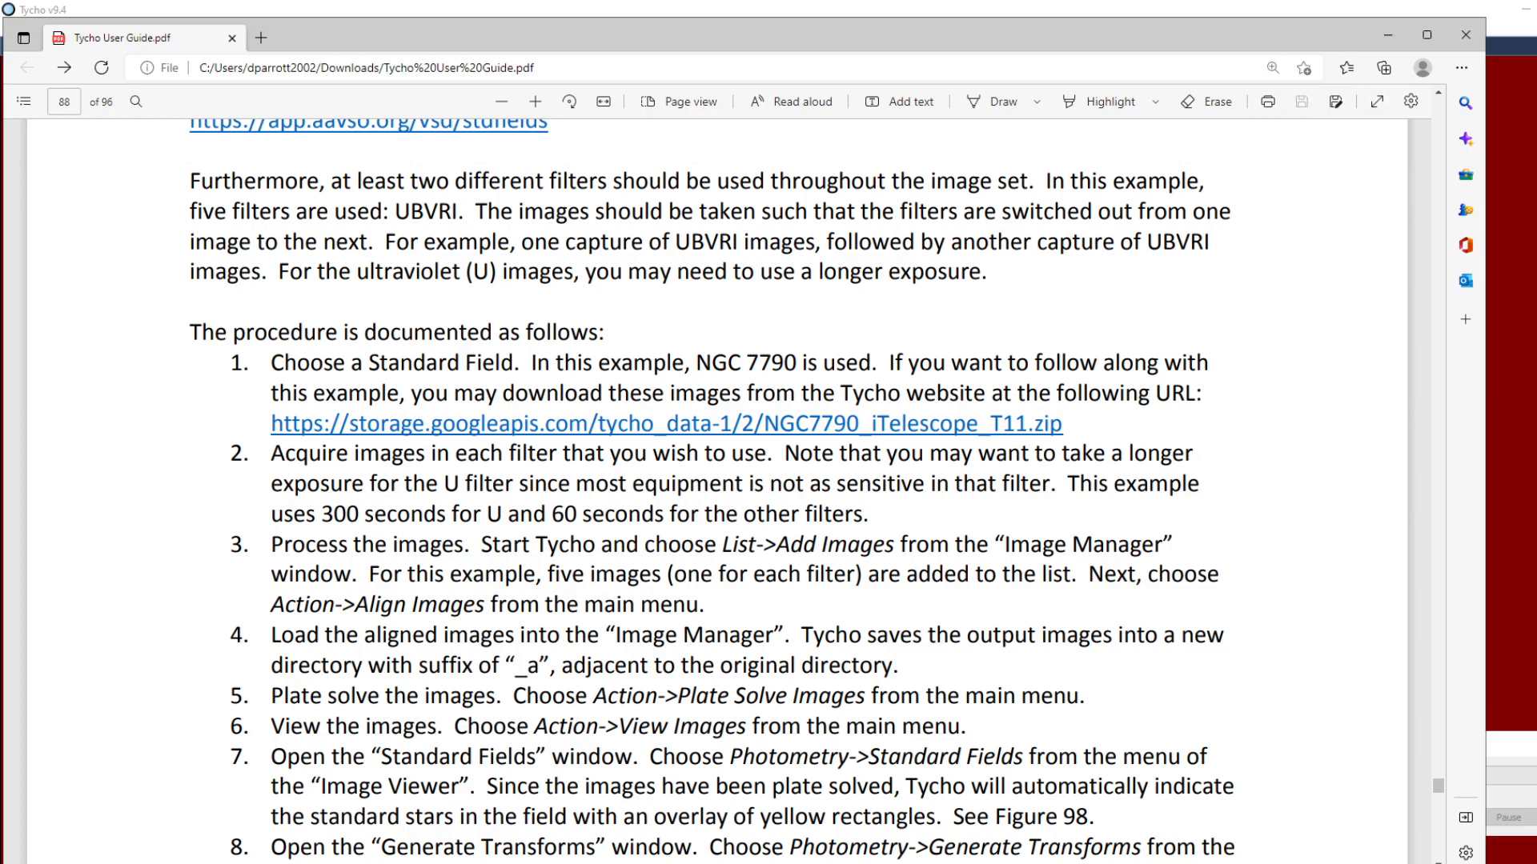
{"action": "scroll", "coordinate": [716, 481], "scroll_direction": "down", "scroll_amount": 2}
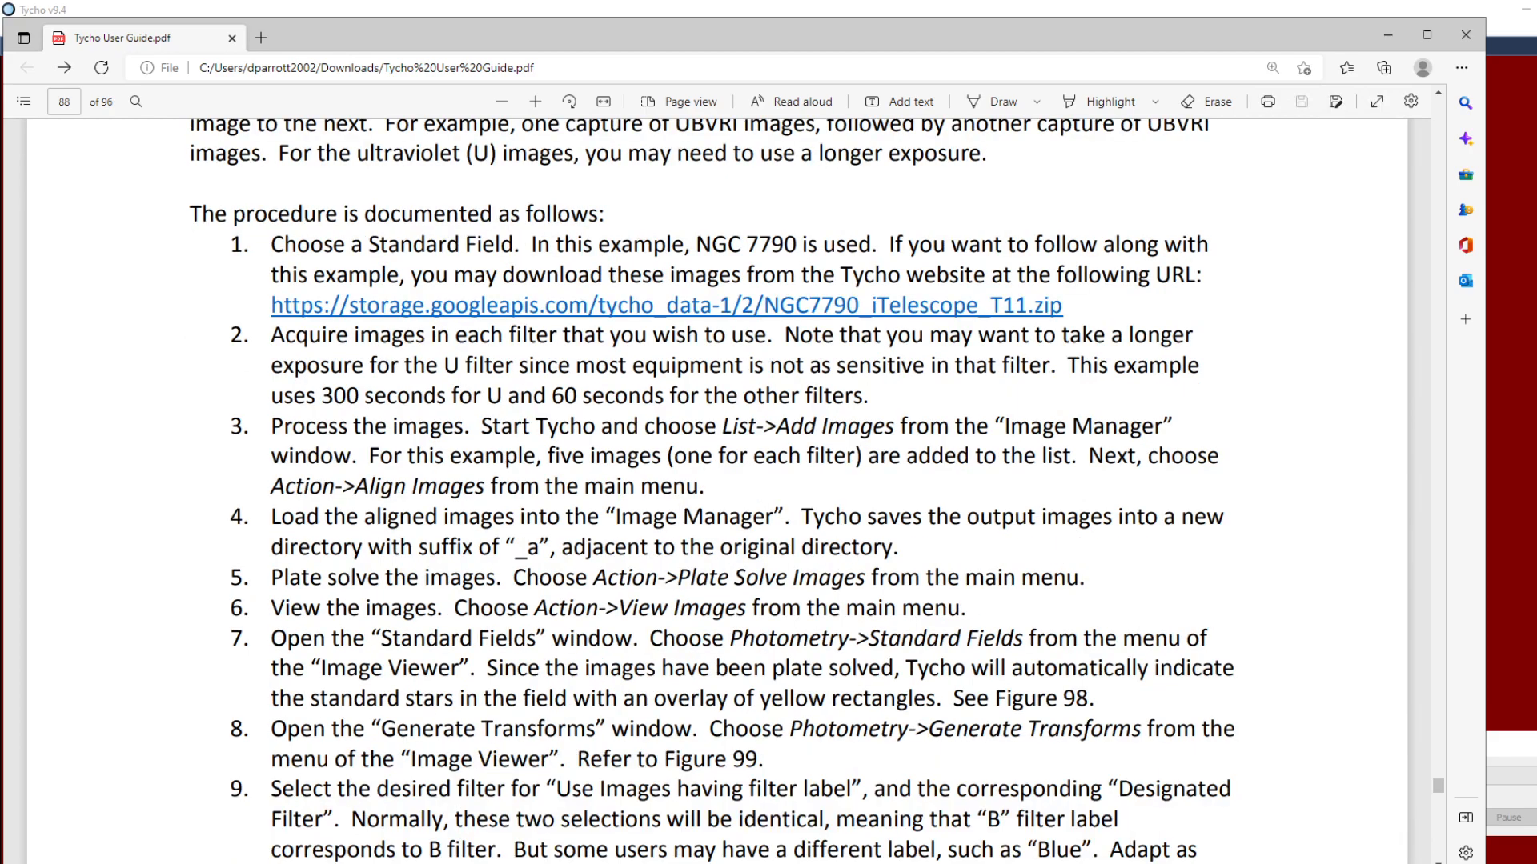
- Switch to Tycho and add all five calibrated FITS images from the NGC7790_iTelescope_T11 folder to the Image Manager
{"action": "left_click", "coordinate": [1493, 480]}
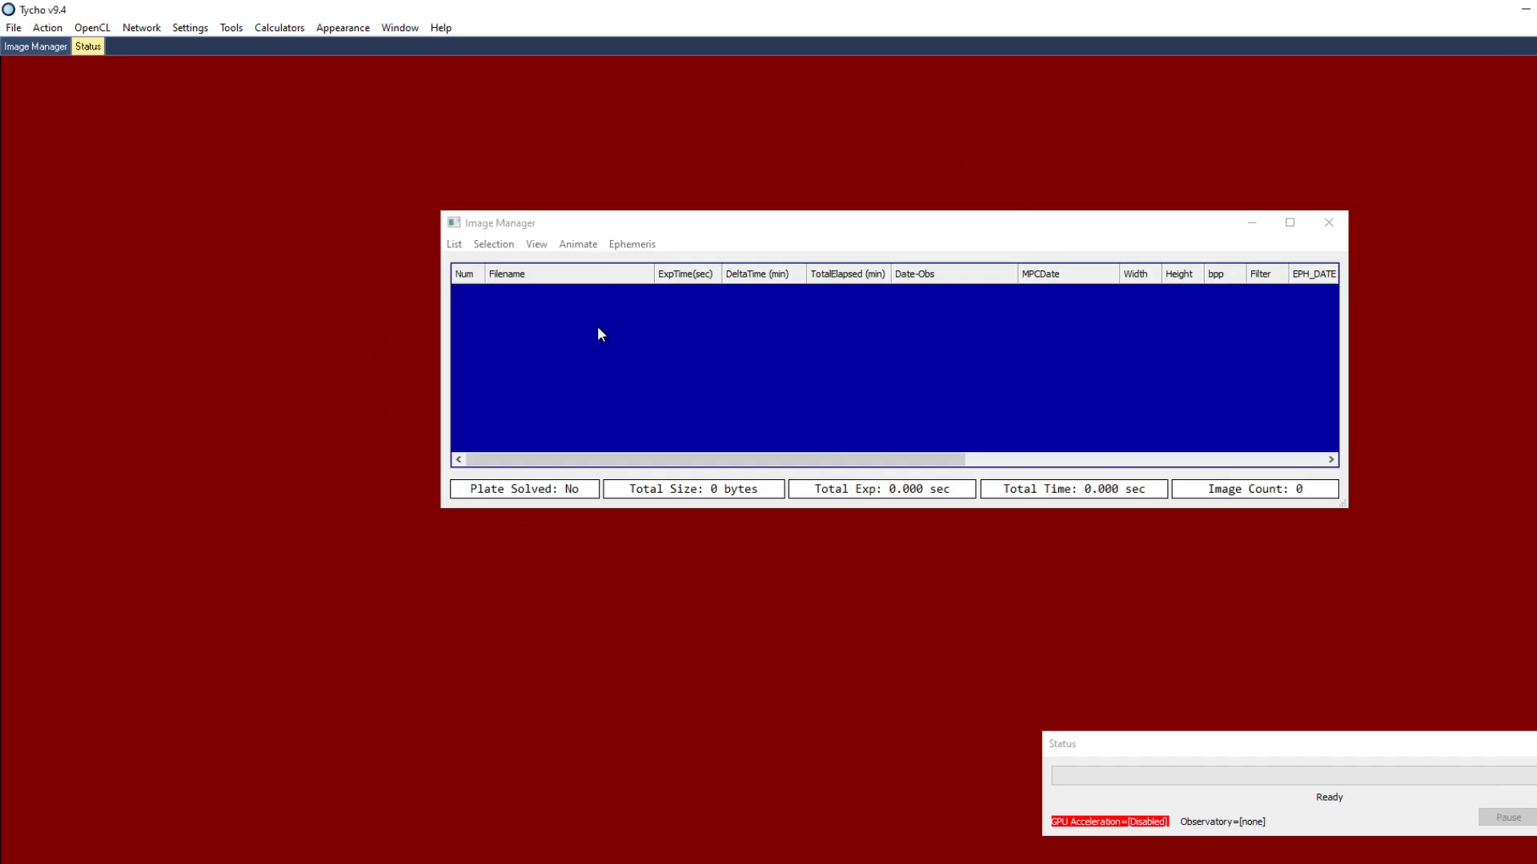
{"action": "left_click", "coordinate": [672, 229]}
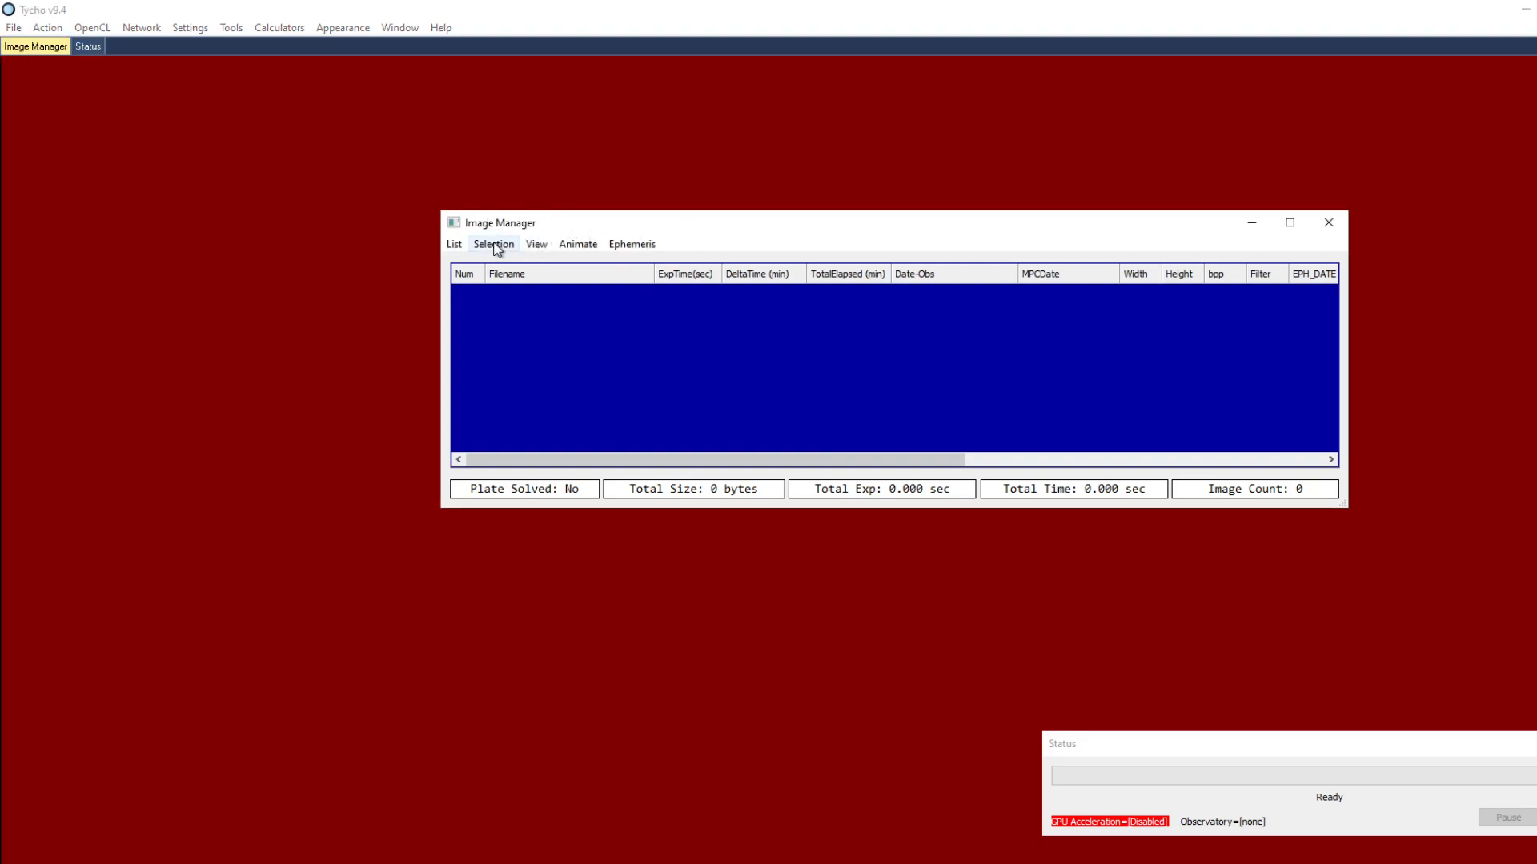
{"action": "left_click", "coordinate": [454, 245]}
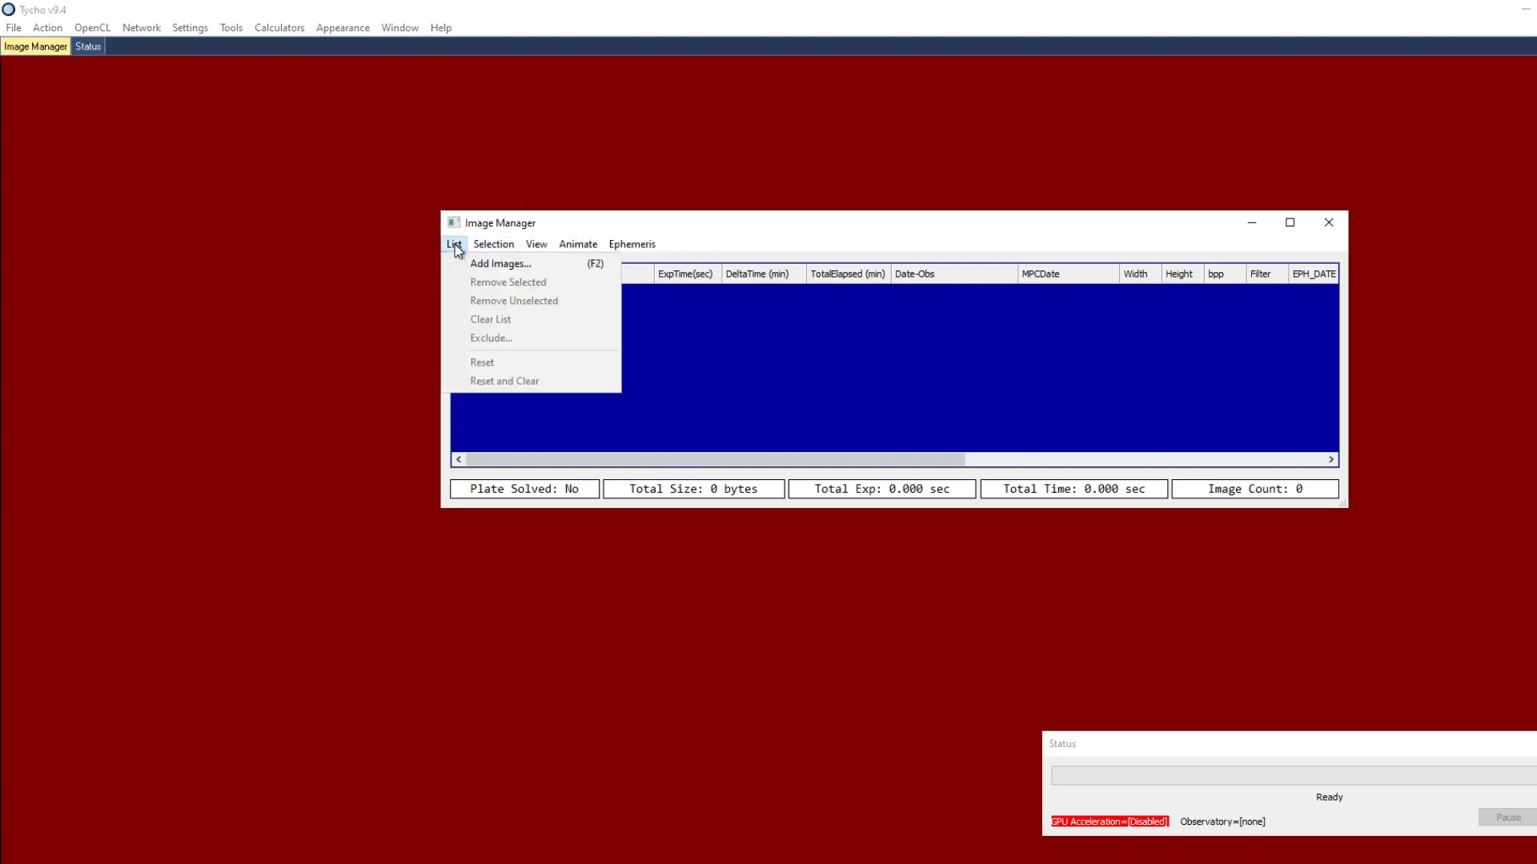
{"action": "left_click", "coordinate": [470, 269]}
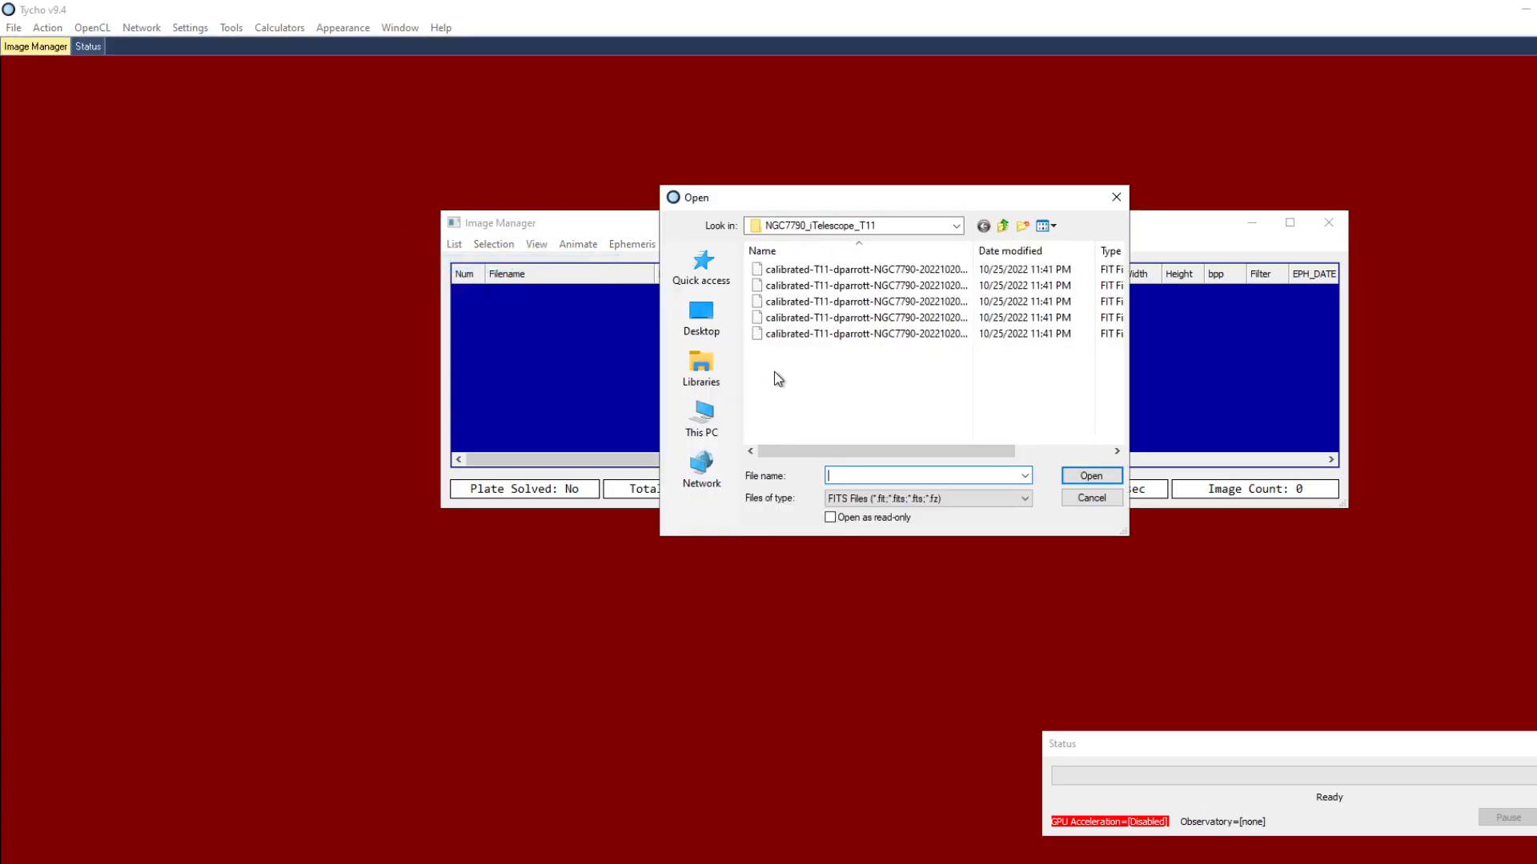
{"action": "left_click_drag", "start_coordinate": [775, 372], "coordinate": [887, 255]}
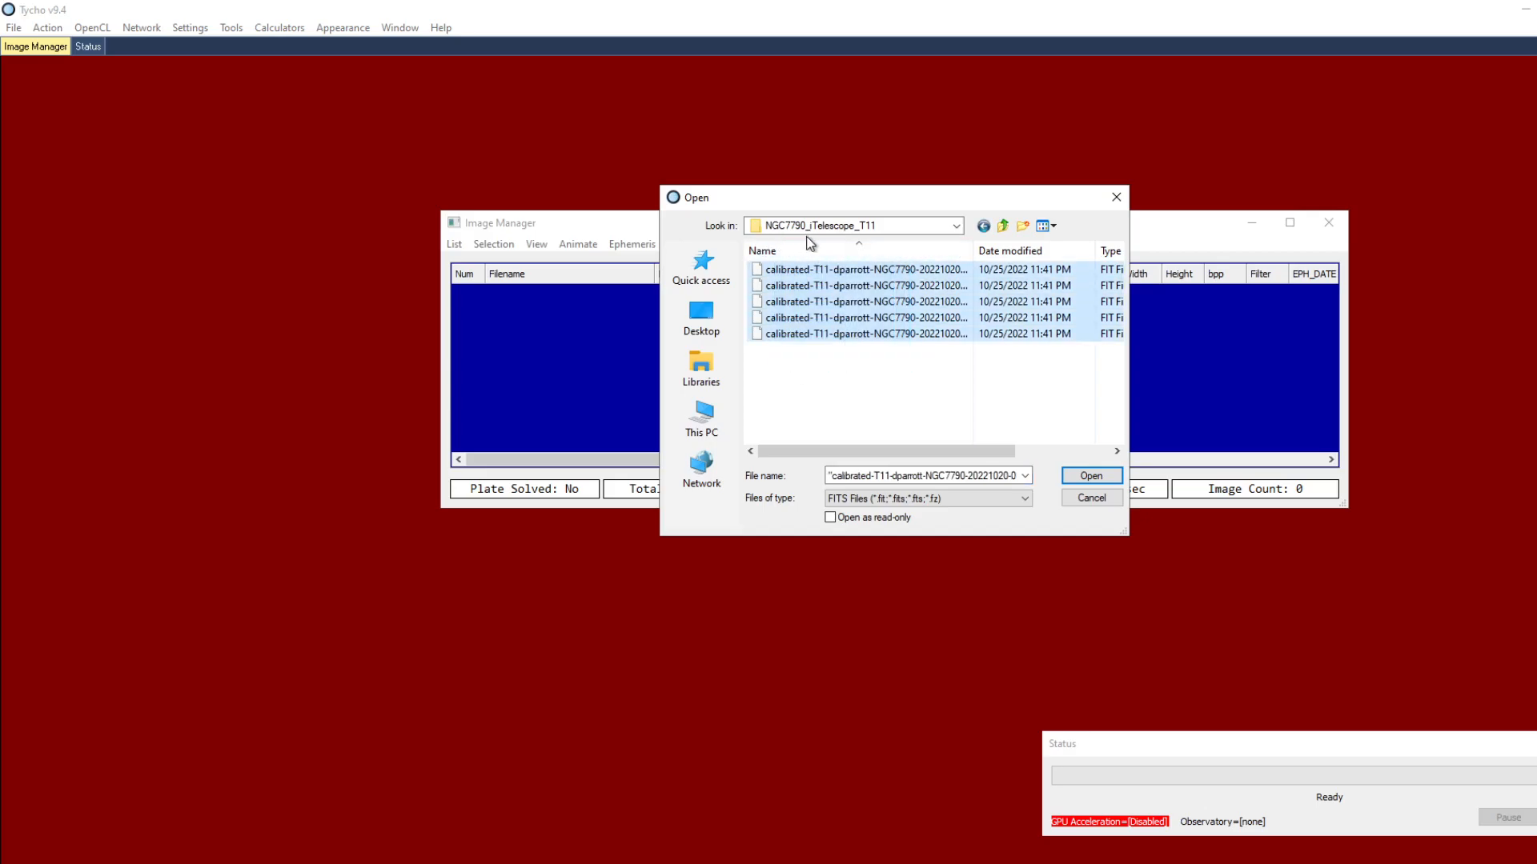
{"action": "left_click", "coordinate": [1079, 476]}
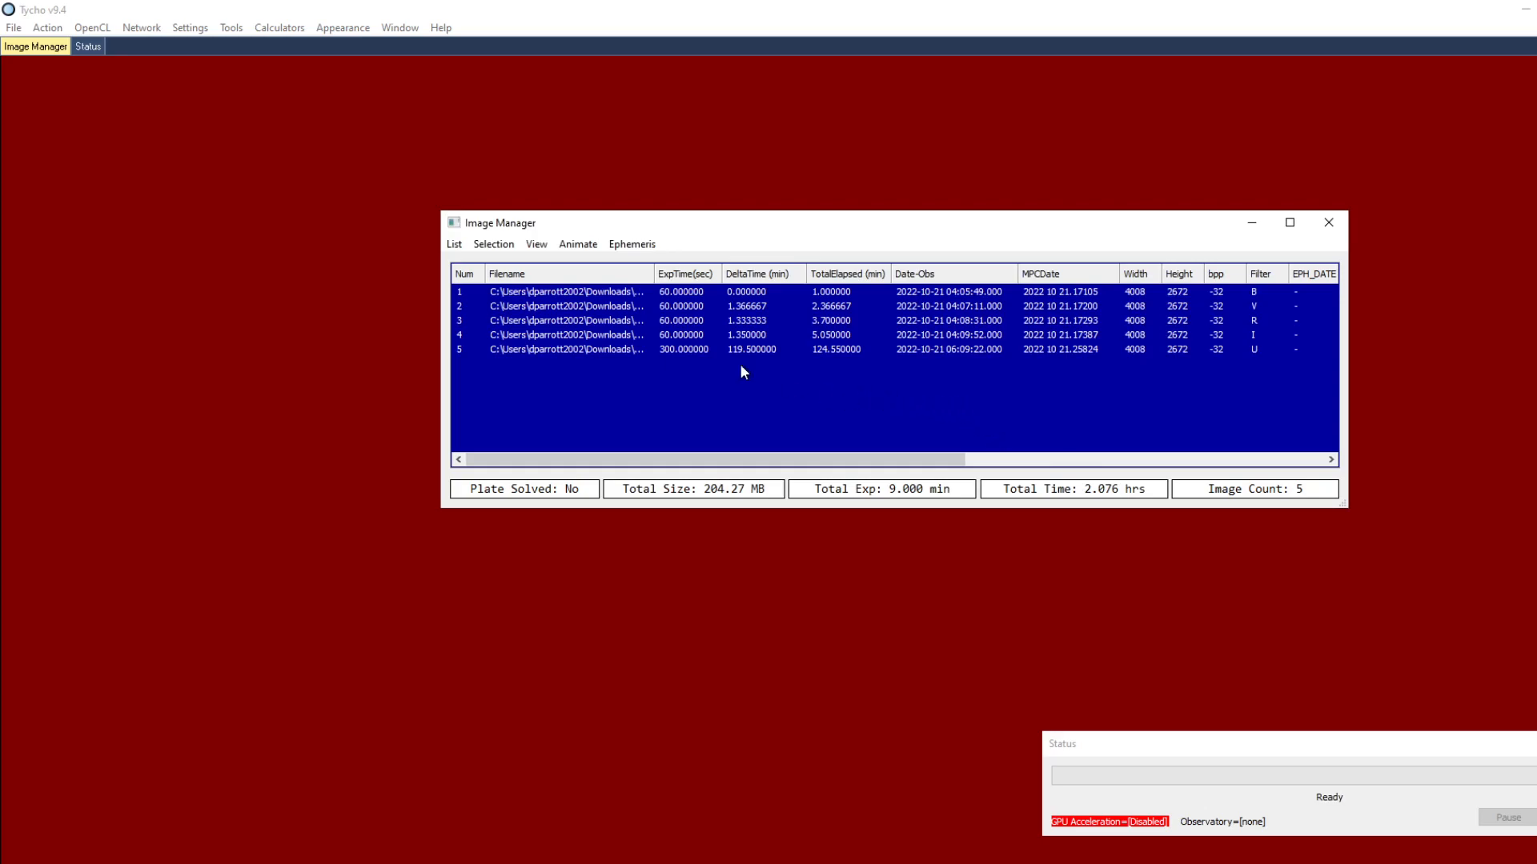
- Align the five loaded images using the Internal alignment option
{"action": "left_click", "coordinate": [48, 29]}
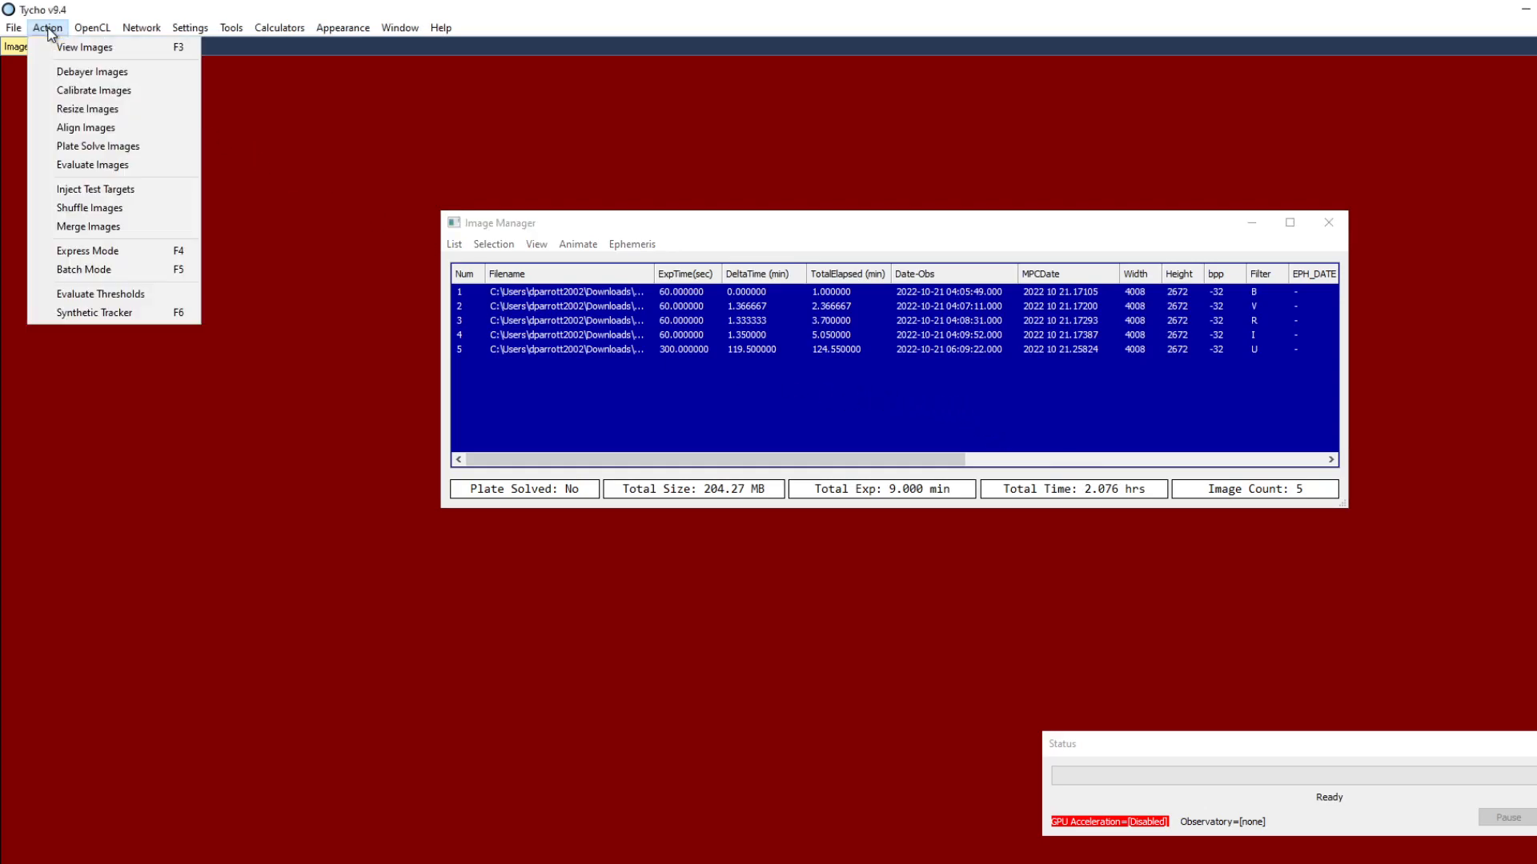
{"action": "left_click", "coordinate": [79, 130]}
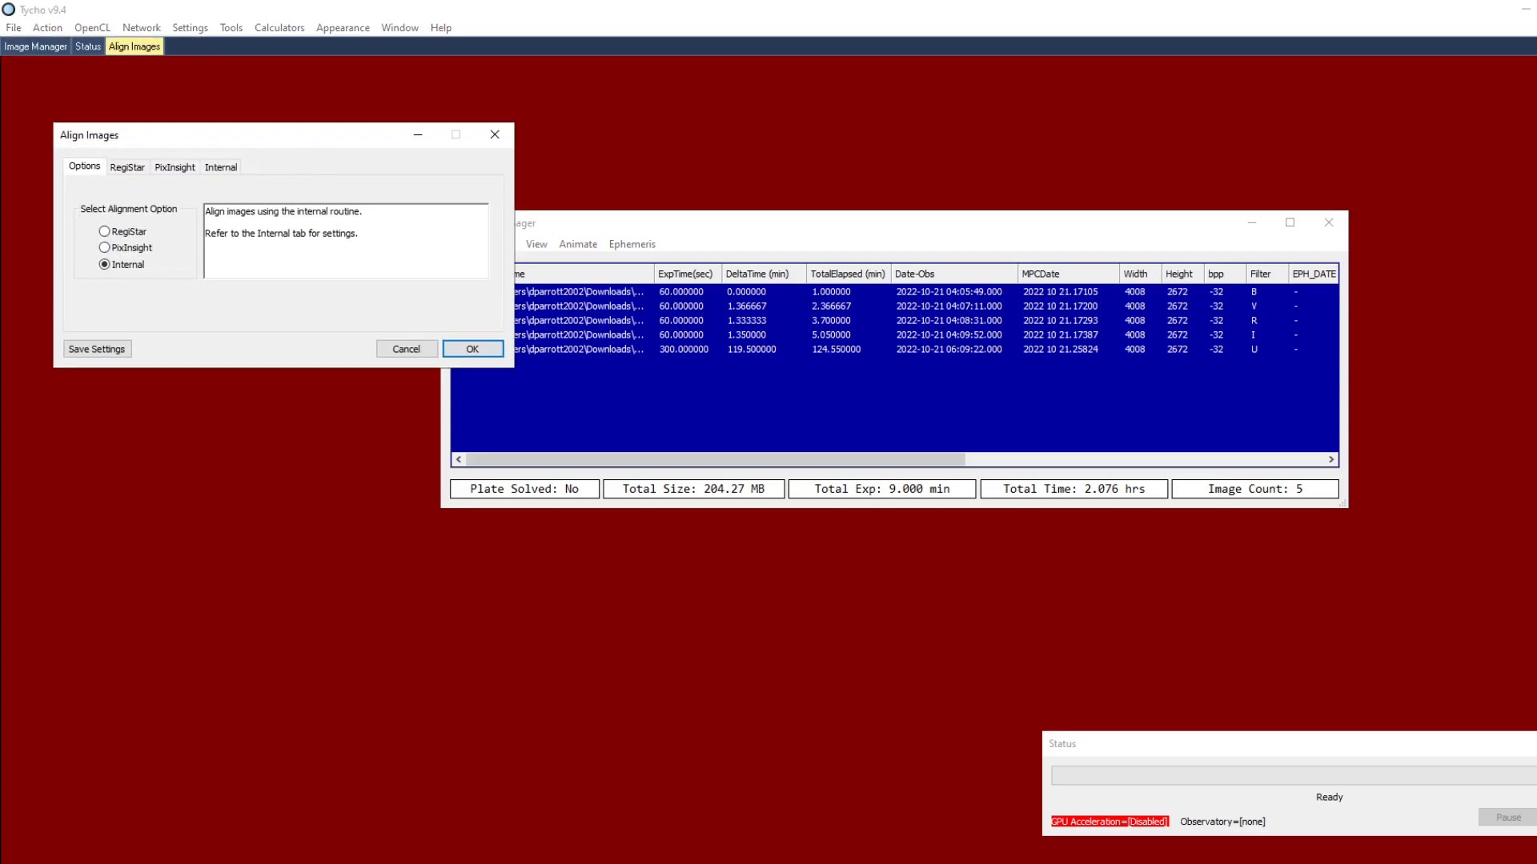
{"action": "left_click", "coordinate": [473, 349]}
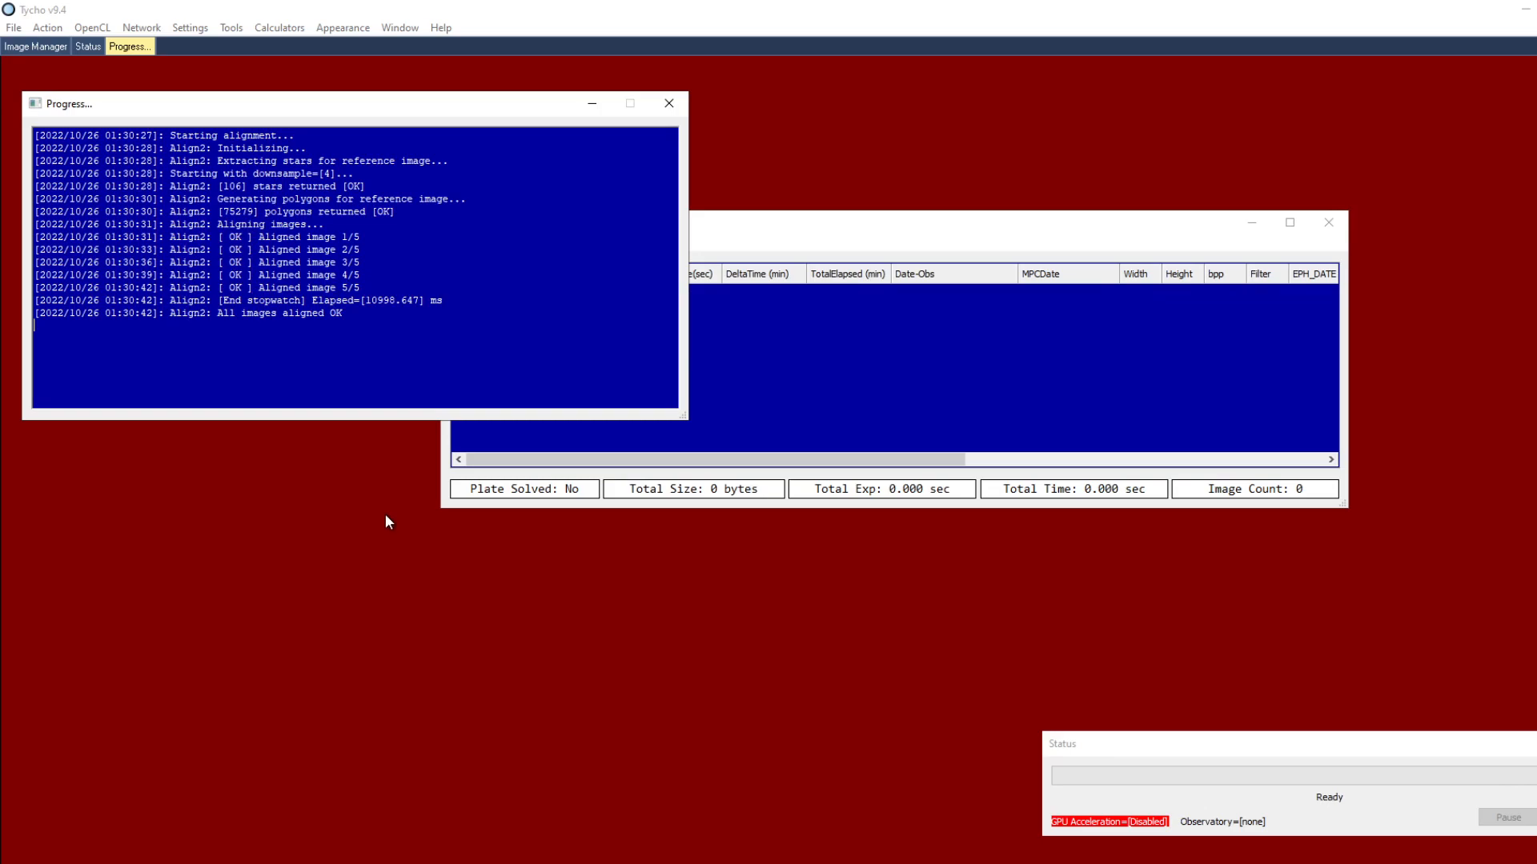
- Load all five aligned FITS images from the NGC7790_iTelescope_T11_a folder into the Image Manager
{"action": "left_click", "coordinate": [796, 396]}
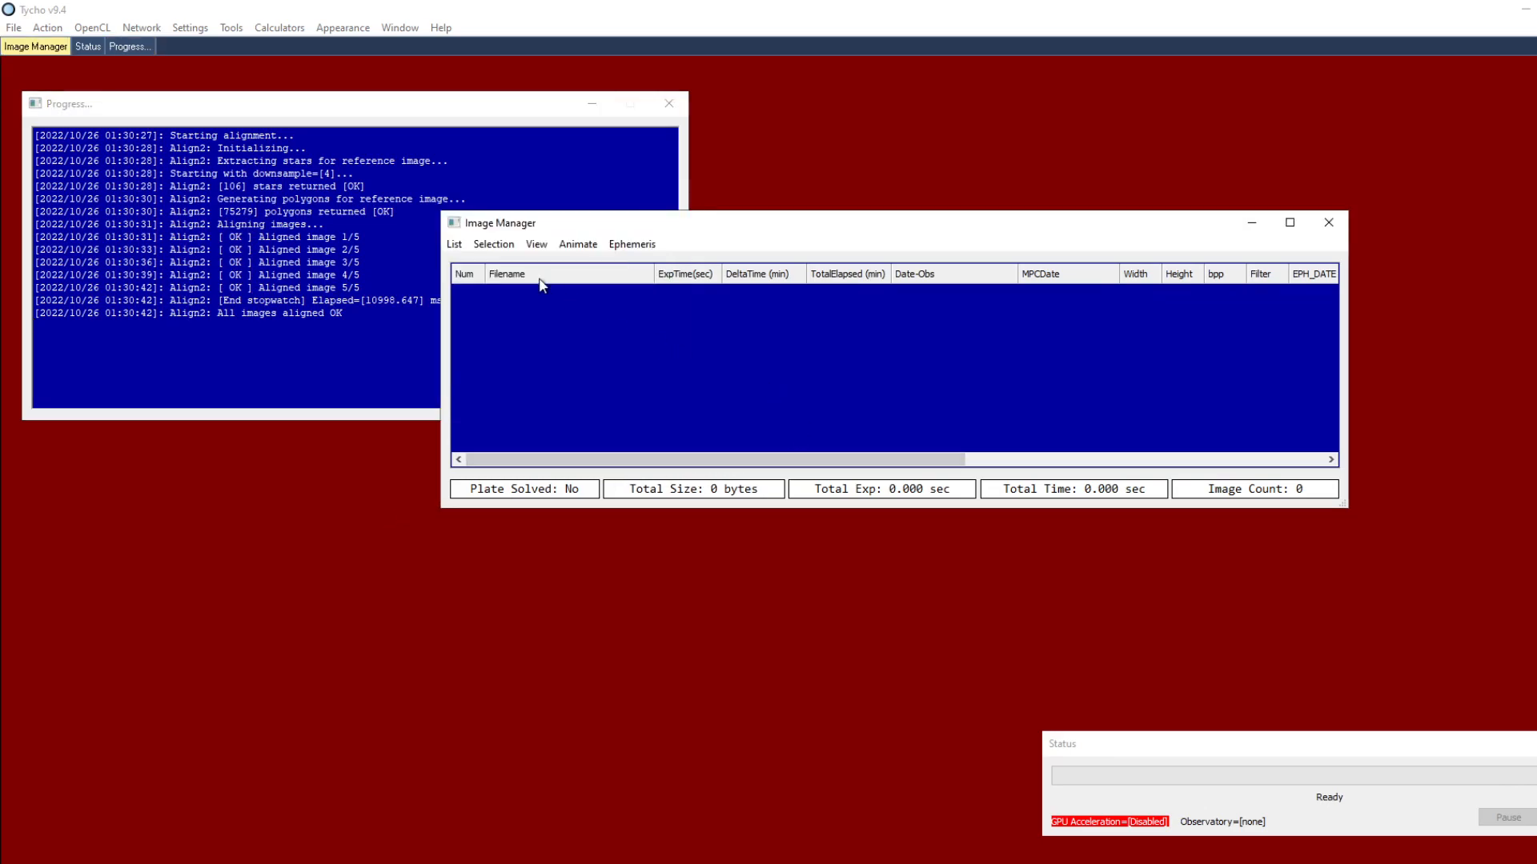
{"action": "left_click", "coordinate": [454, 244]}
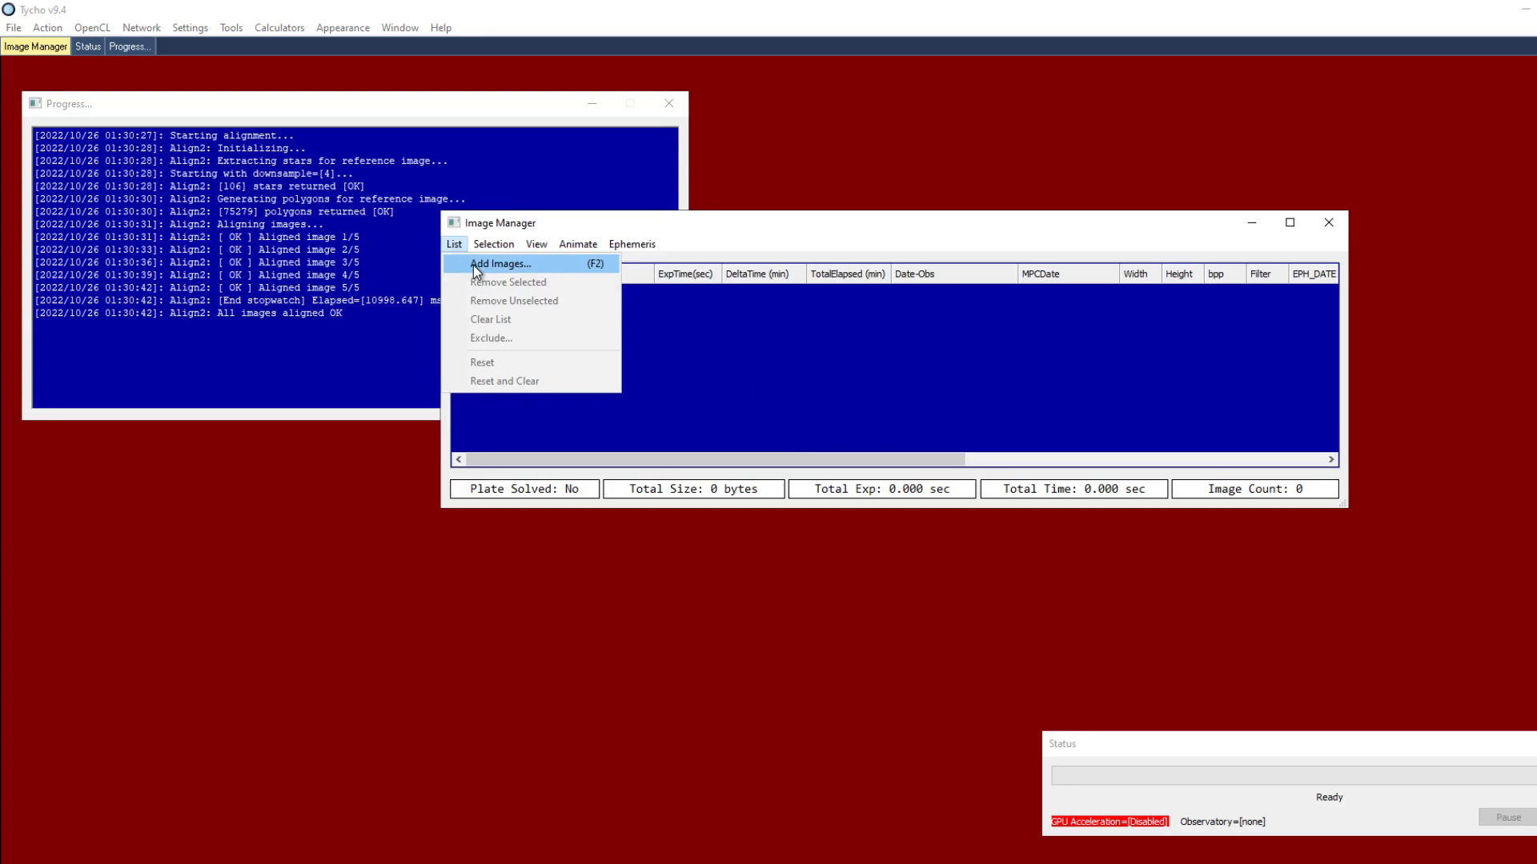
{"action": "left_click", "coordinate": [477, 268]}
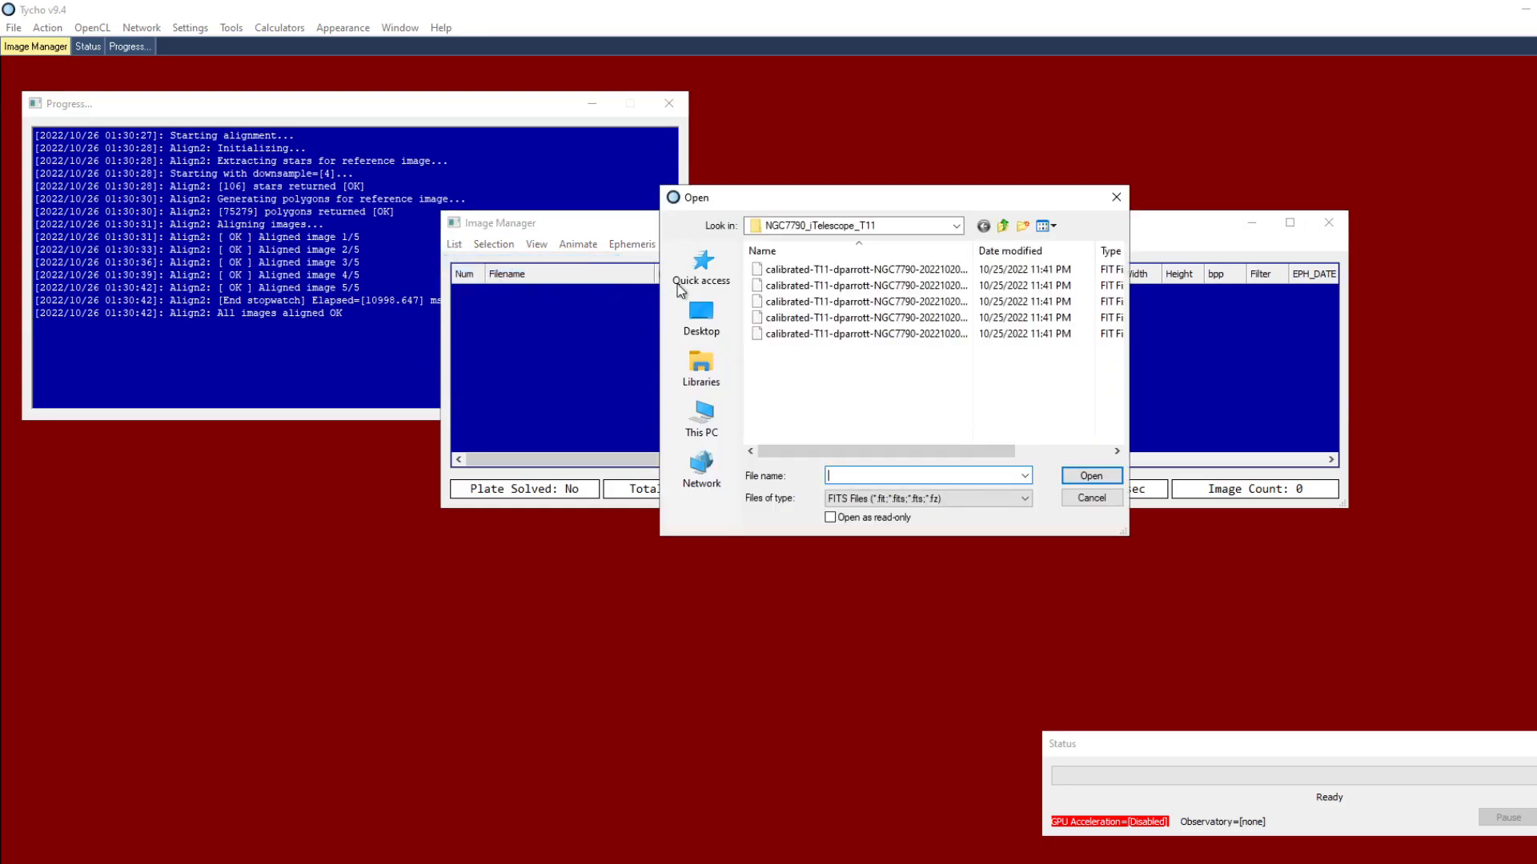
{"action": "left_click", "coordinate": [1003, 228]}
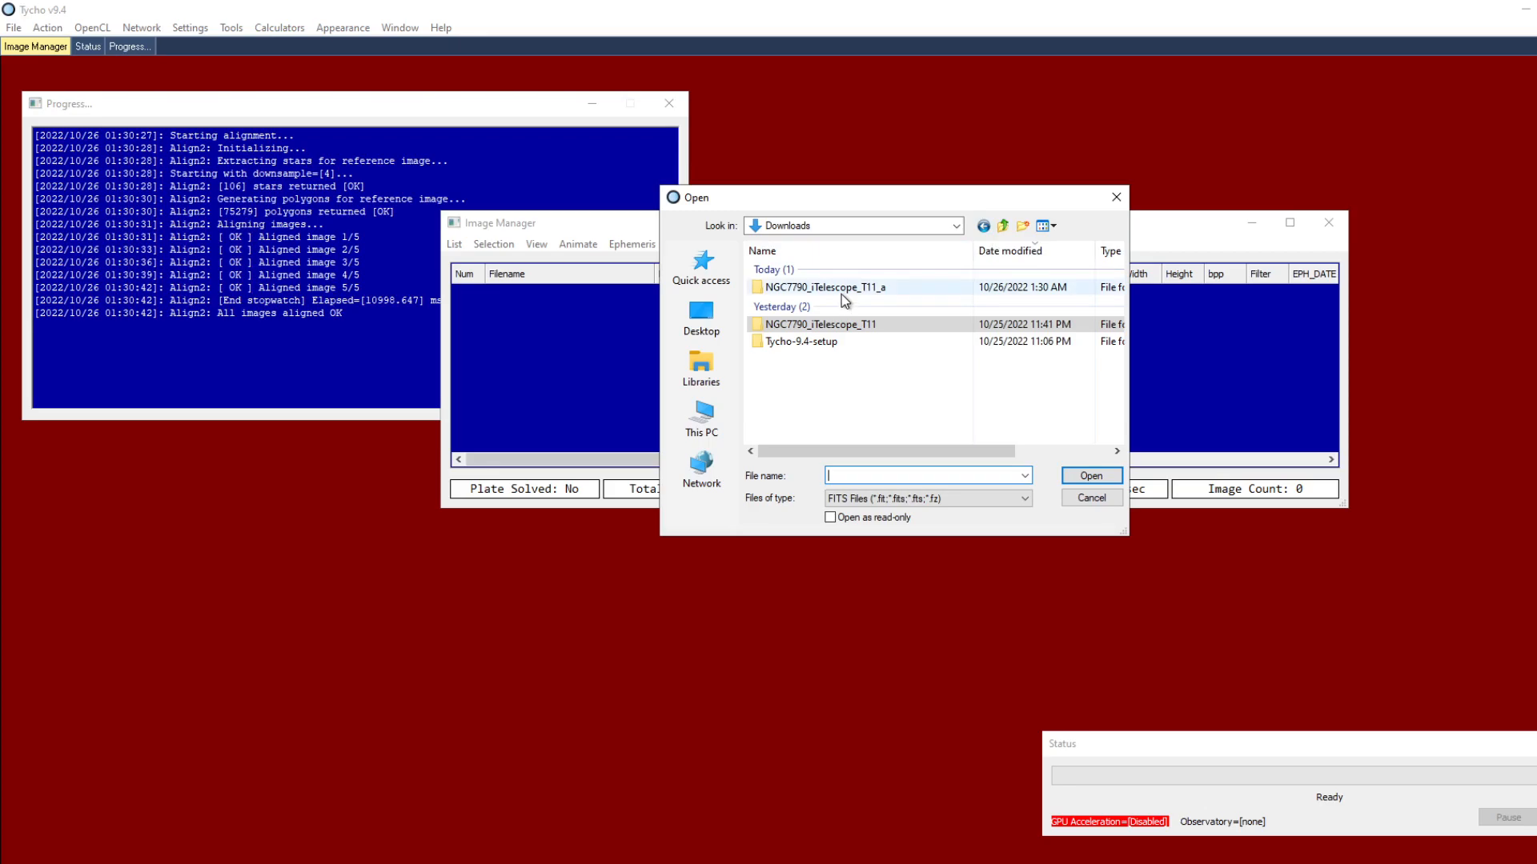
{"action": "double_click", "coordinate": [890, 289]}
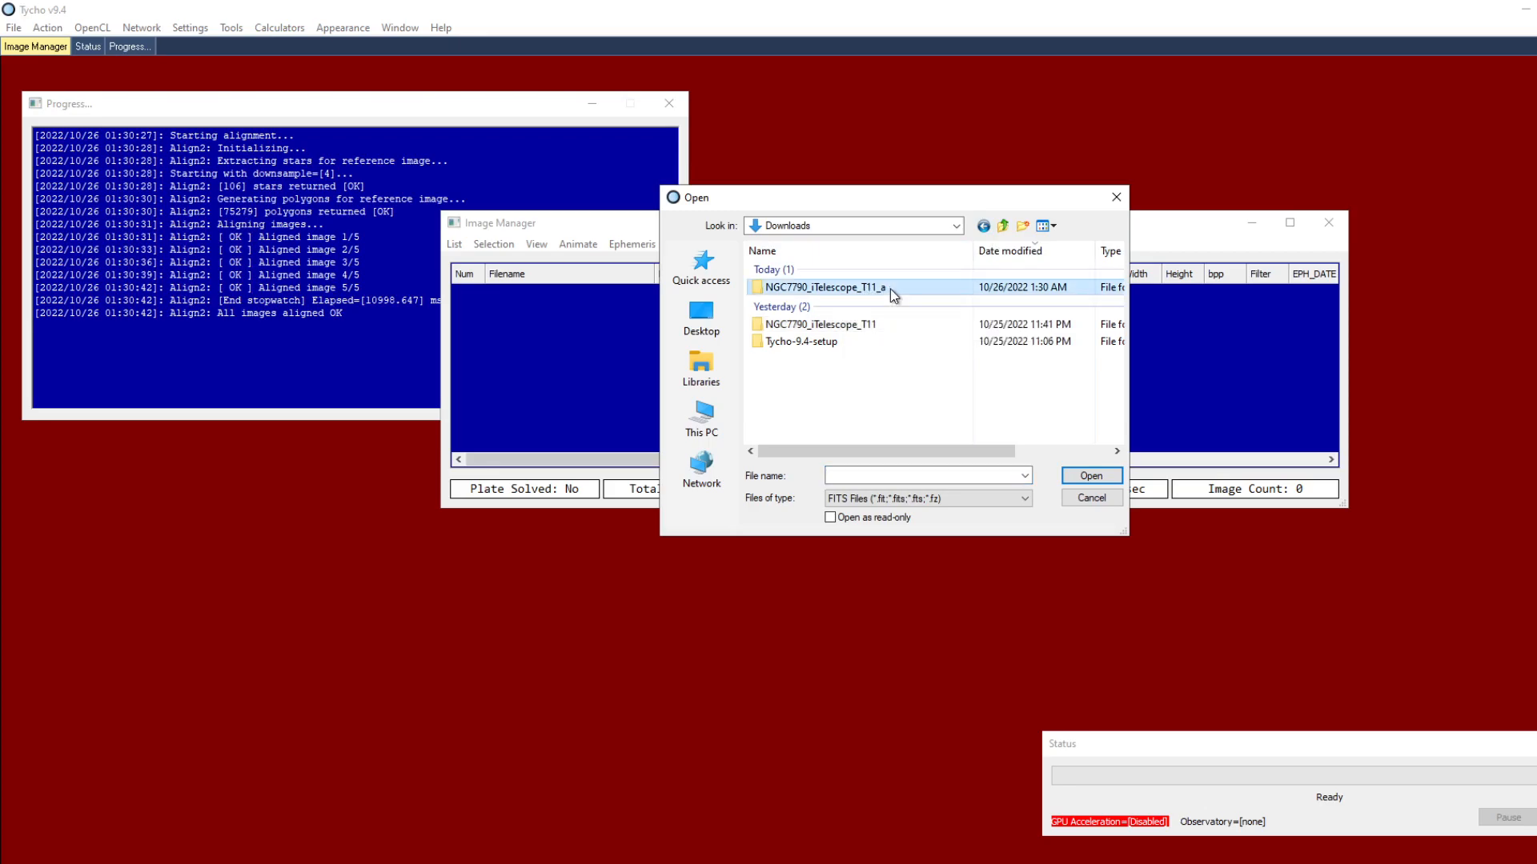
{"action": "left_click_drag", "start_coordinate": [907, 308], "coordinate": [944, 240]}
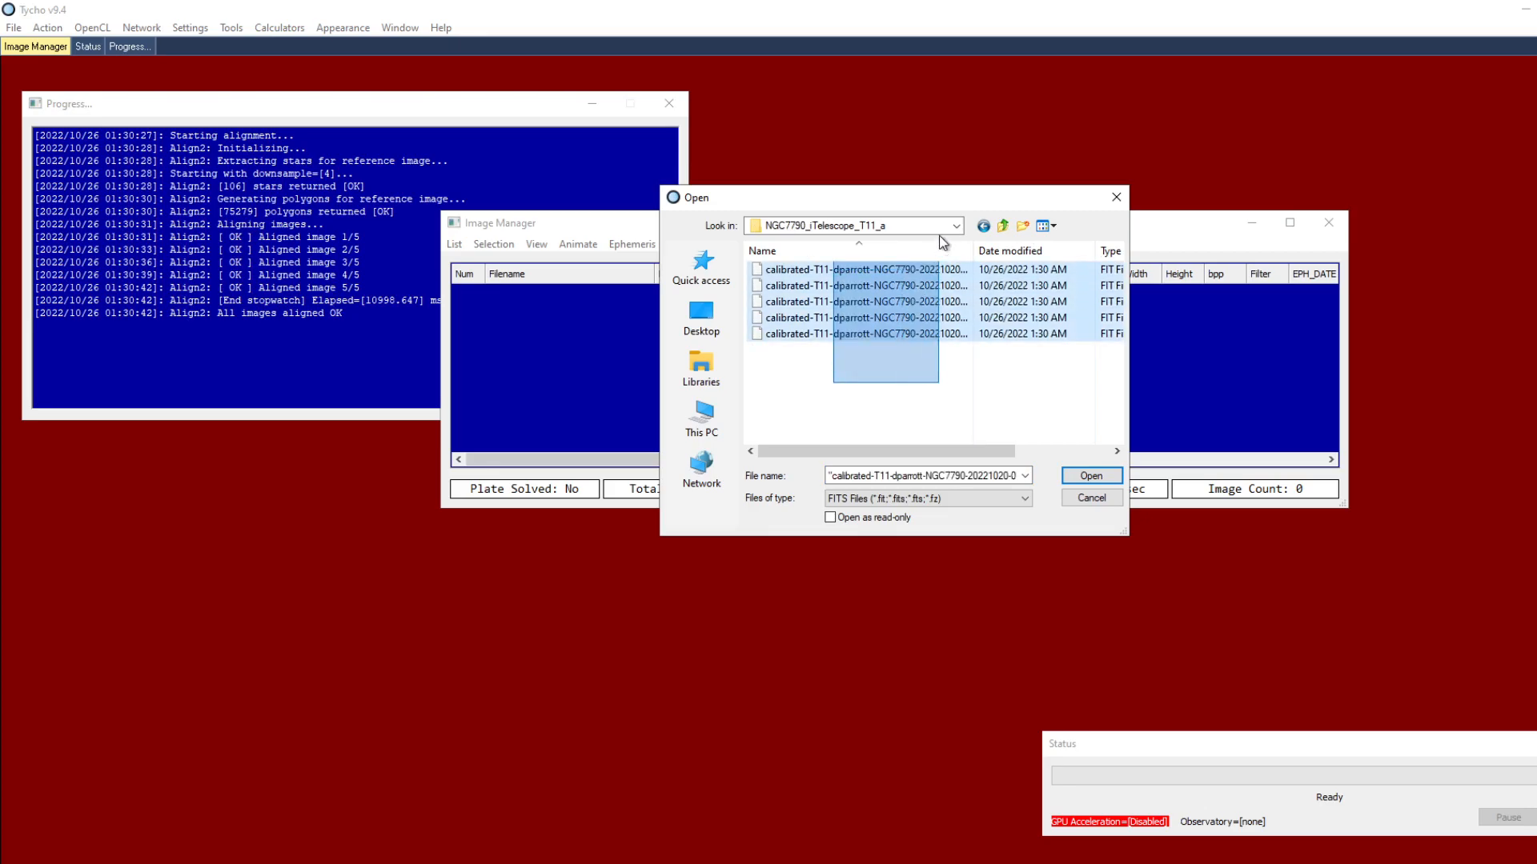
{"action": "left_click", "coordinate": [1090, 476]}
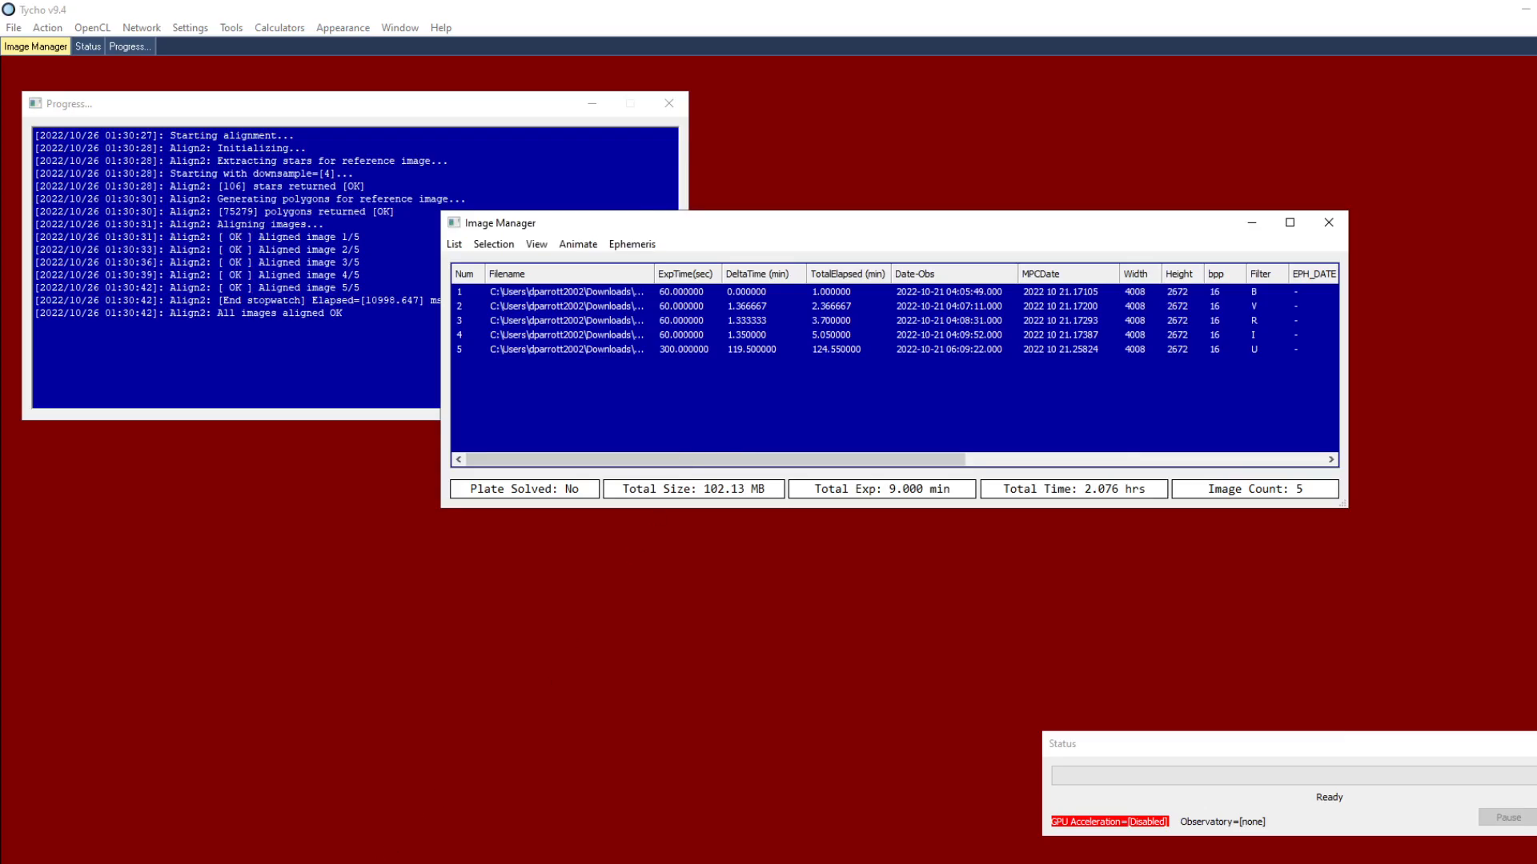
- Plate solve the aligned images with the online solver and check the plate-solved status in the Image Manager
{"action": "key", "text": "alt+Tab"}
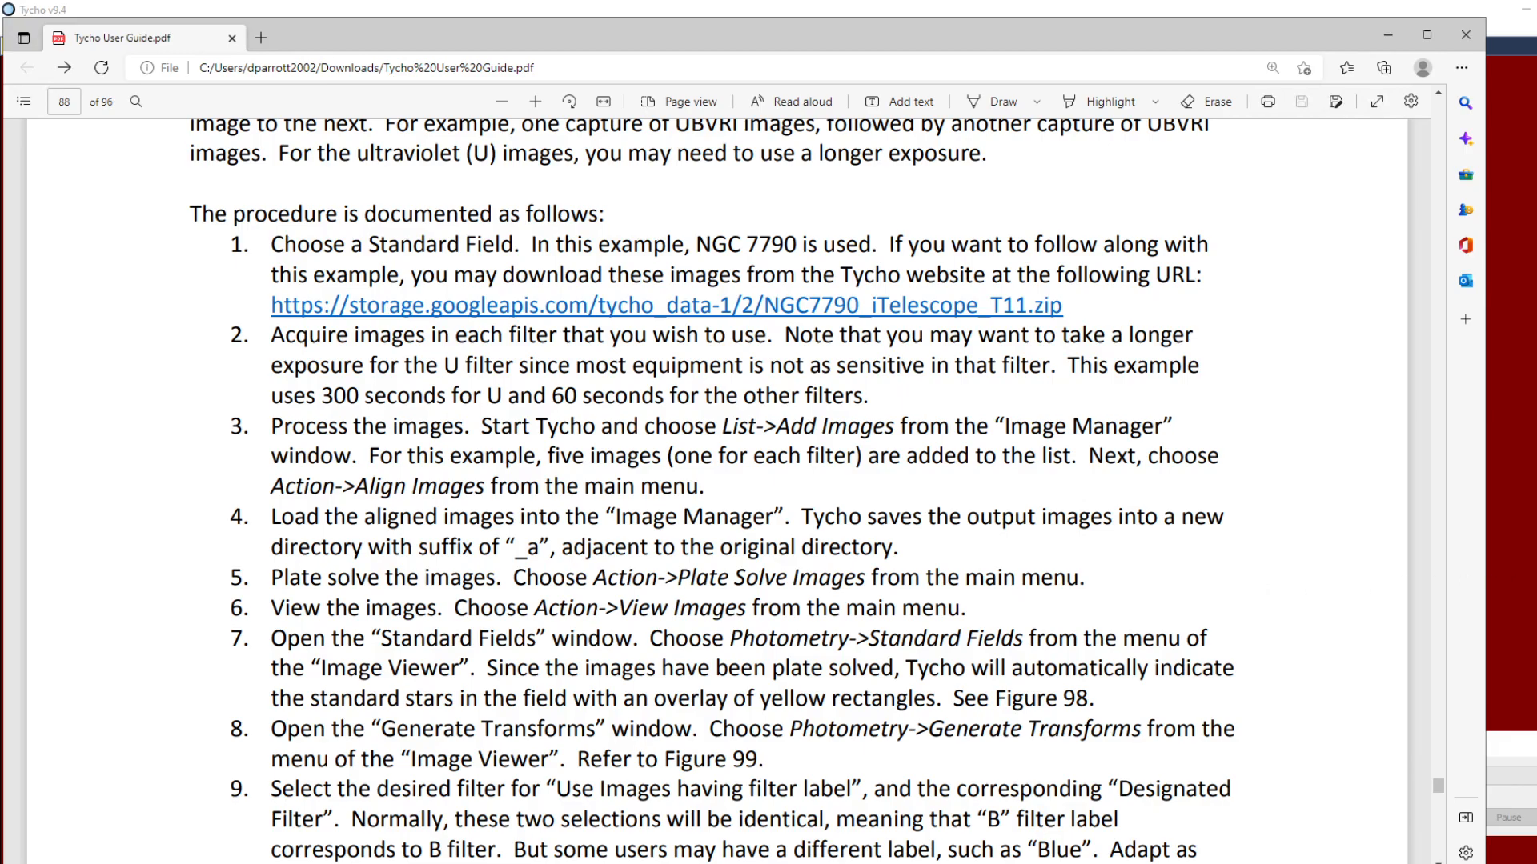
{"action": "key", "text": "alt+Tab"}
{"action": "left_click", "coordinate": [48, 27]}
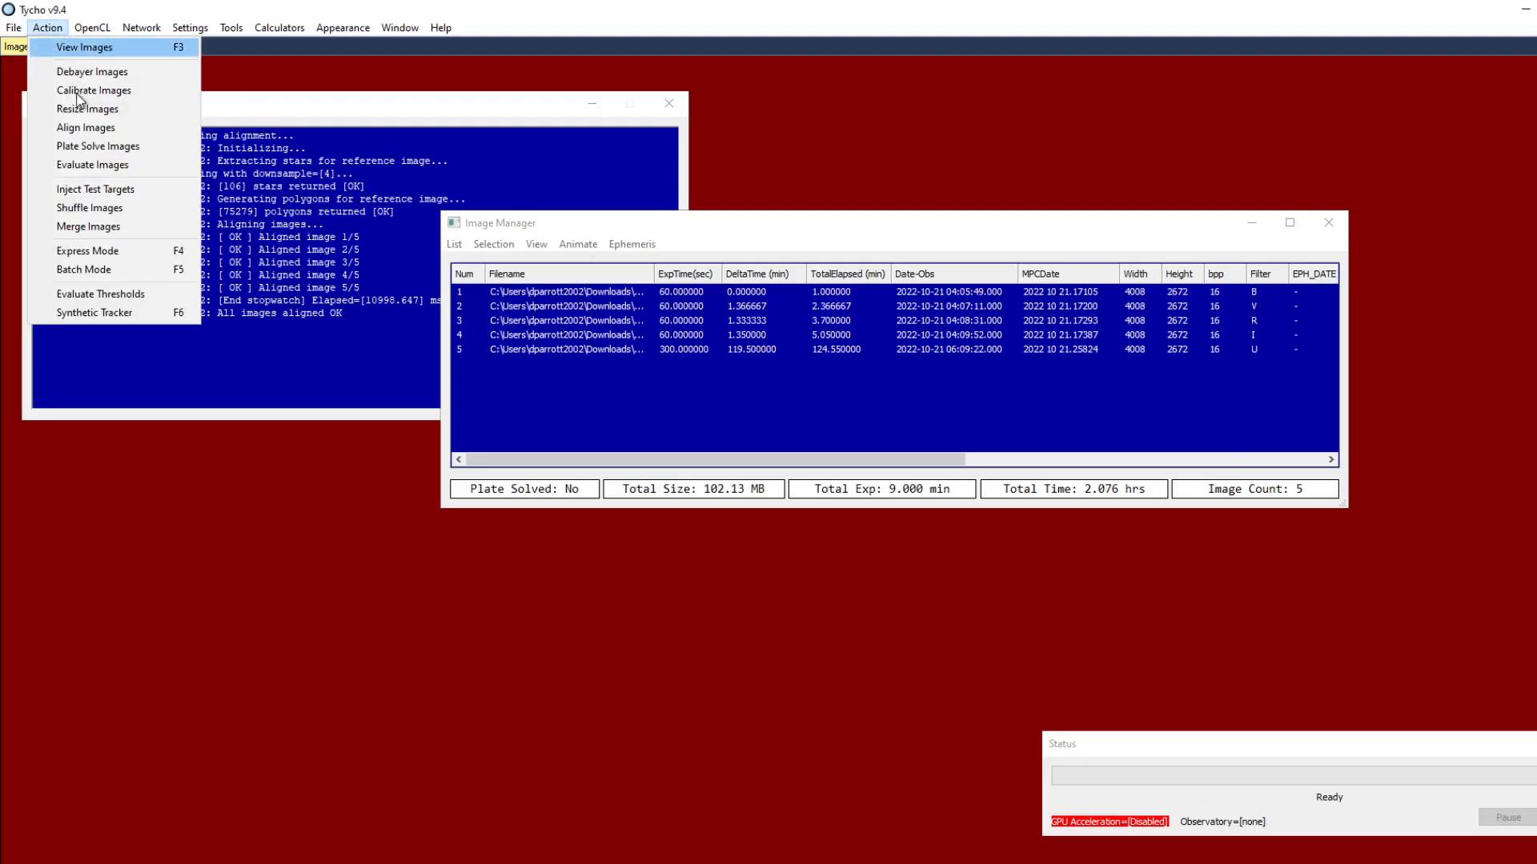
{"action": "left_click", "coordinate": [96, 147]}
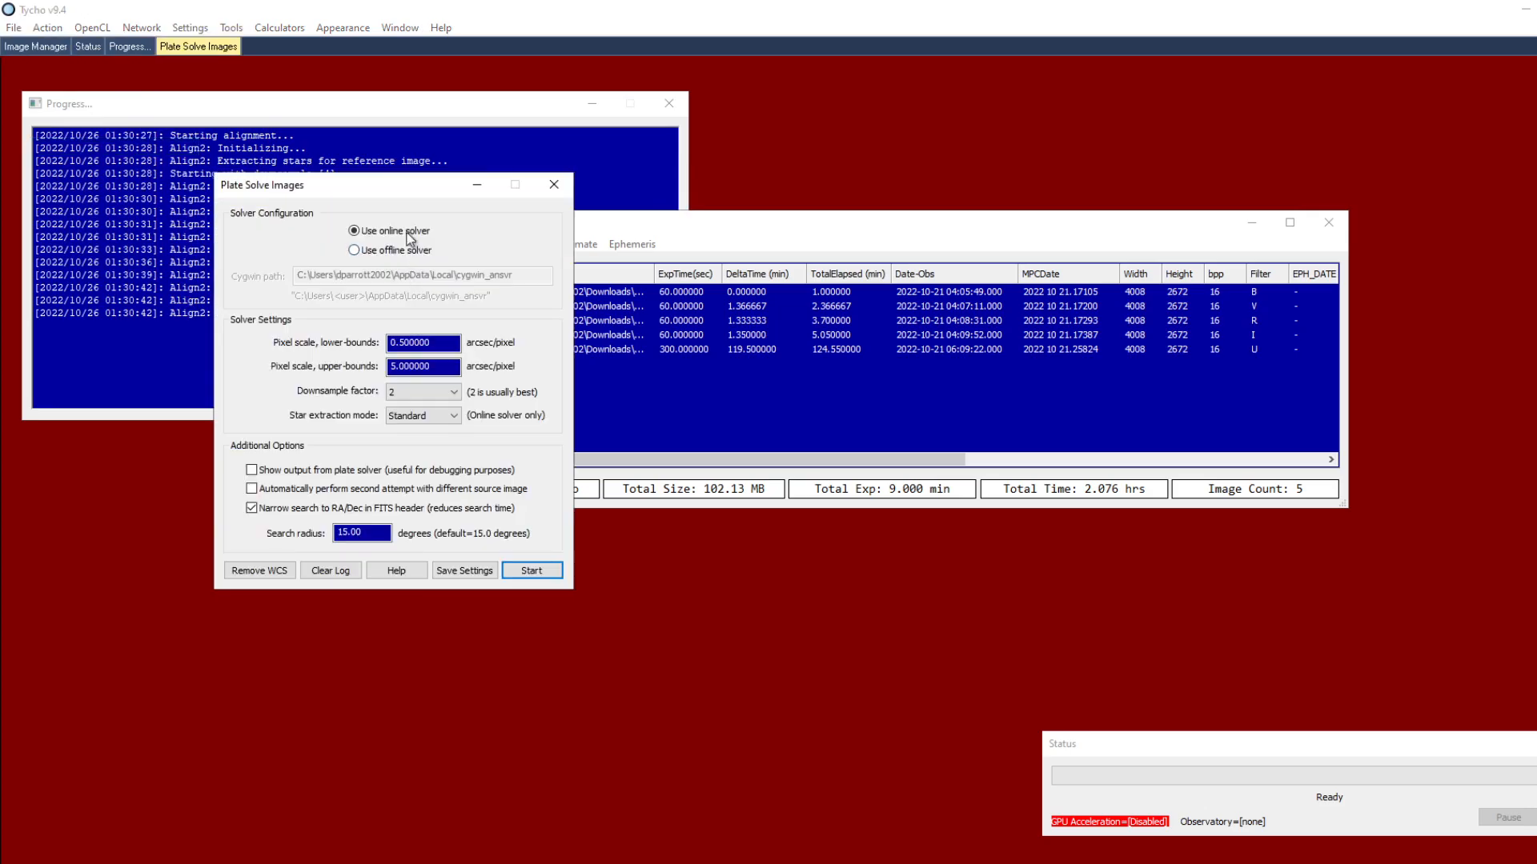
{"action": "left_click_drag", "start_coordinate": [384, 190], "coordinate": [379, 208]}
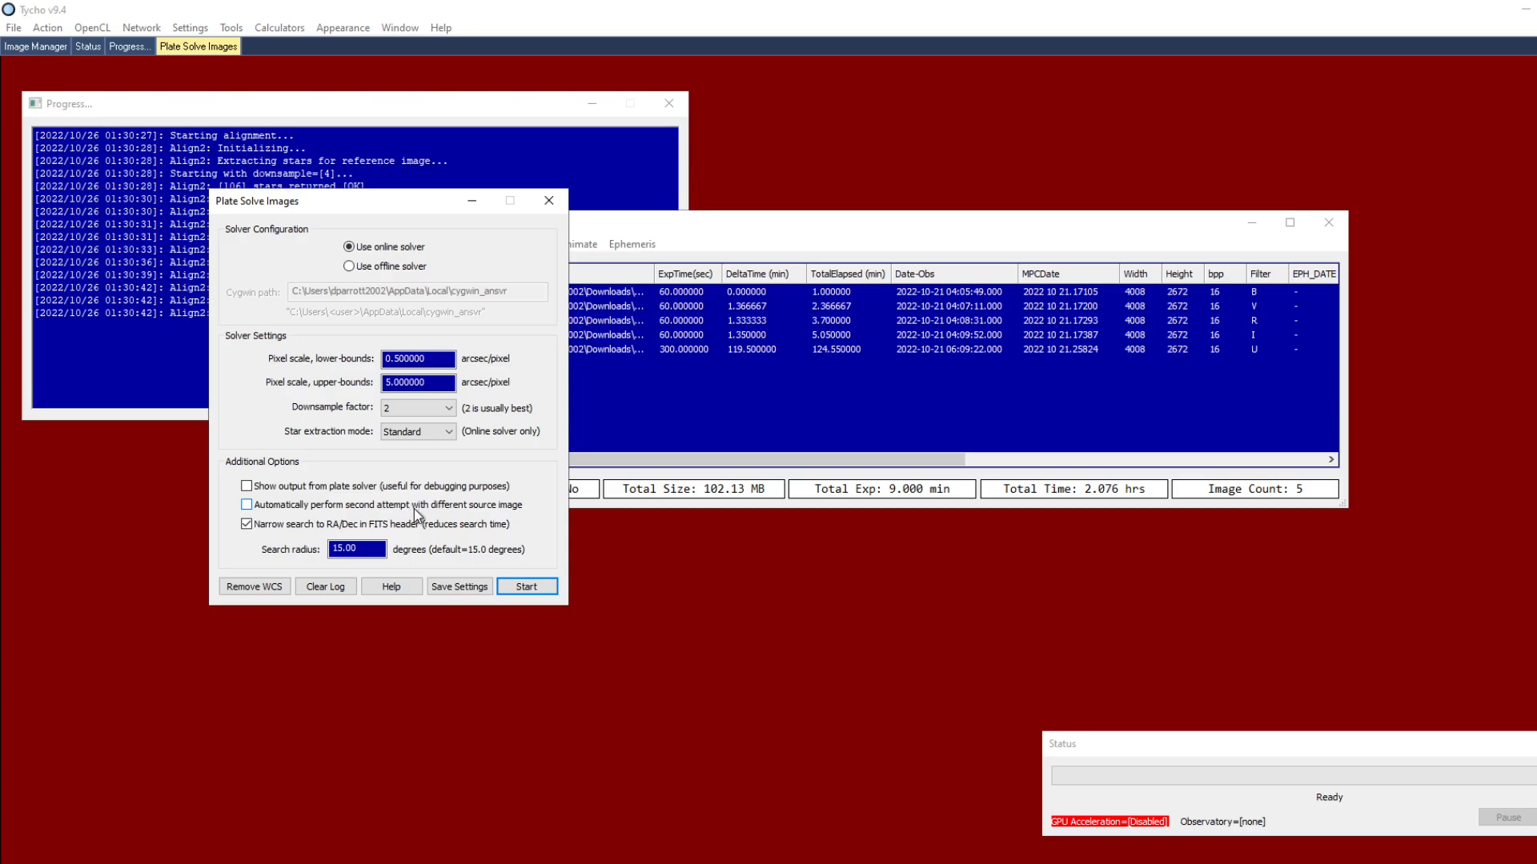
{"action": "left_click", "coordinate": [512, 587]}
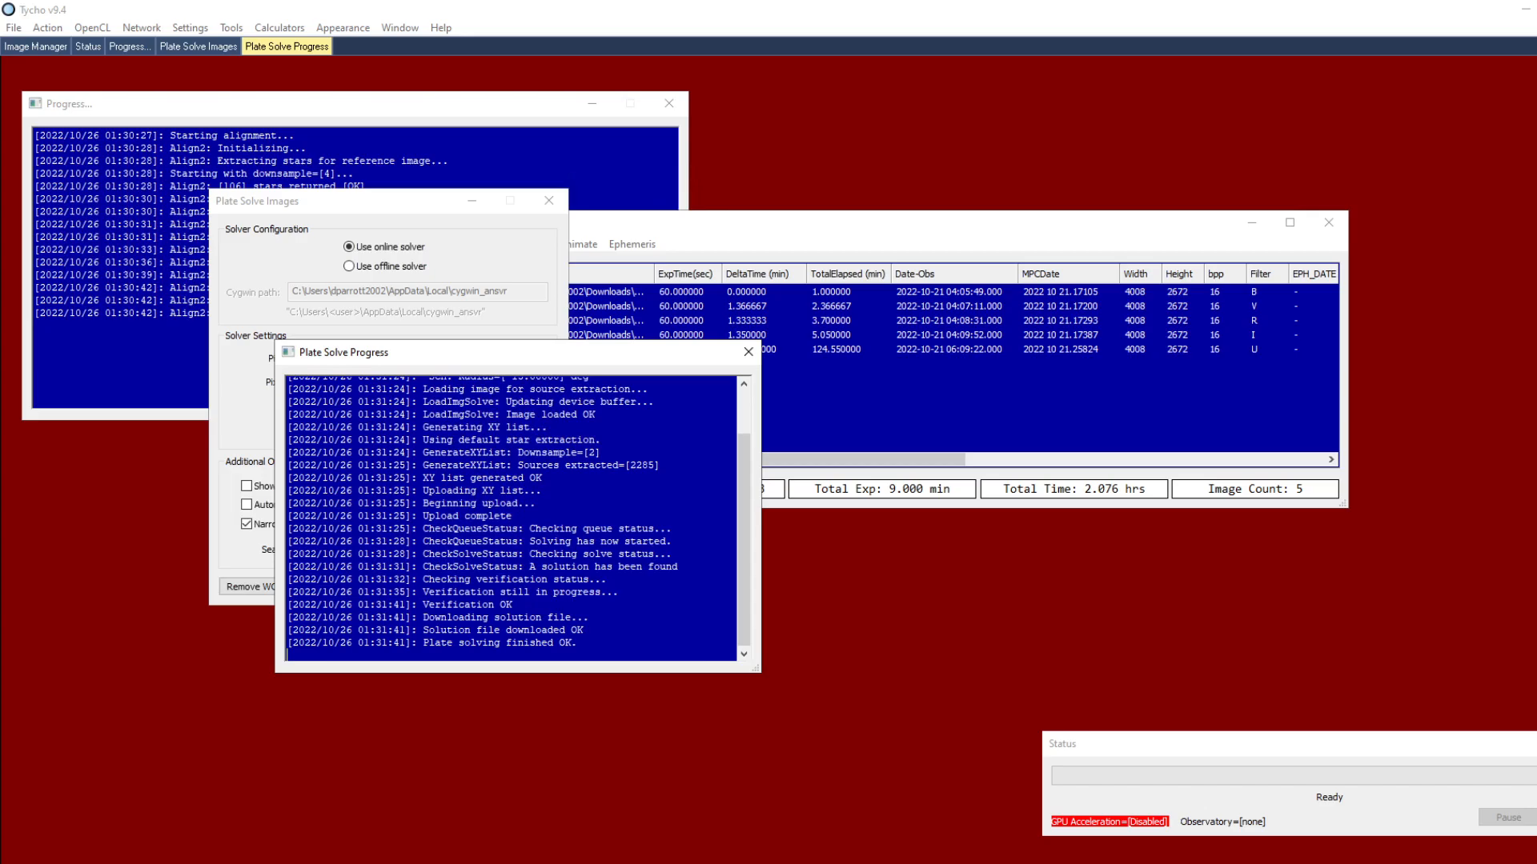
{"action": "left_click_drag", "start_coordinate": [736, 232], "coordinate": [763, 232]}
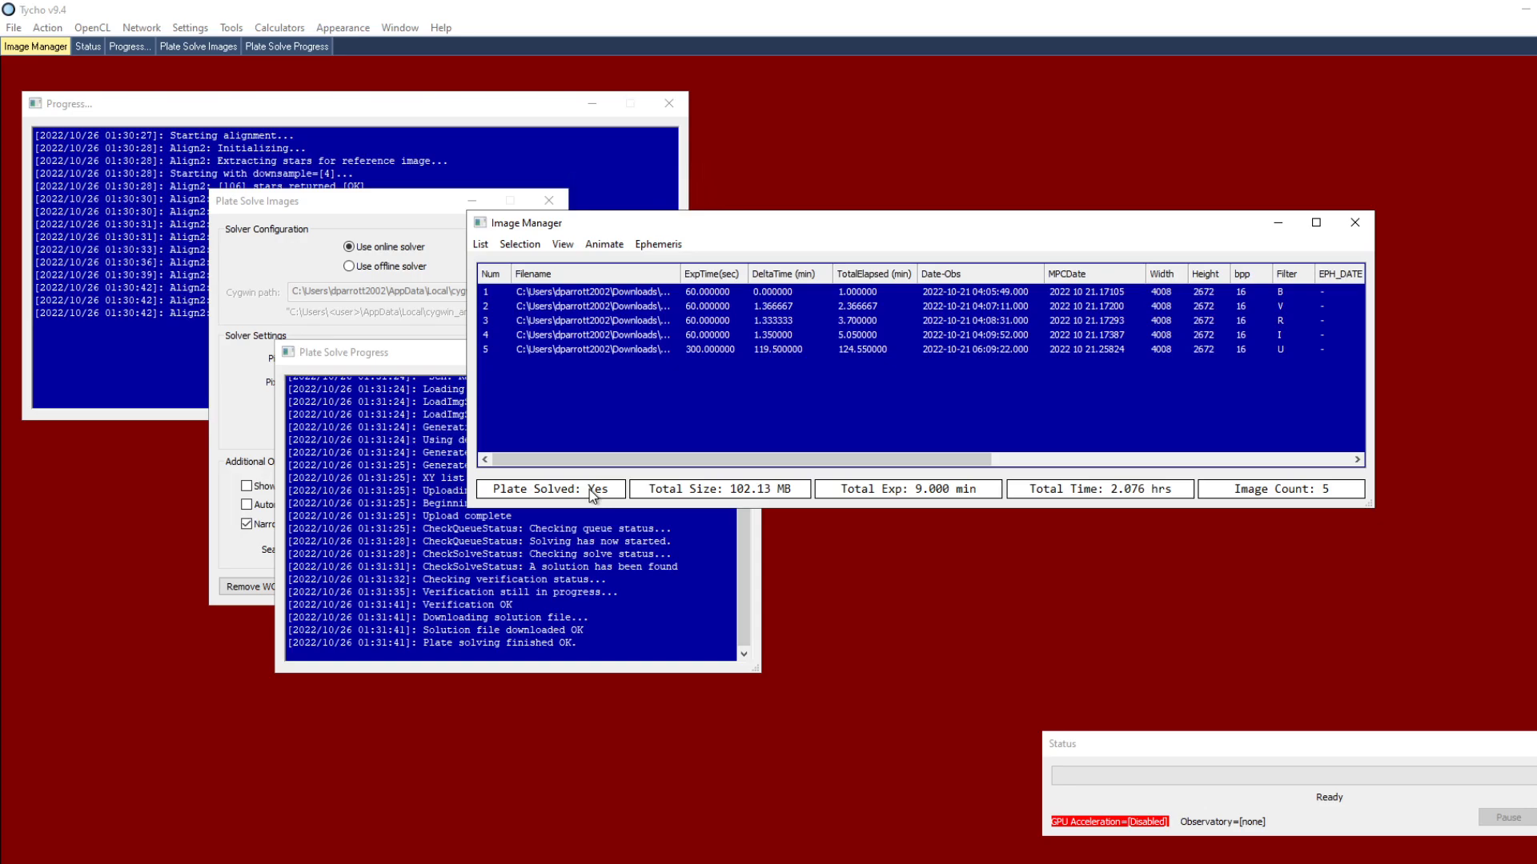
- Open the plate-solved images in the Image Viewer and shift its window slightly
{"action": "left_click", "coordinate": [49, 29]}
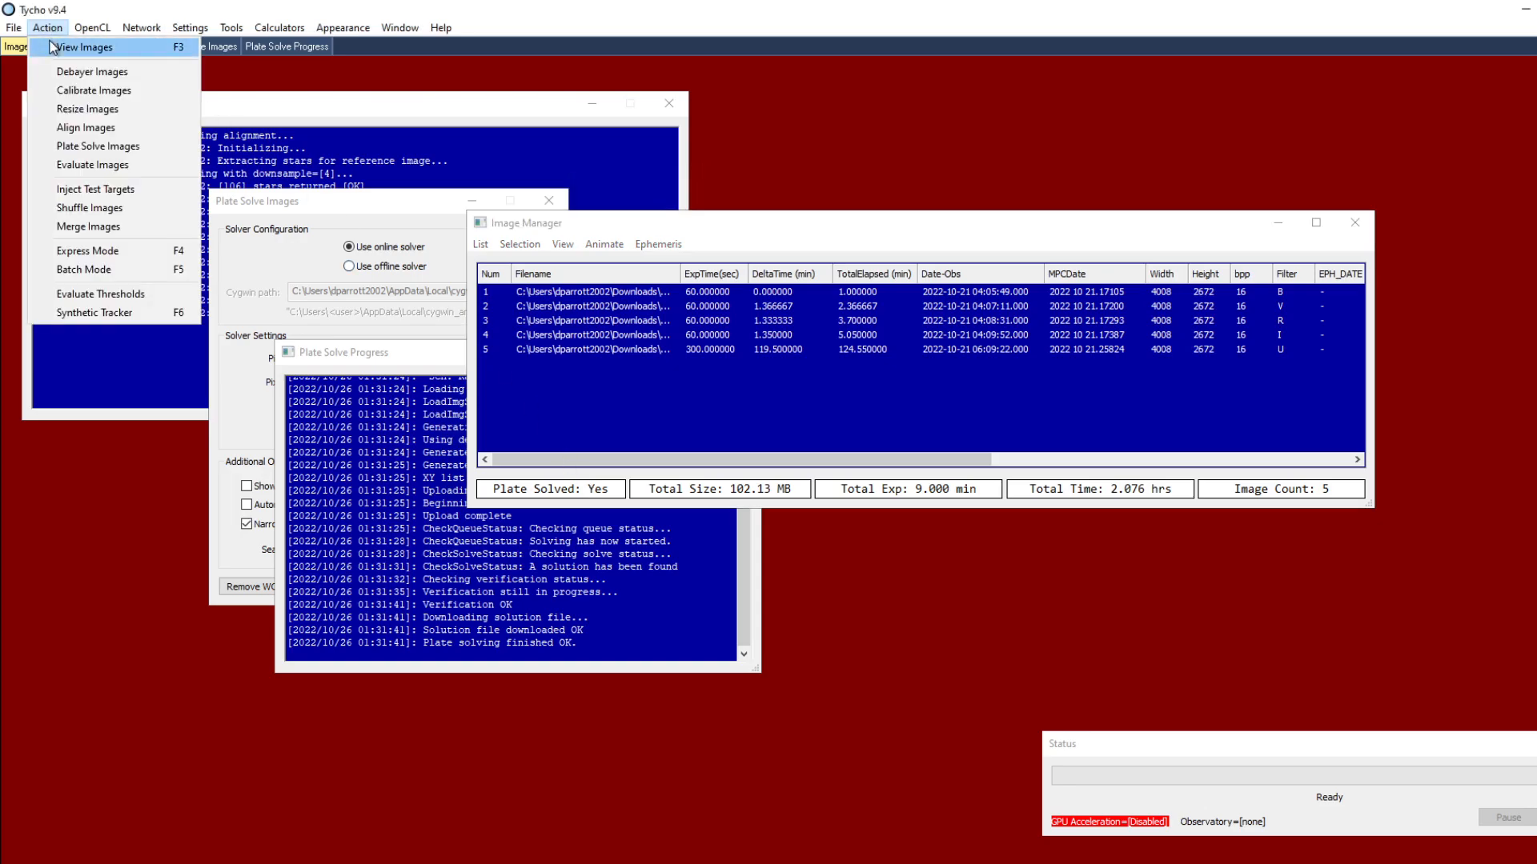
{"action": "left_click", "coordinate": [56, 48]}
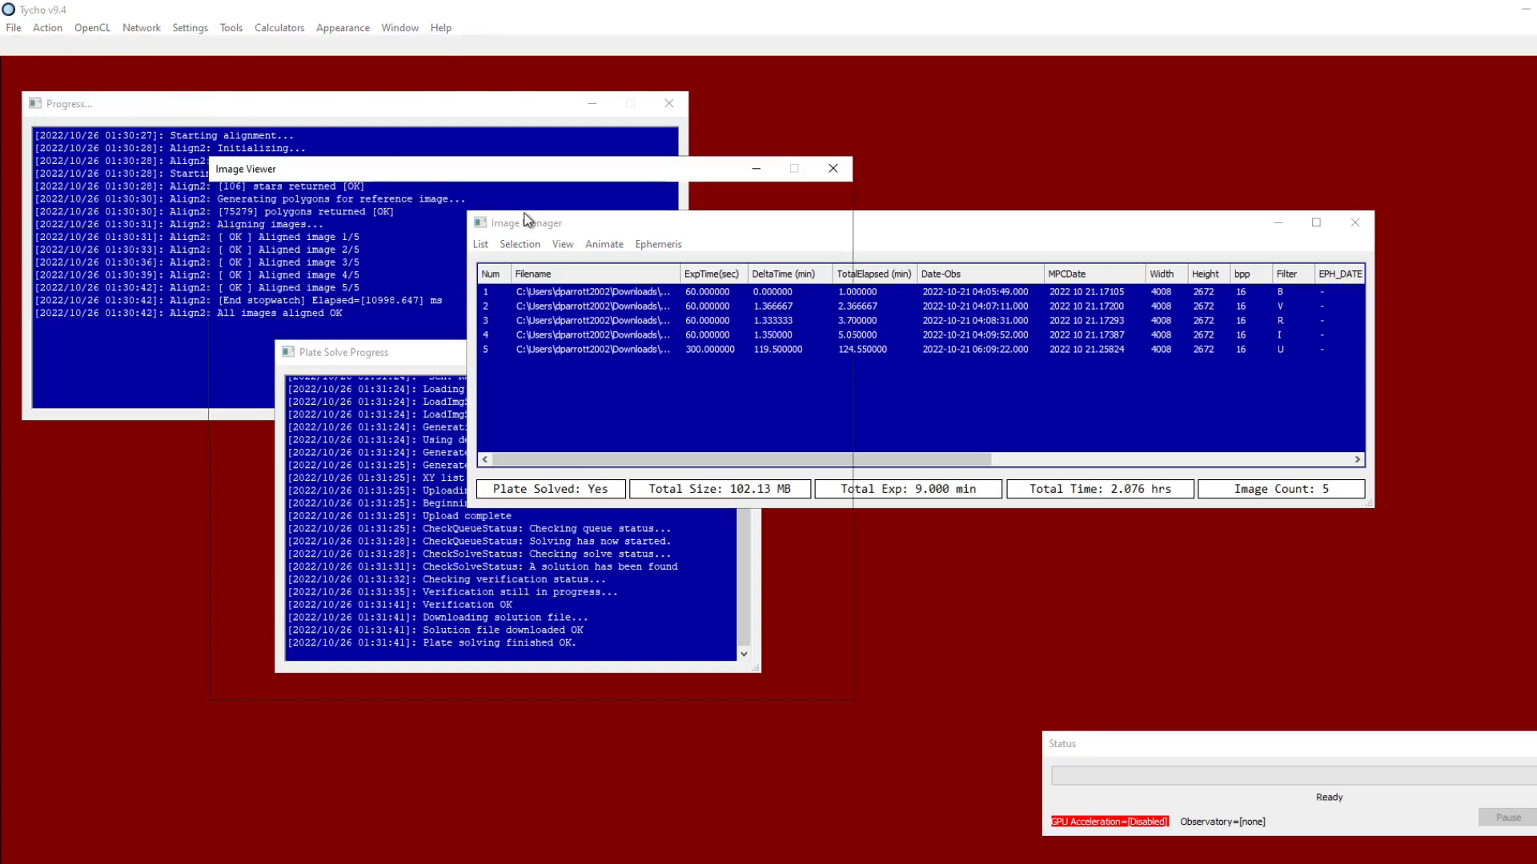
{"action": "left_click_drag", "start_coordinate": [514, 174], "coordinate": [540, 172]}
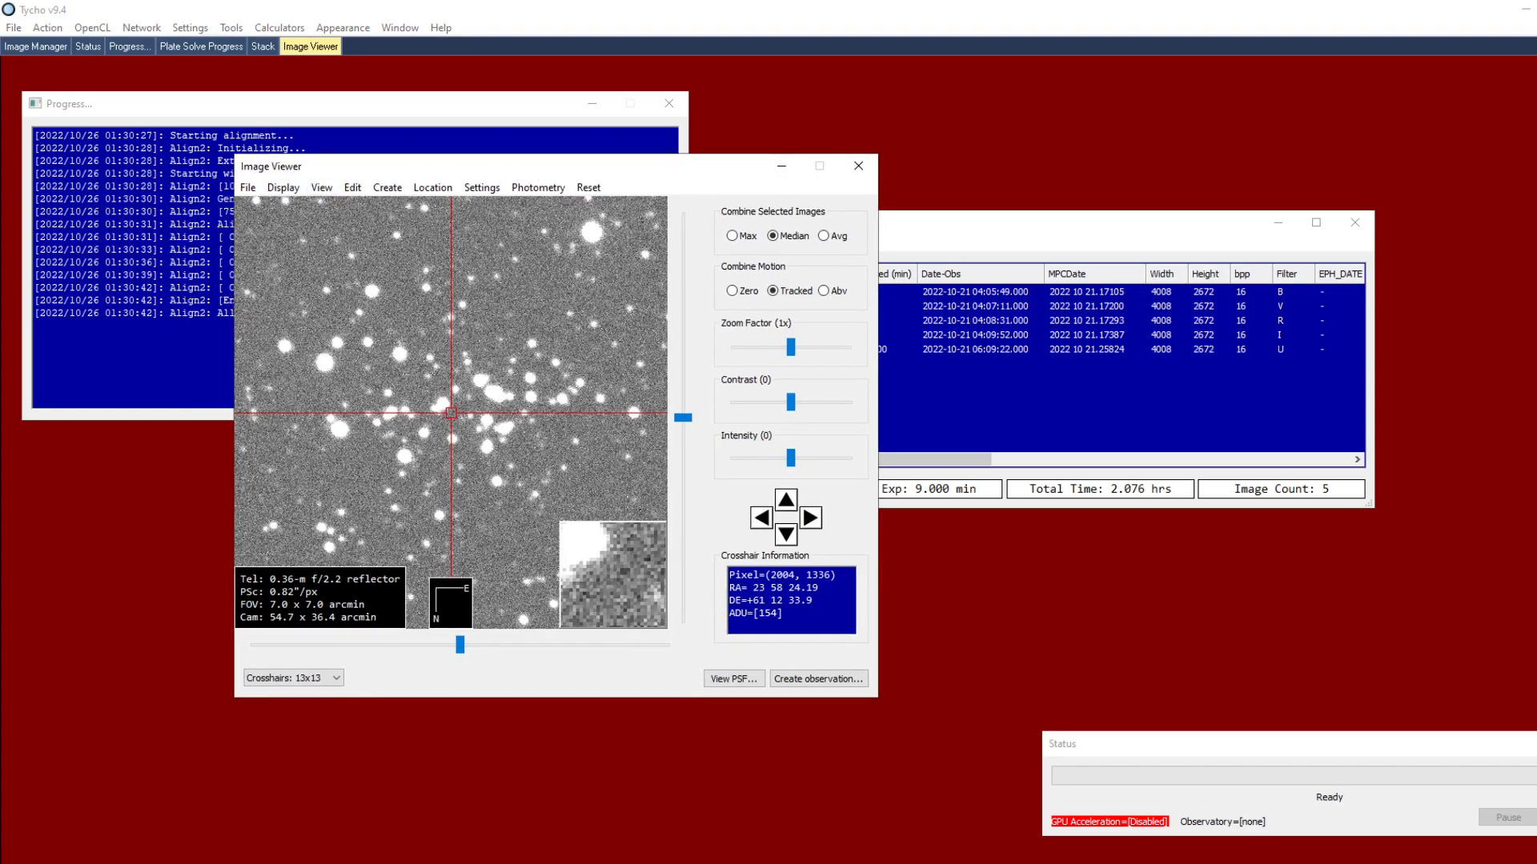
- Consult step 7 of the user guide, open the Standard Fields window for the plate-solved images, and bring the Standard Stars list forward
{"action": "key", "text": "alt+Tab"}
{"action": "scroll", "coordinate": [716, 480], "scroll_direction": "down", "scroll_amount": 2}
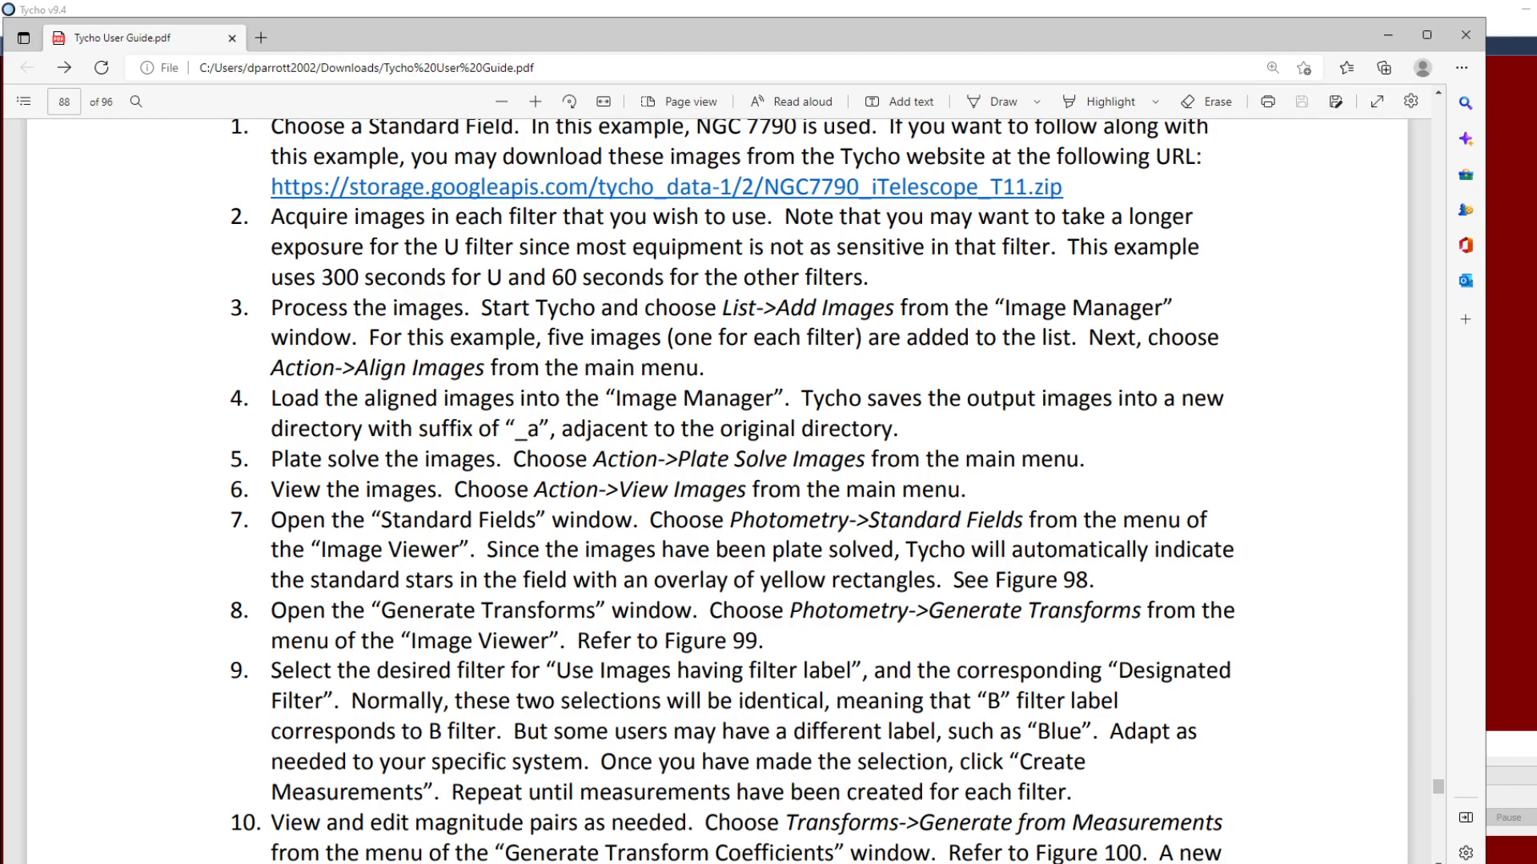
{"action": "key", "text": "alt+Tab"}
{"action": "left_click", "coordinate": [535, 187]}
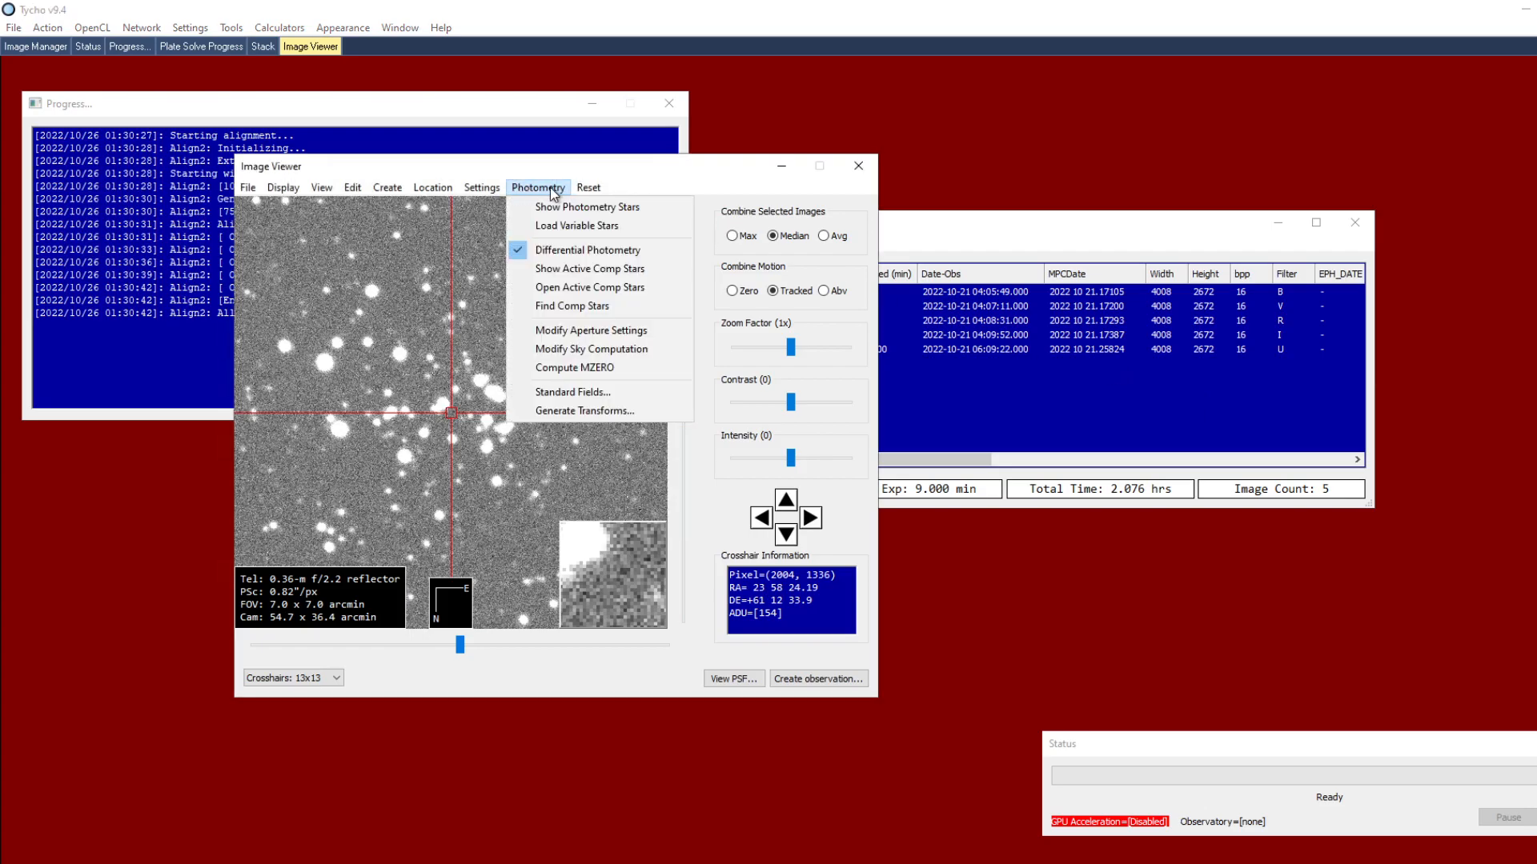
{"action": "left_click", "coordinate": [575, 393]}
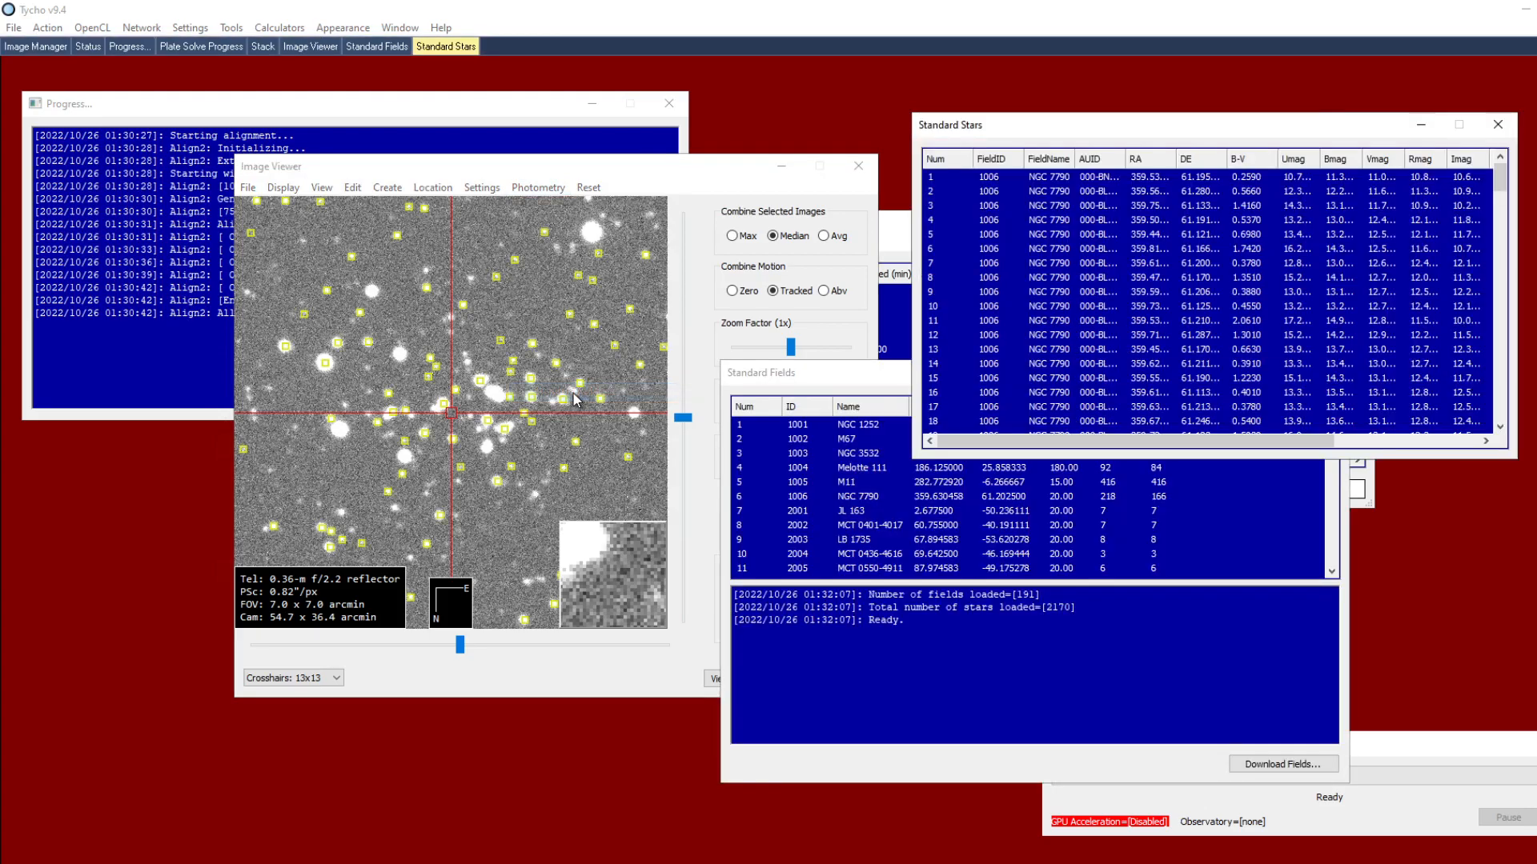
{"action": "left_click", "coordinate": [839, 391]}
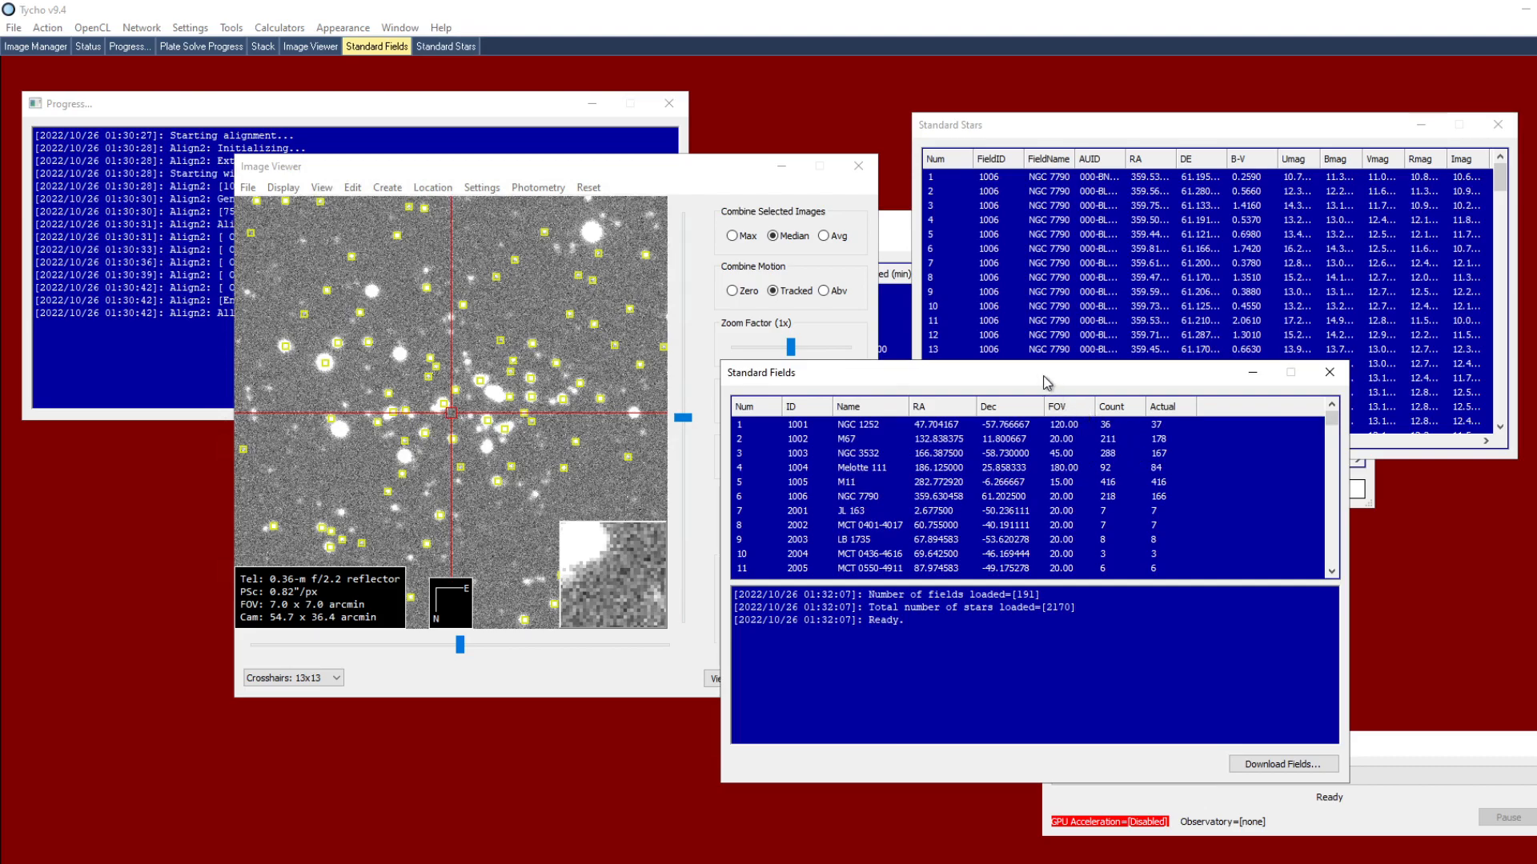
{"action": "left_click_drag", "start_coordinate": [1047, 378], "coordinate": [1064, 379]}
{"action": "left_click", "coordinate": [1023, 120]}
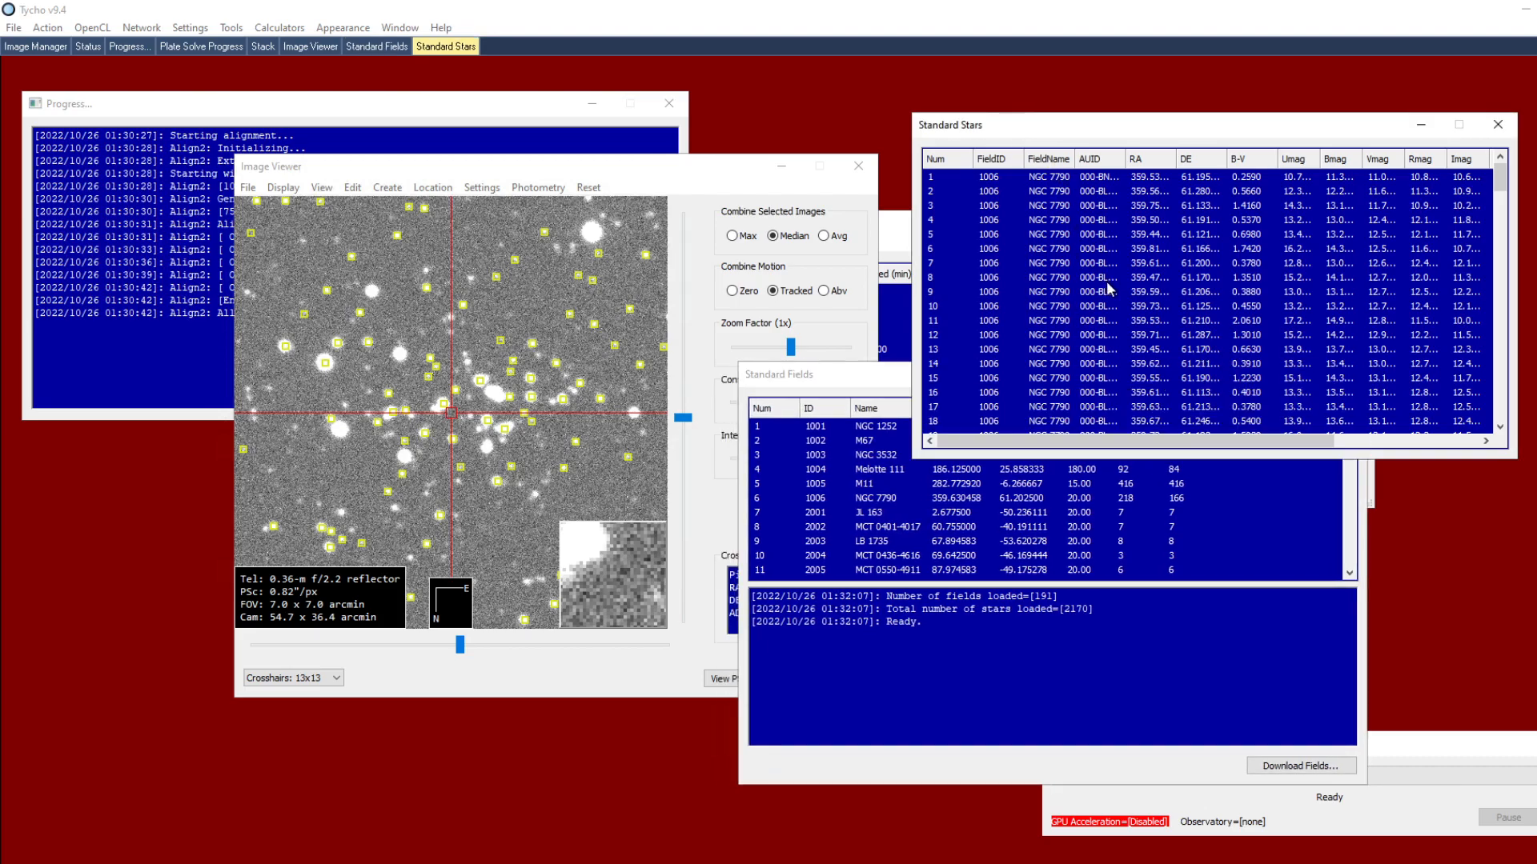
- Examine the yellow standard-star overlay across the whole image in the Image Viewer at several zoom levels
{"action": "left_click", "coordinate": [492, 335]}
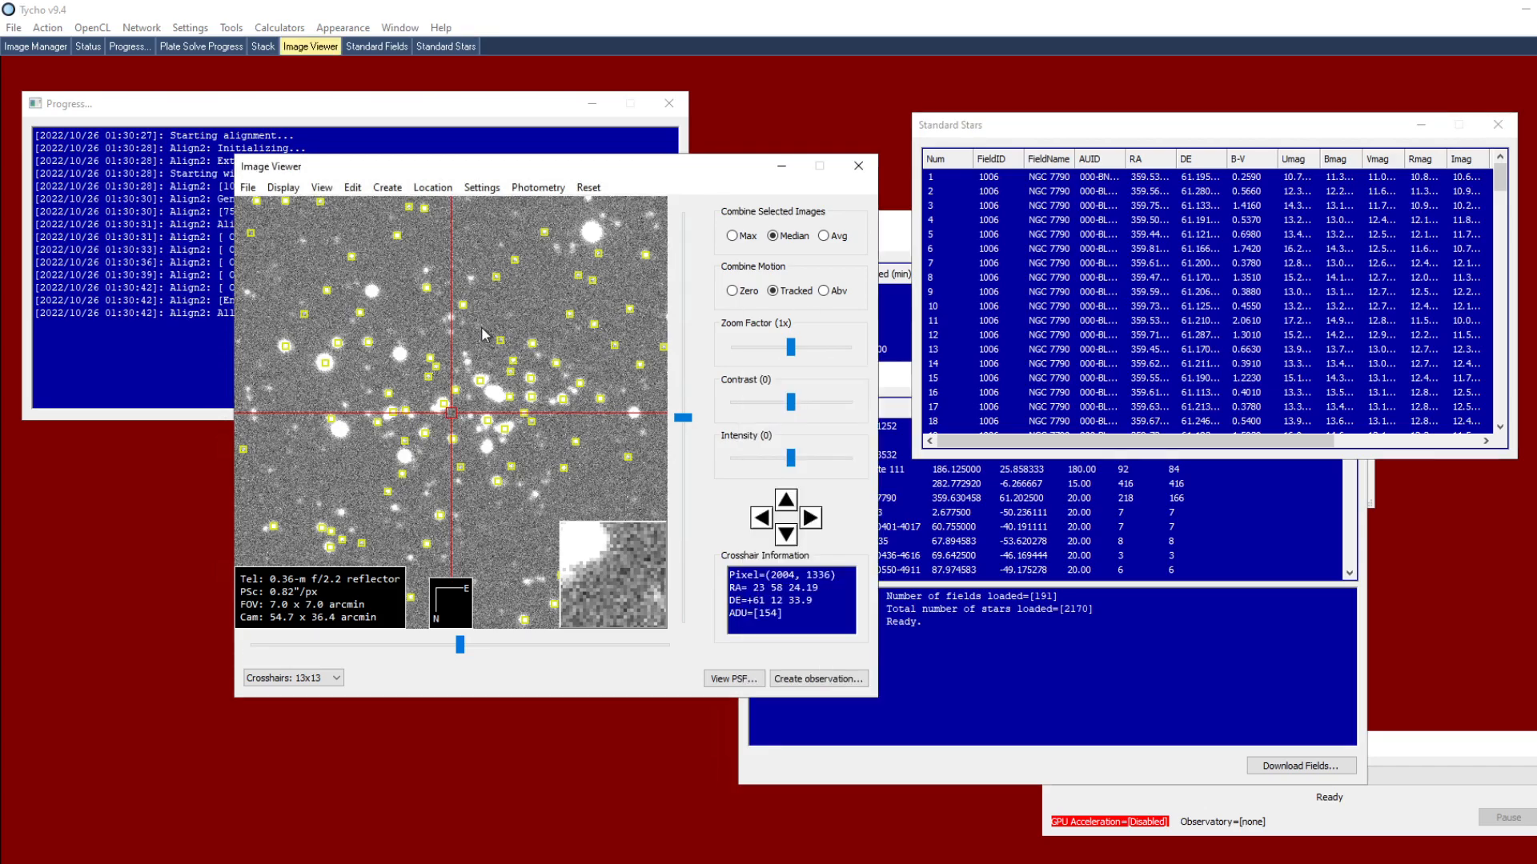
{"action": "scroll", "coordinate": [458, 360], "scroll_direction": "down", "scroll_amount": 2}
{"action": "scroll", "coordinate": [458, 360], "scroll_direction": "down", "scroll_amount": 1}
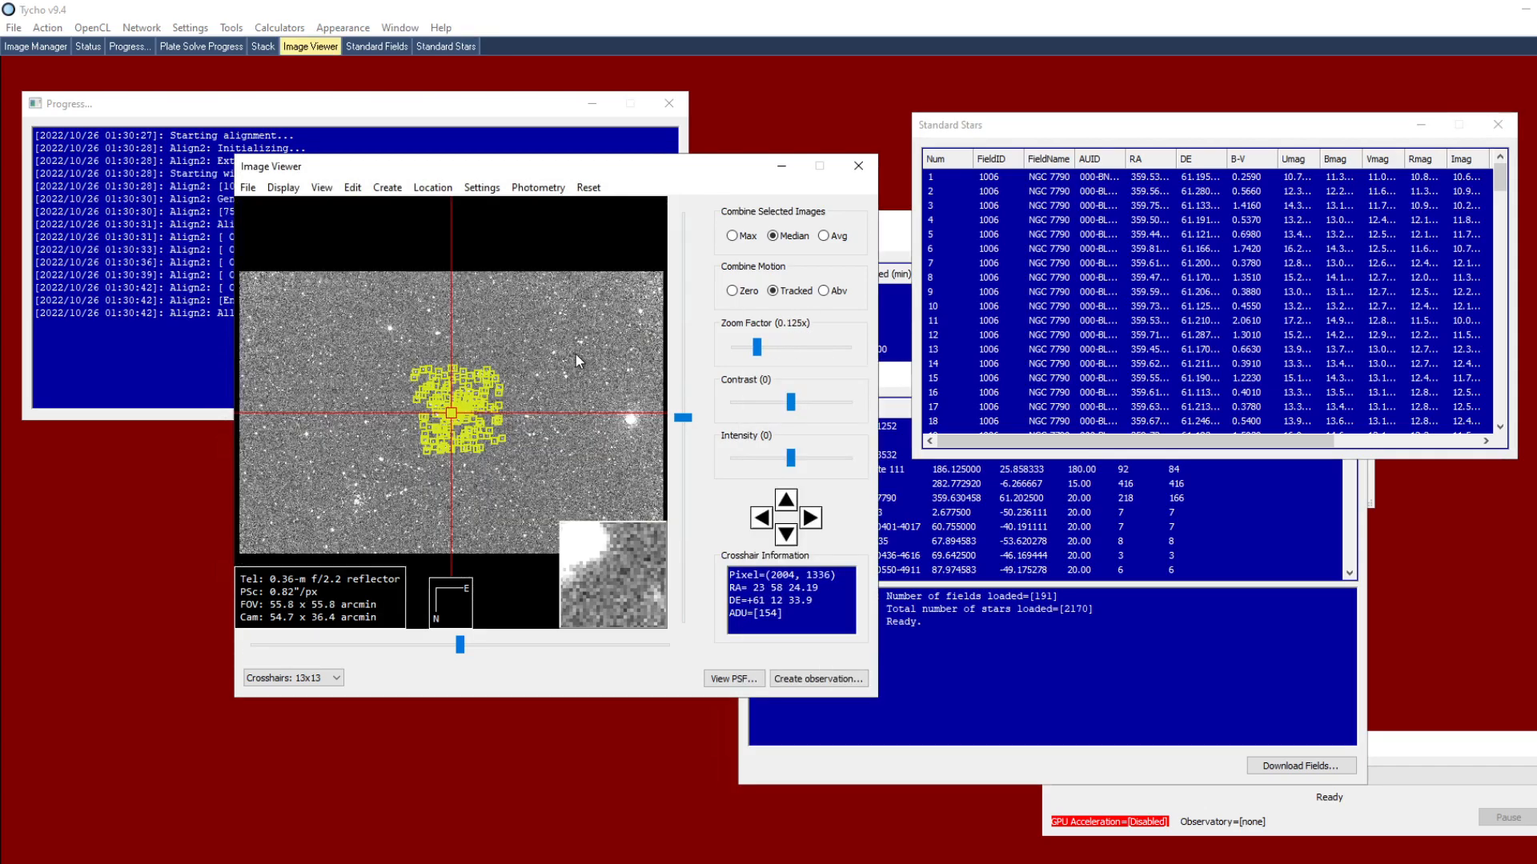
{"action": "scroll", "coordinate": [581, 362], "scroll_direction": "down", "scroll_amount": 1}
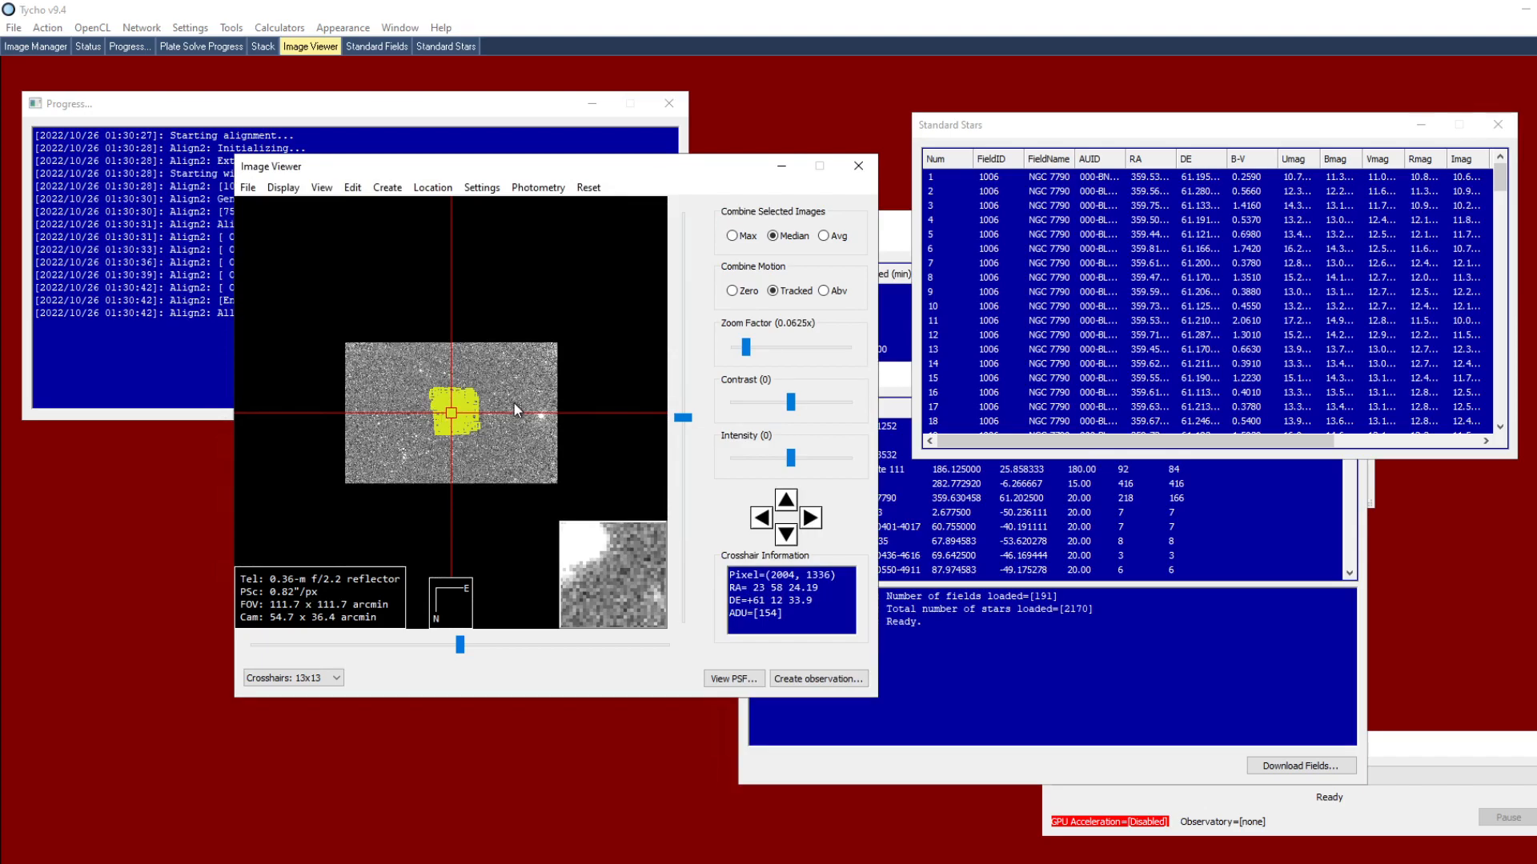
{"action": "scroll", "coordinate": [492, 406], "scroll_direction": "up", "scroll_amount": 3}
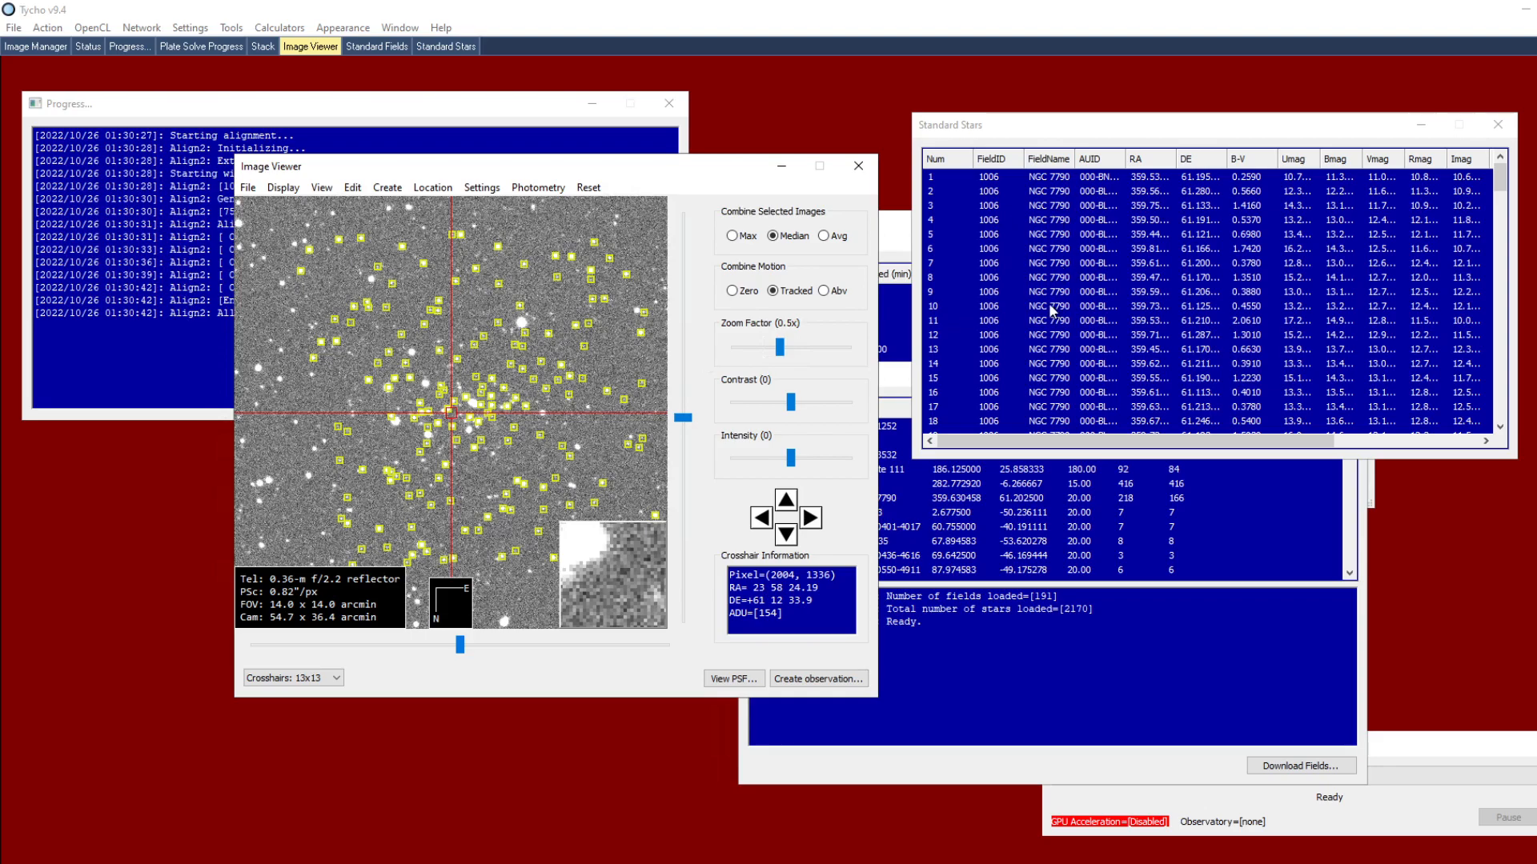
- Locate standard star number 8 from the Standard Stars list in the Image Viewer and inspect it at 4x zoom
{"action": "left_click", "coordinate": [1023, 281]}
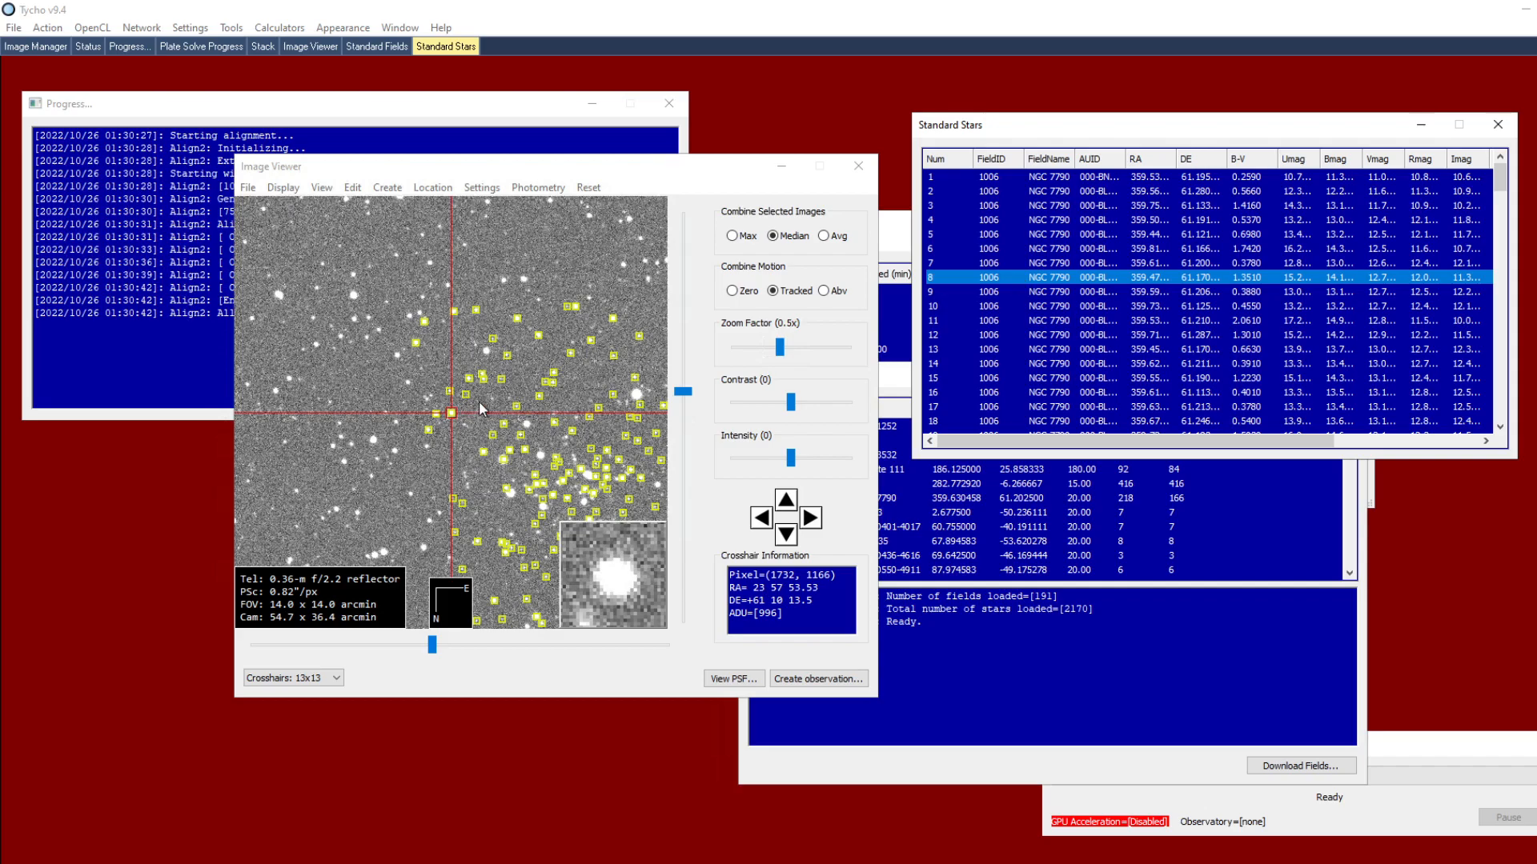
{"action": "left_click", "coordinate": [467, 424]}
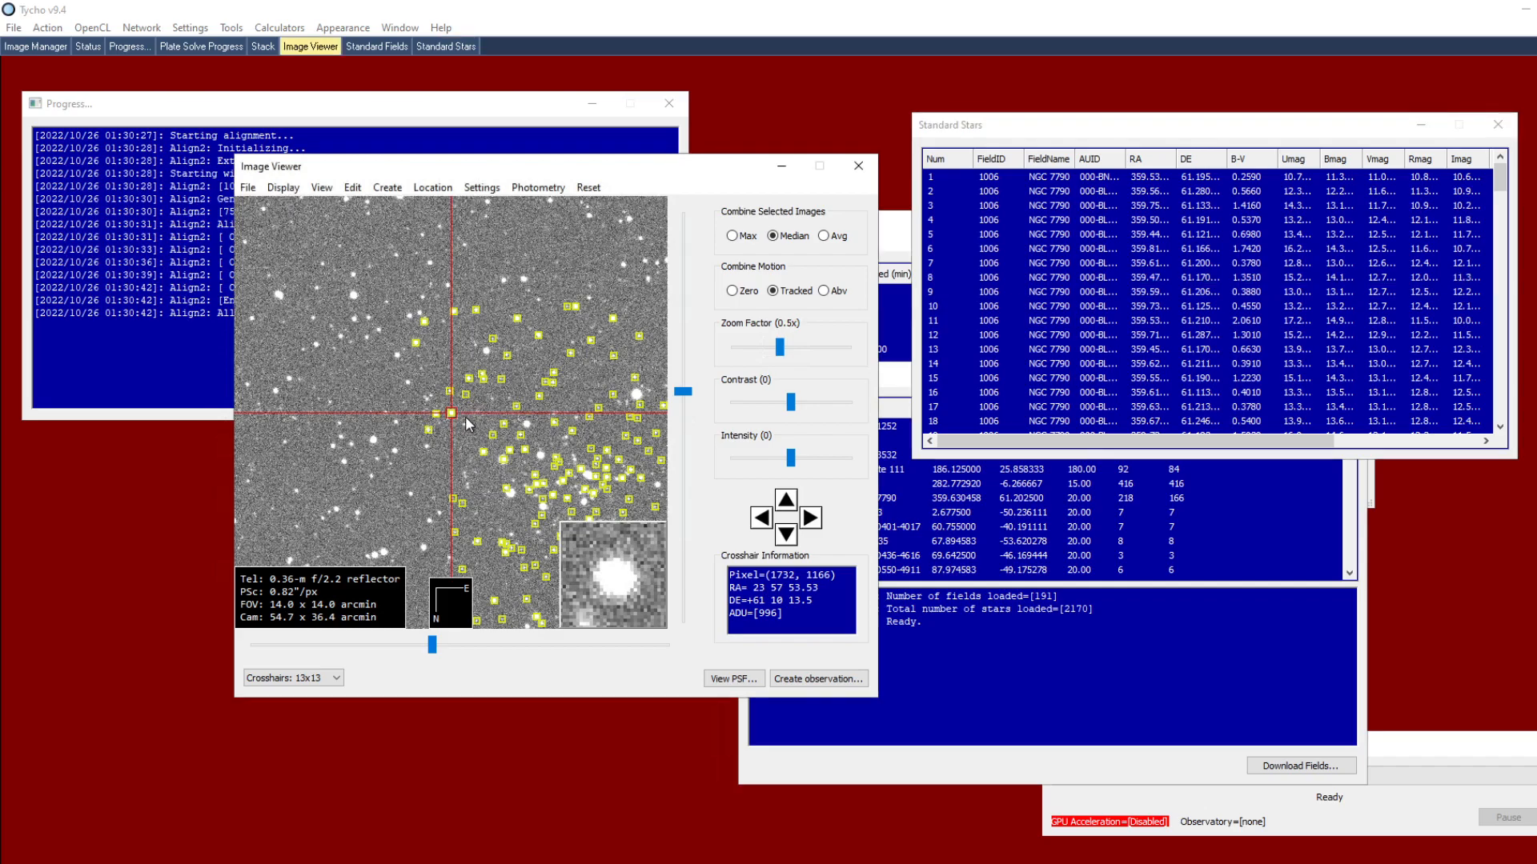
{"action": "scroll", "coordinate": [468, 424], "scroll_direction": "up", "scroll_amount": 3}
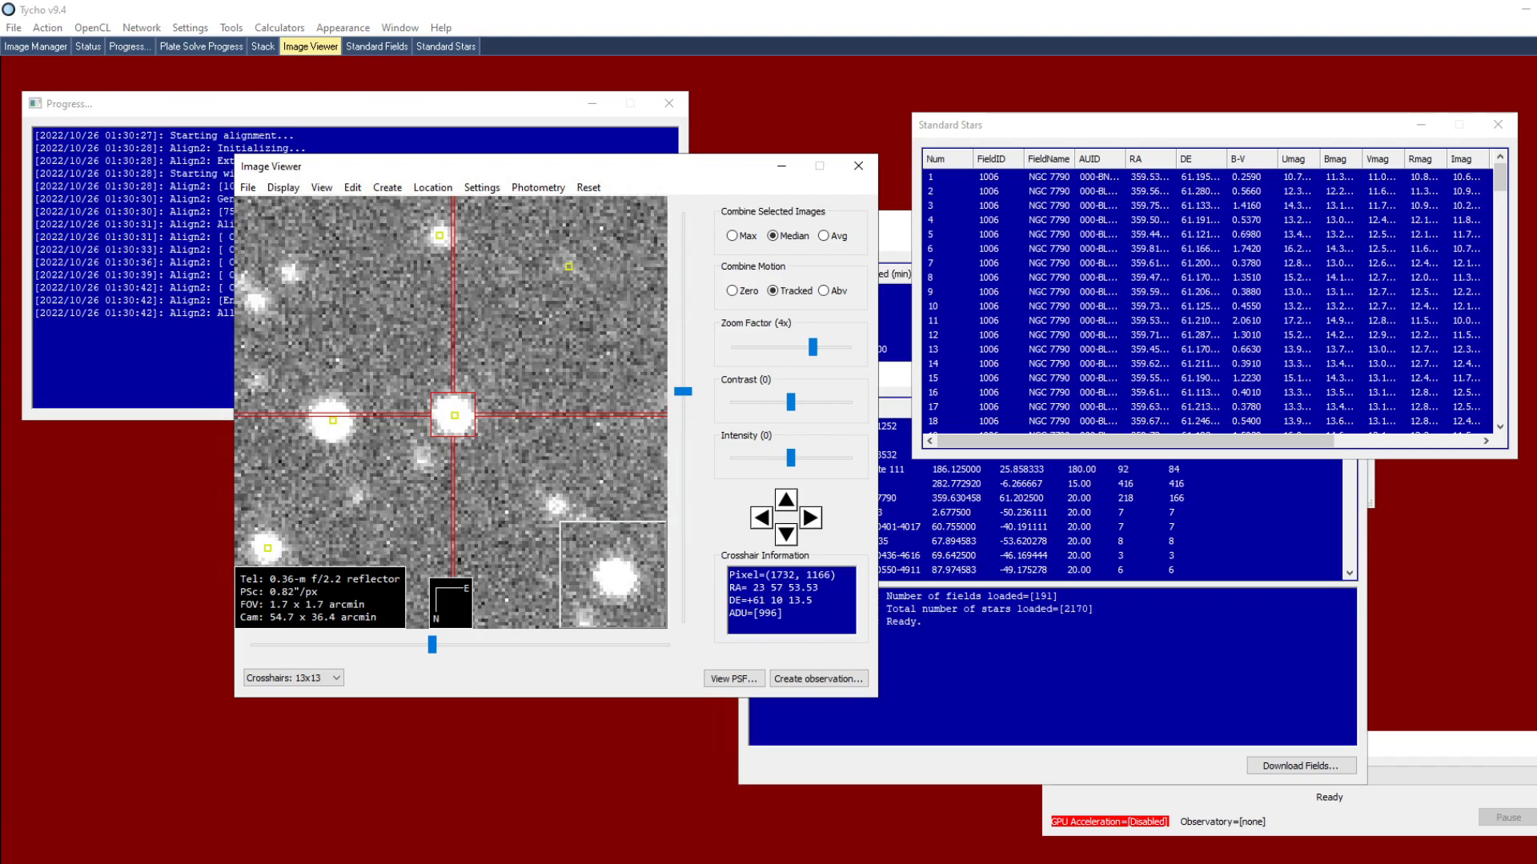
- Check the next step in the user guide, open the Generate Transforms window from the Image Viewer, and reposition it slightly
{"action": "key", "text": "alt+Tab"}
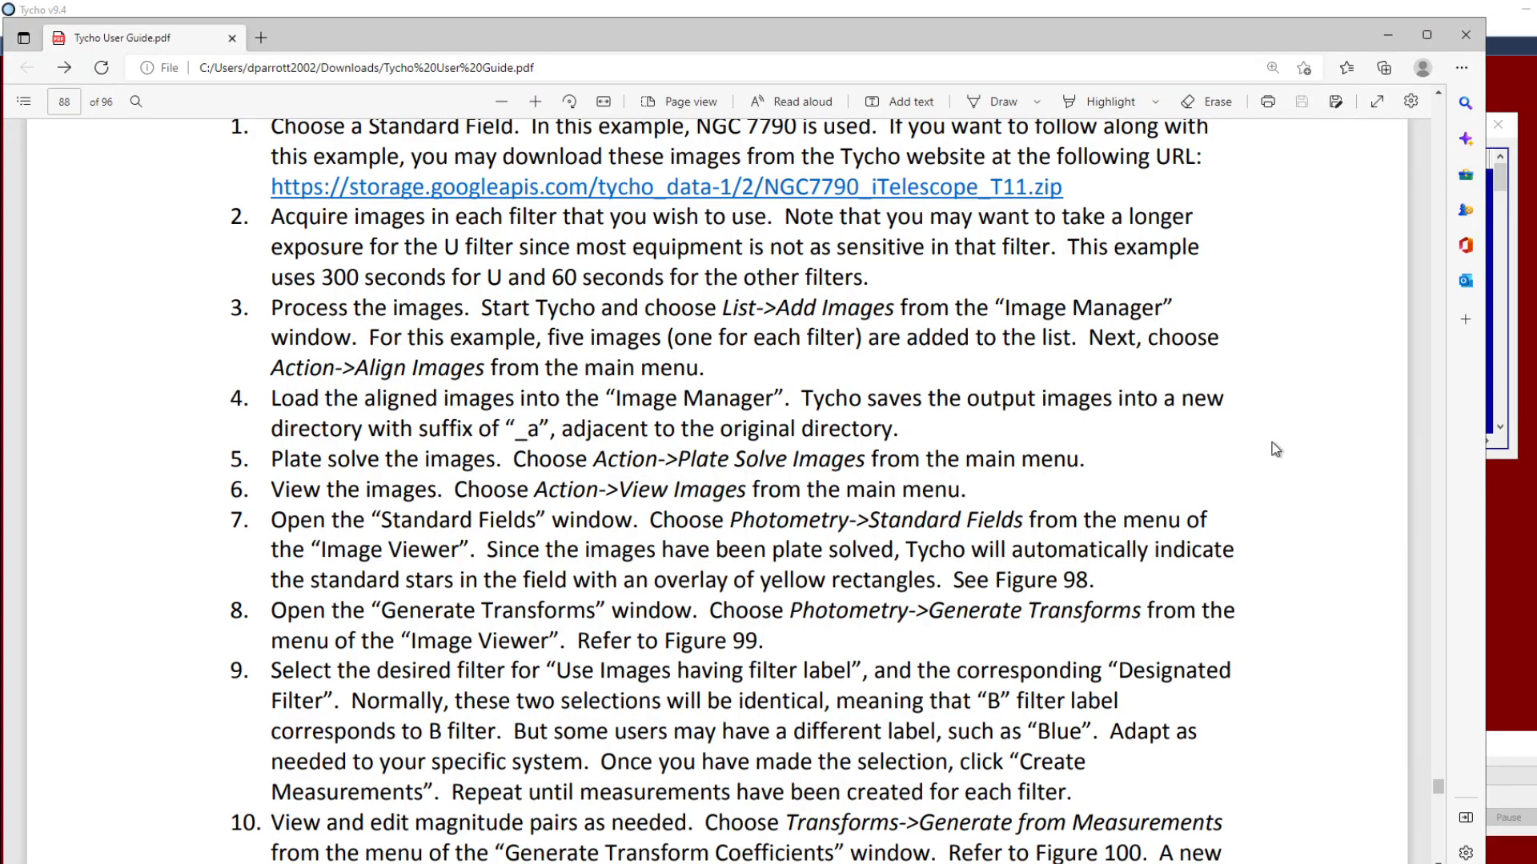
{"action": "key", "text": "alt+Tab"}
{"action": "left_click", "coordinate": [545, 188]}
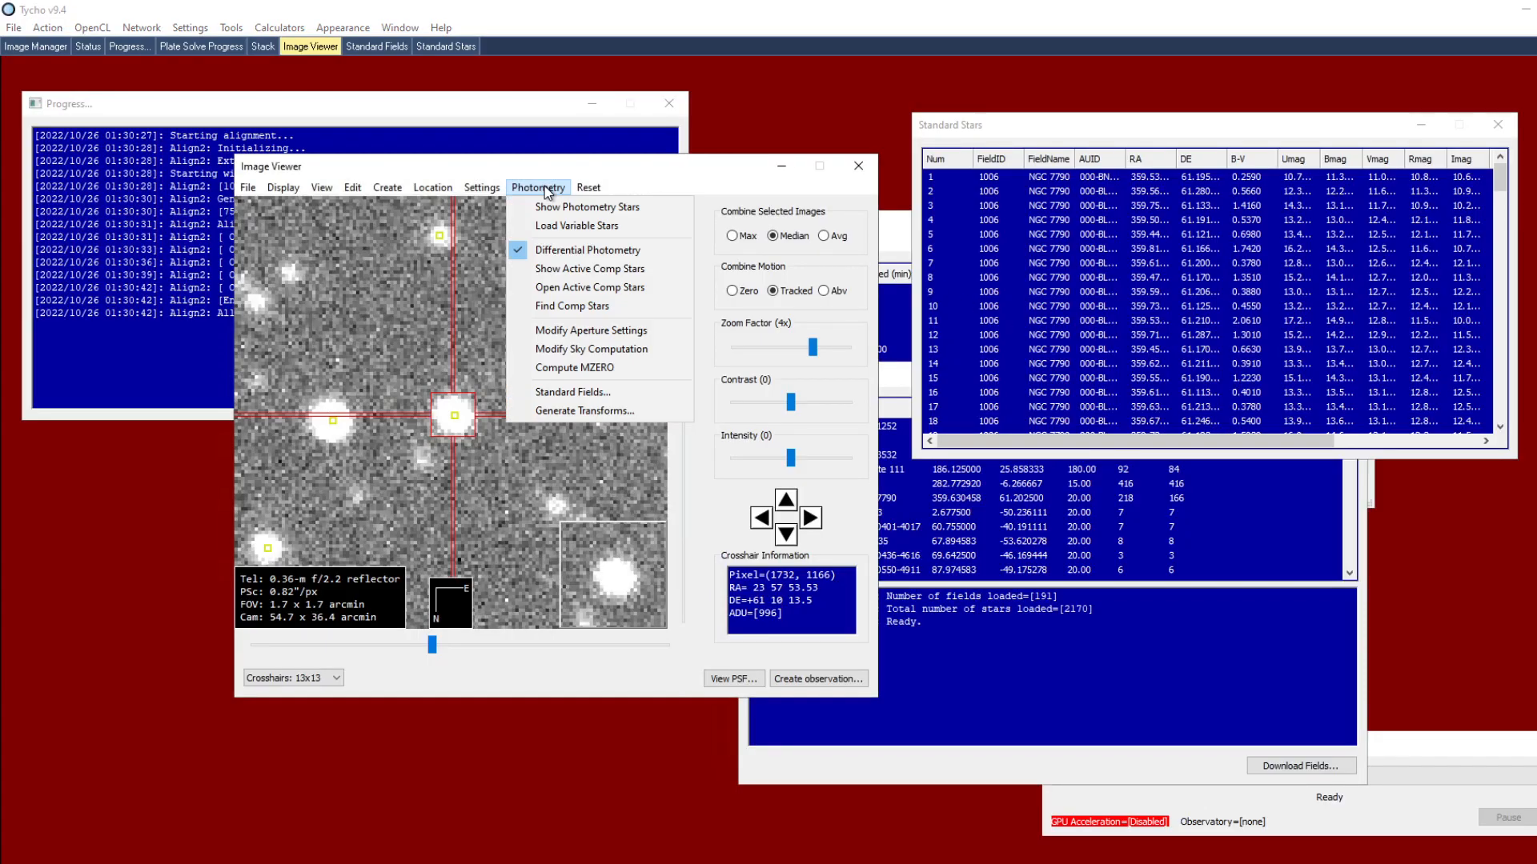
{"action": "left_click", "coordinate": [564, 411]}
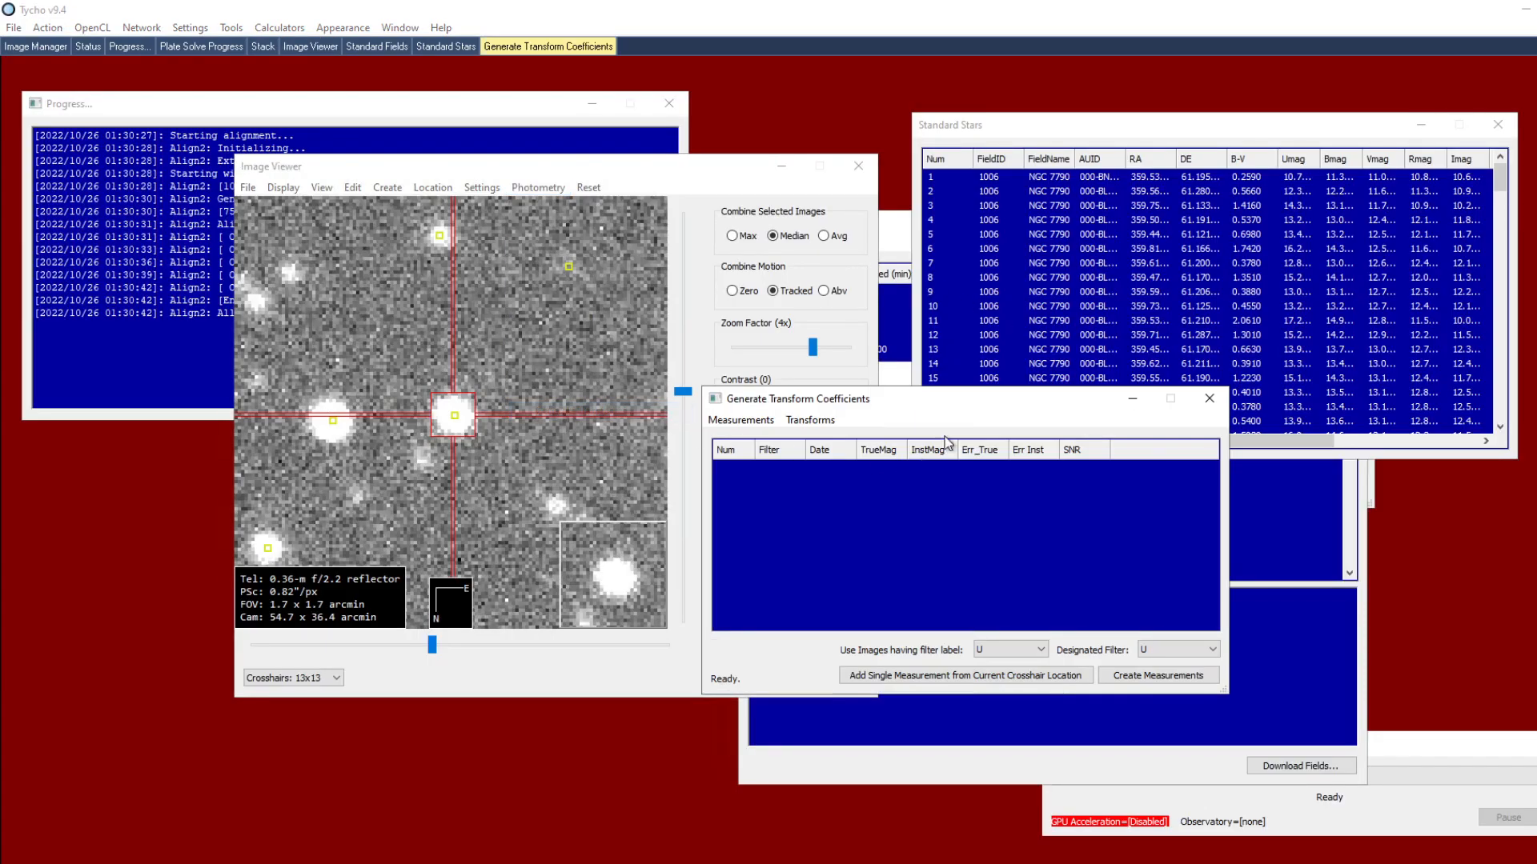
{"action": "left_click_drag", "start_coordinate": [910, 407], "coordinate": [900, 392]}
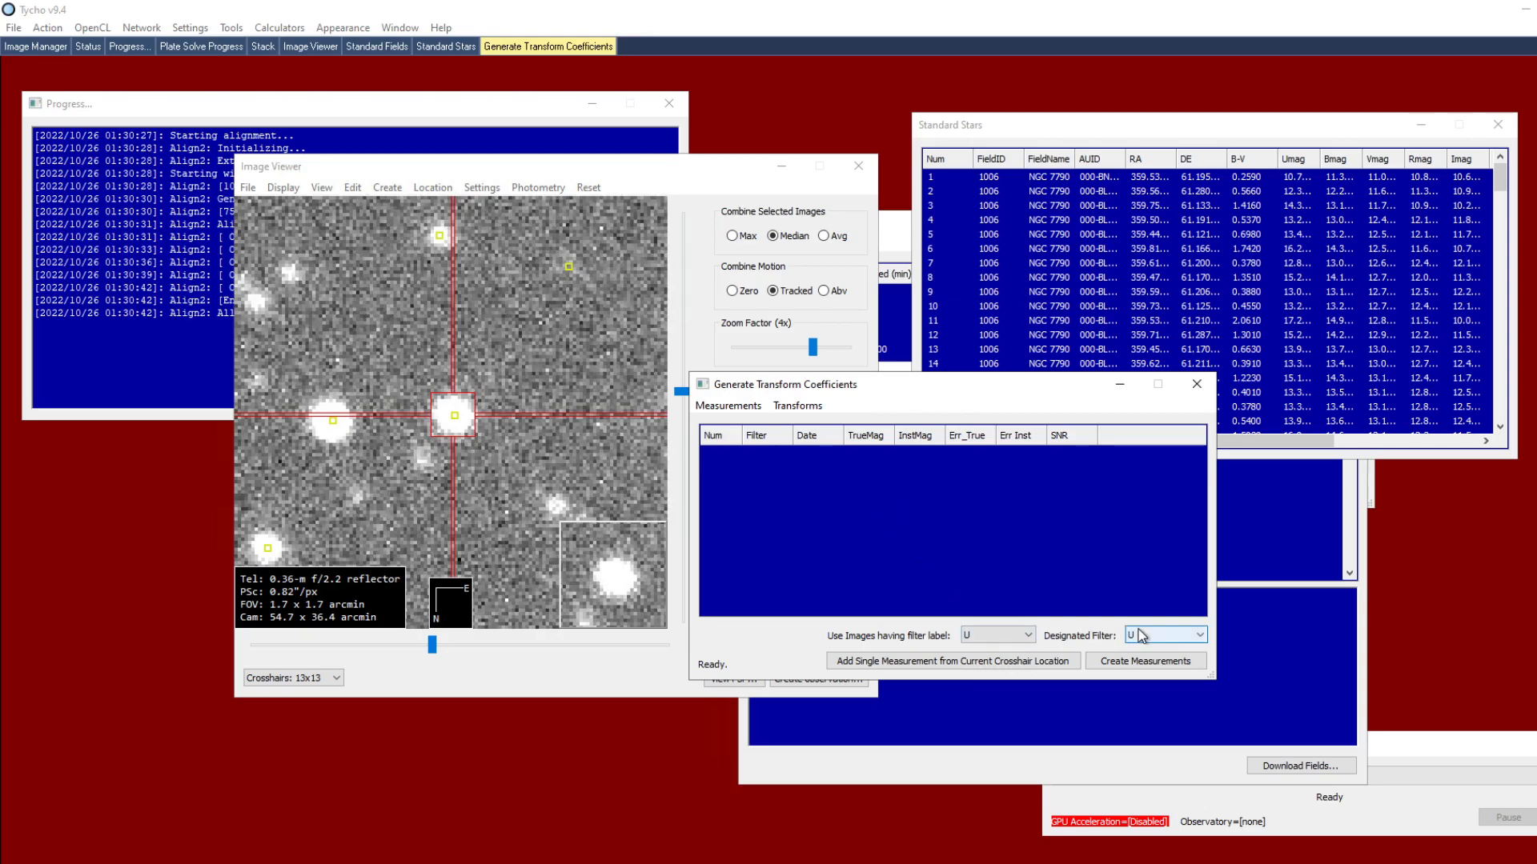
- Review the available image filter labels, try label B, and look through the Designated Filter choices
{"action": "left_click", "coordinate": [1022, 643]}
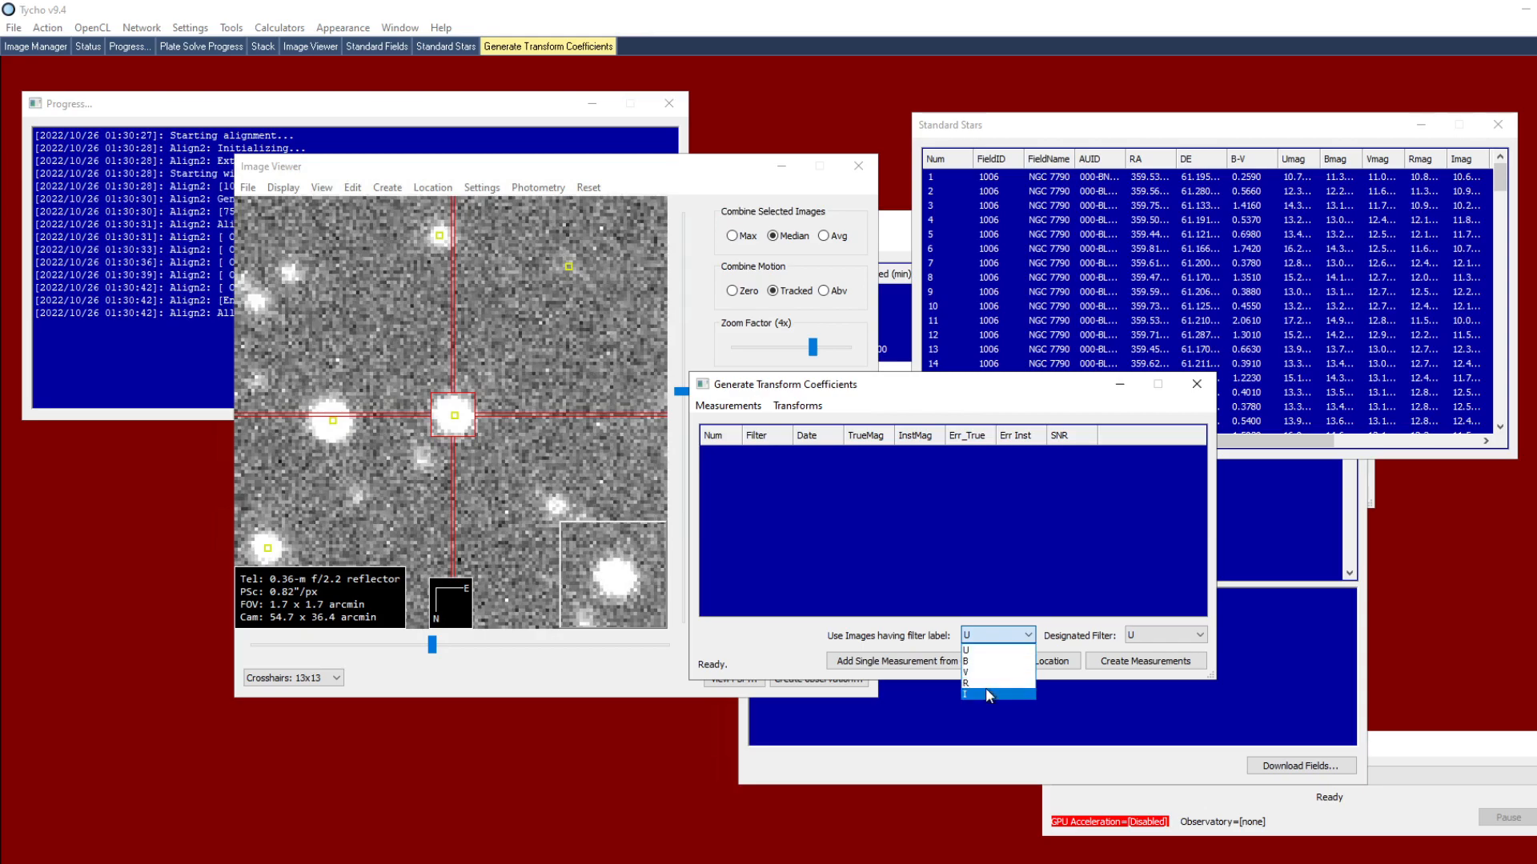
{"action": "left_click", "coordinate": [1082, 645]}
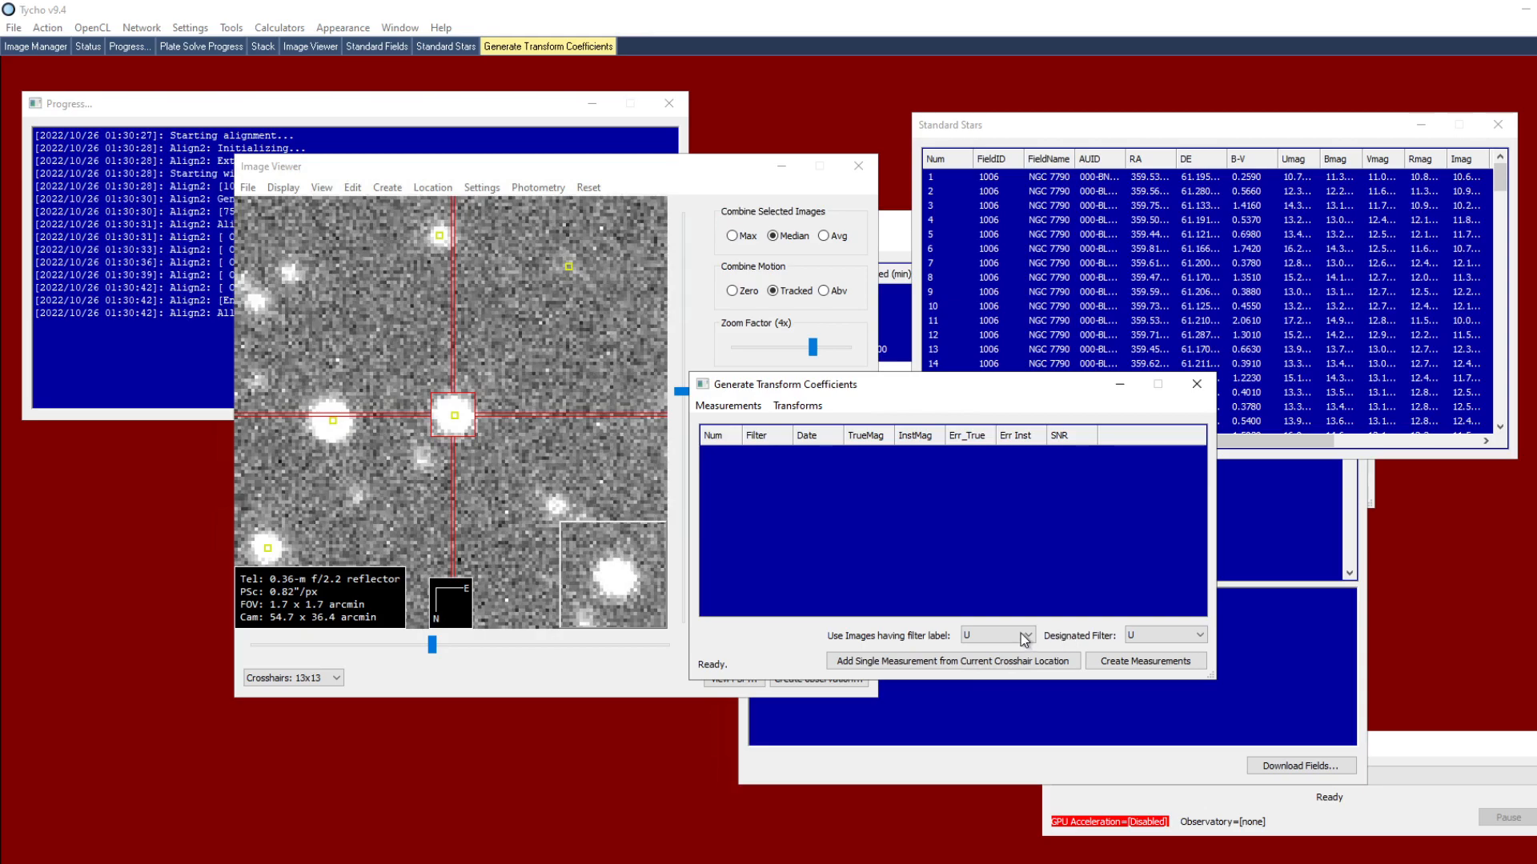
{"action": "left_click", "coordinate": [1028, 636]}
{"action": "left_click", "coordinate": [1004, 660]}
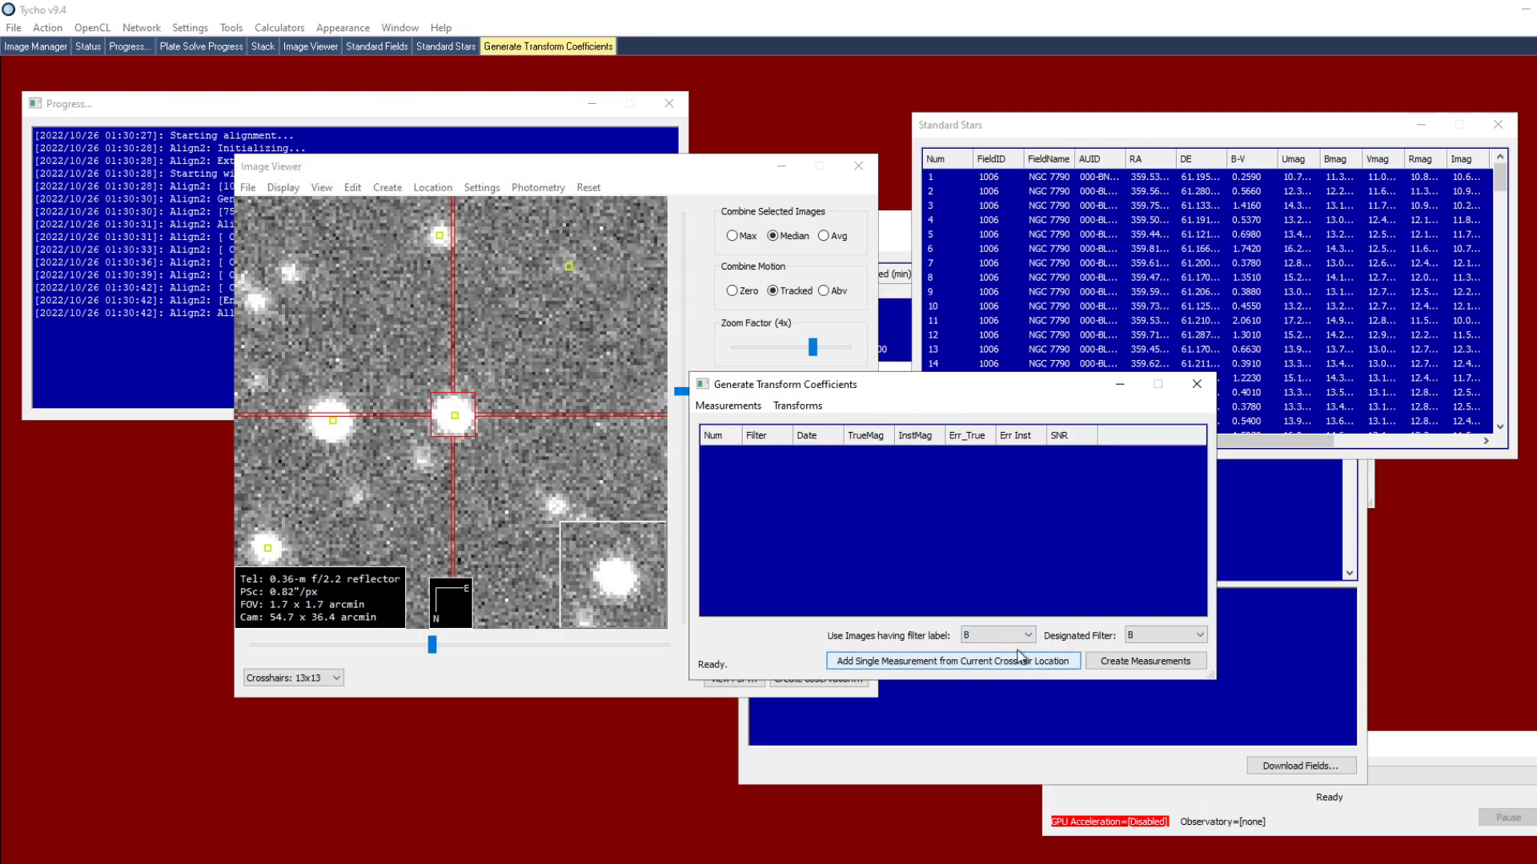
{"action": "left_click", "coordinate": [1158, 638]}
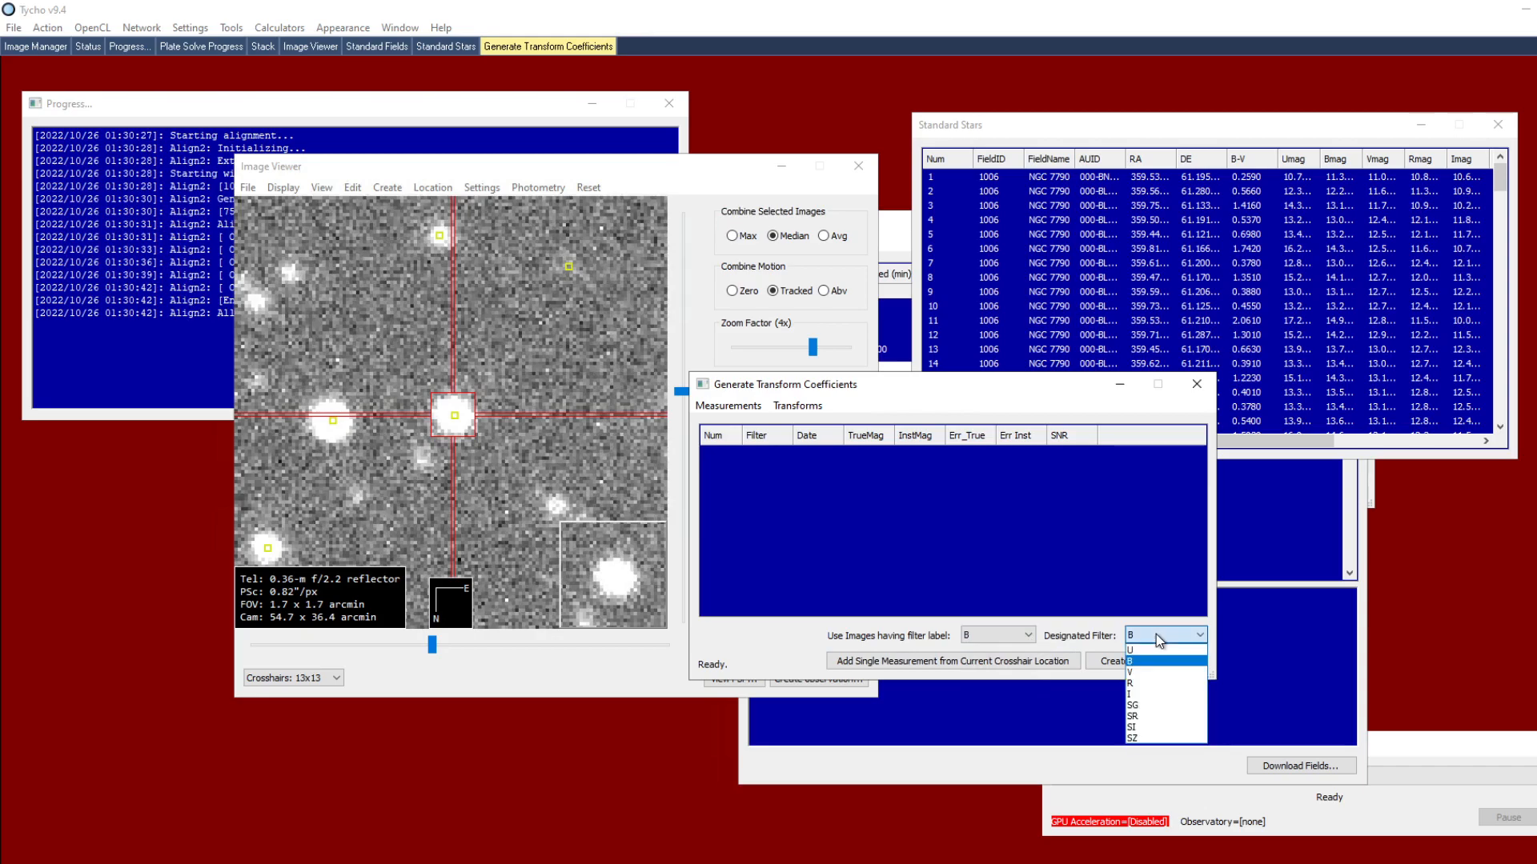
{"action": "left_click", "coordinate": [1072, 641]}
- Create measurements for images with filter label U and designated filter U, and check the end of the resulting list
{"action": "left_click", "coordinate": [1018, 637]}
{"action": "left_click", "coordinate": [993, 652]}
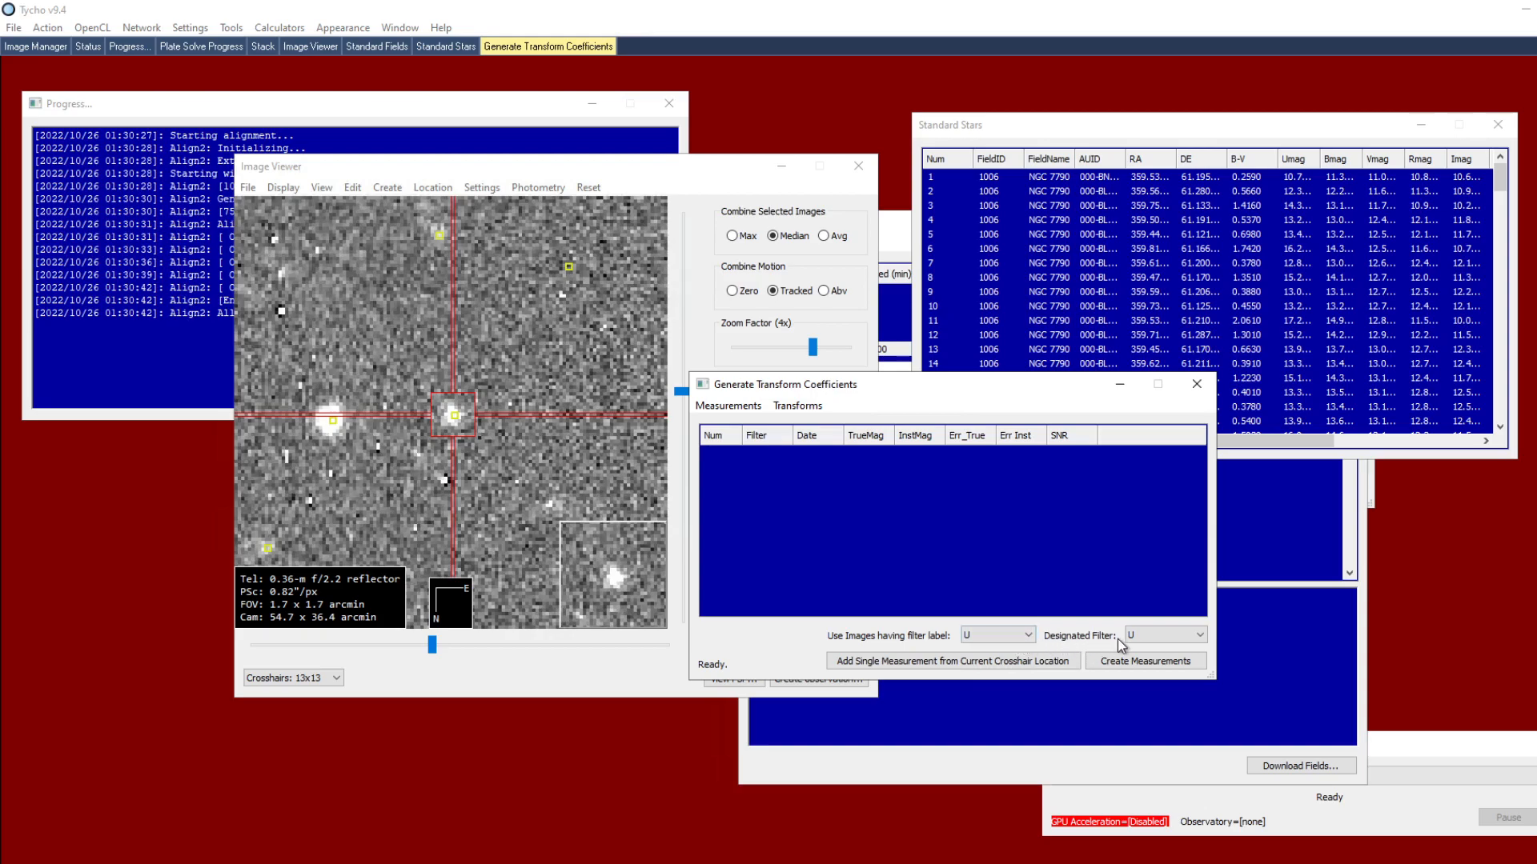
{"action": "left_click", "coordinate": [1118, 667]}
{"action": "left_click_drag", "start_coordinate": [1201, 456], "coordinate": [1200, 597]}
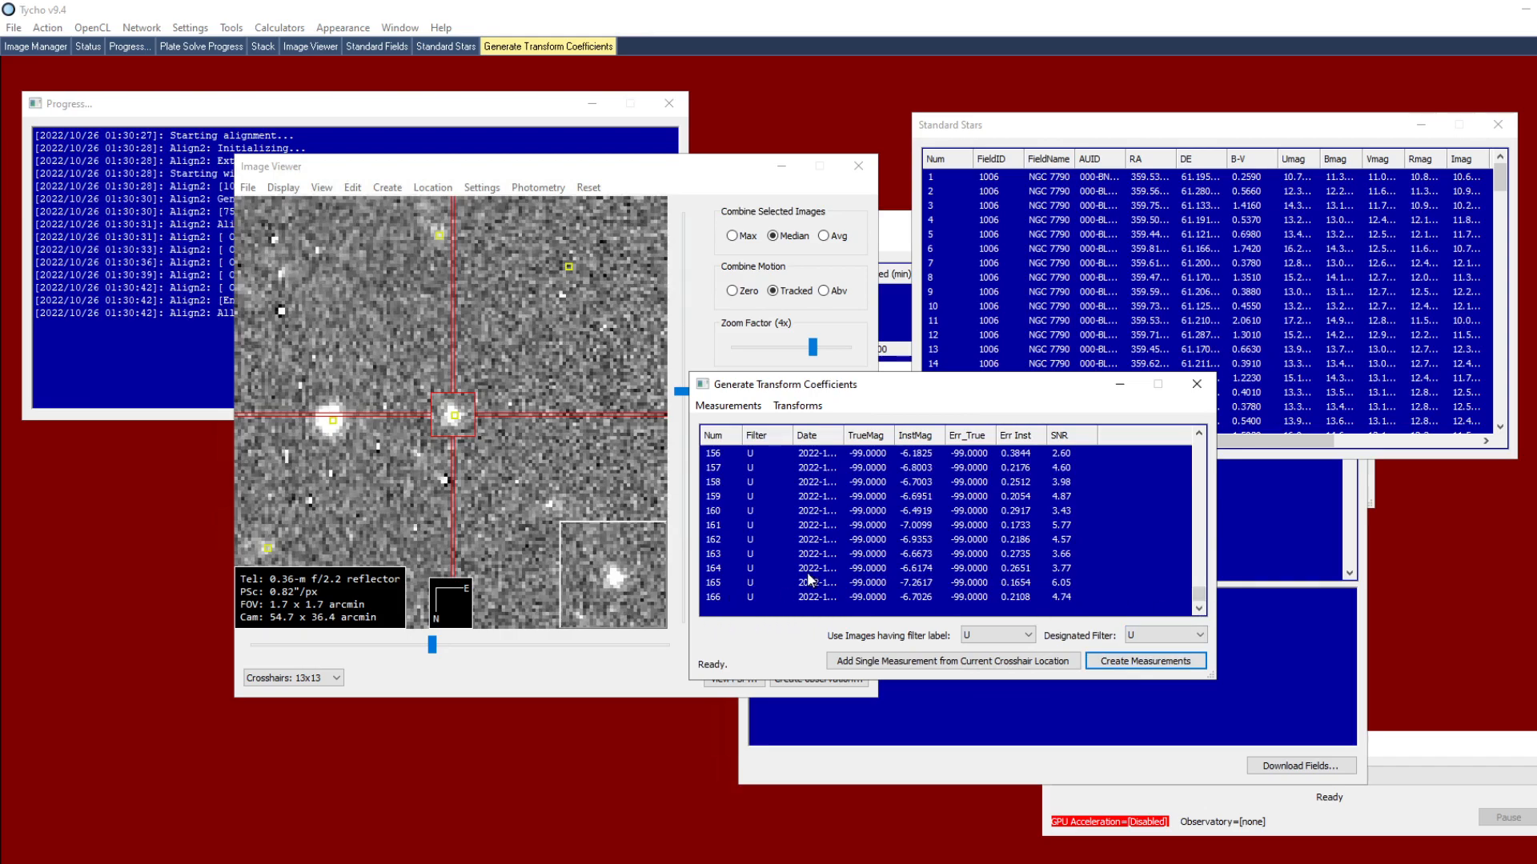
- Create measurements for the B, V, R and I filters in turn, each with the matching designated filter, and check the end of the list
{"action": "left_click", "coordinate": [1022, 636]}
{"action": "left_click", "coordinate": [997, 666]}
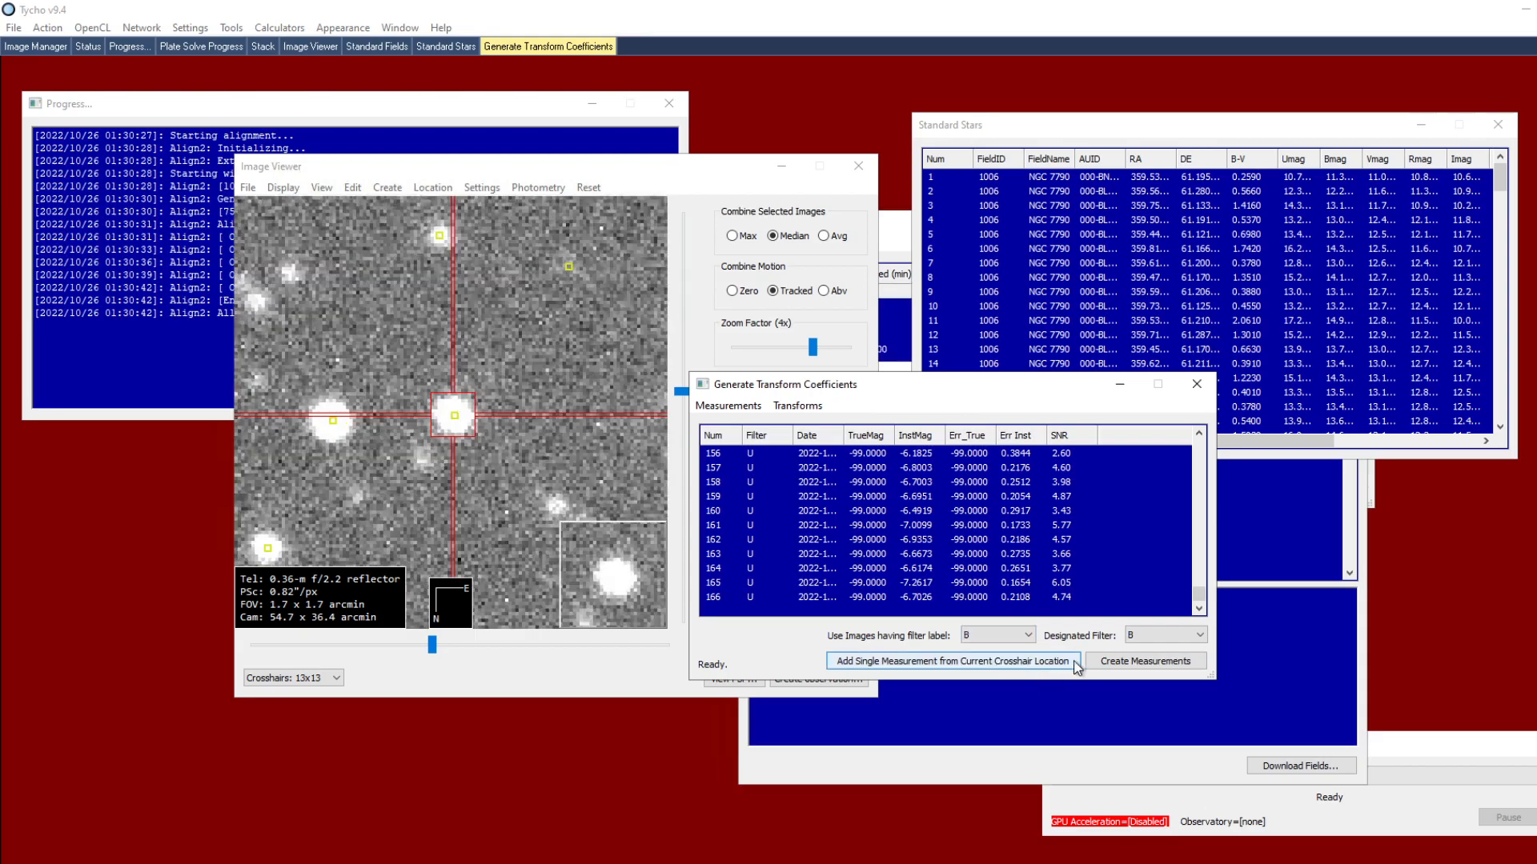
{"action": "left_click", "coordinate": [1010, 640]}
{"action": "left_click", "coordinate": [996, 672]}
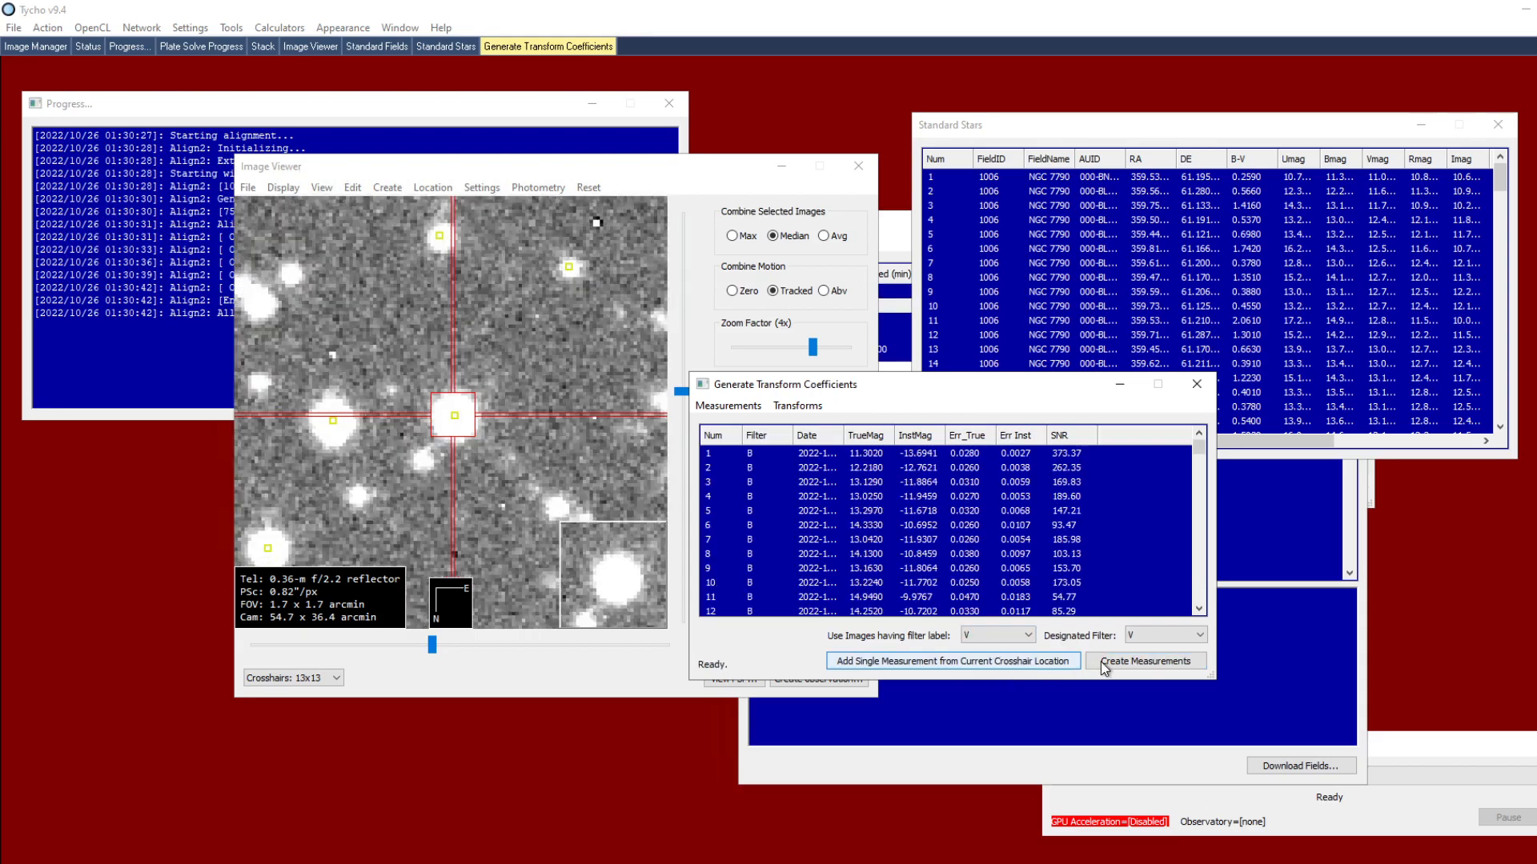
{"action": "left_click", "coordinate": [1020, 636]}
{"action": "left_click", "coordinate": [991, 682]}
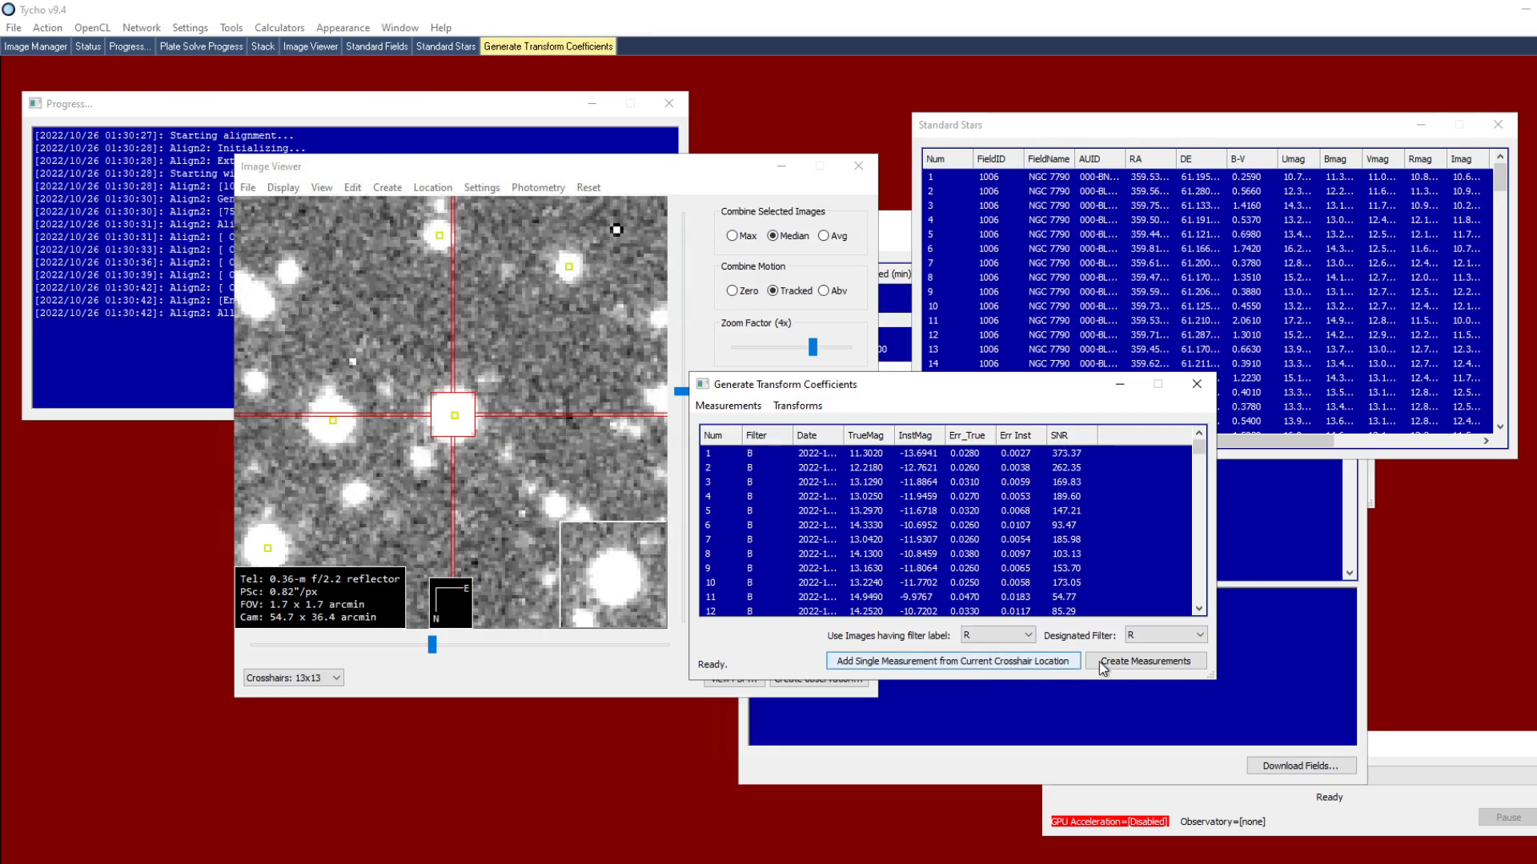
{"action": "left_click", "coordinate": [1000, 636]}
{"action": "left_click", "coordinate": [975, 694]}
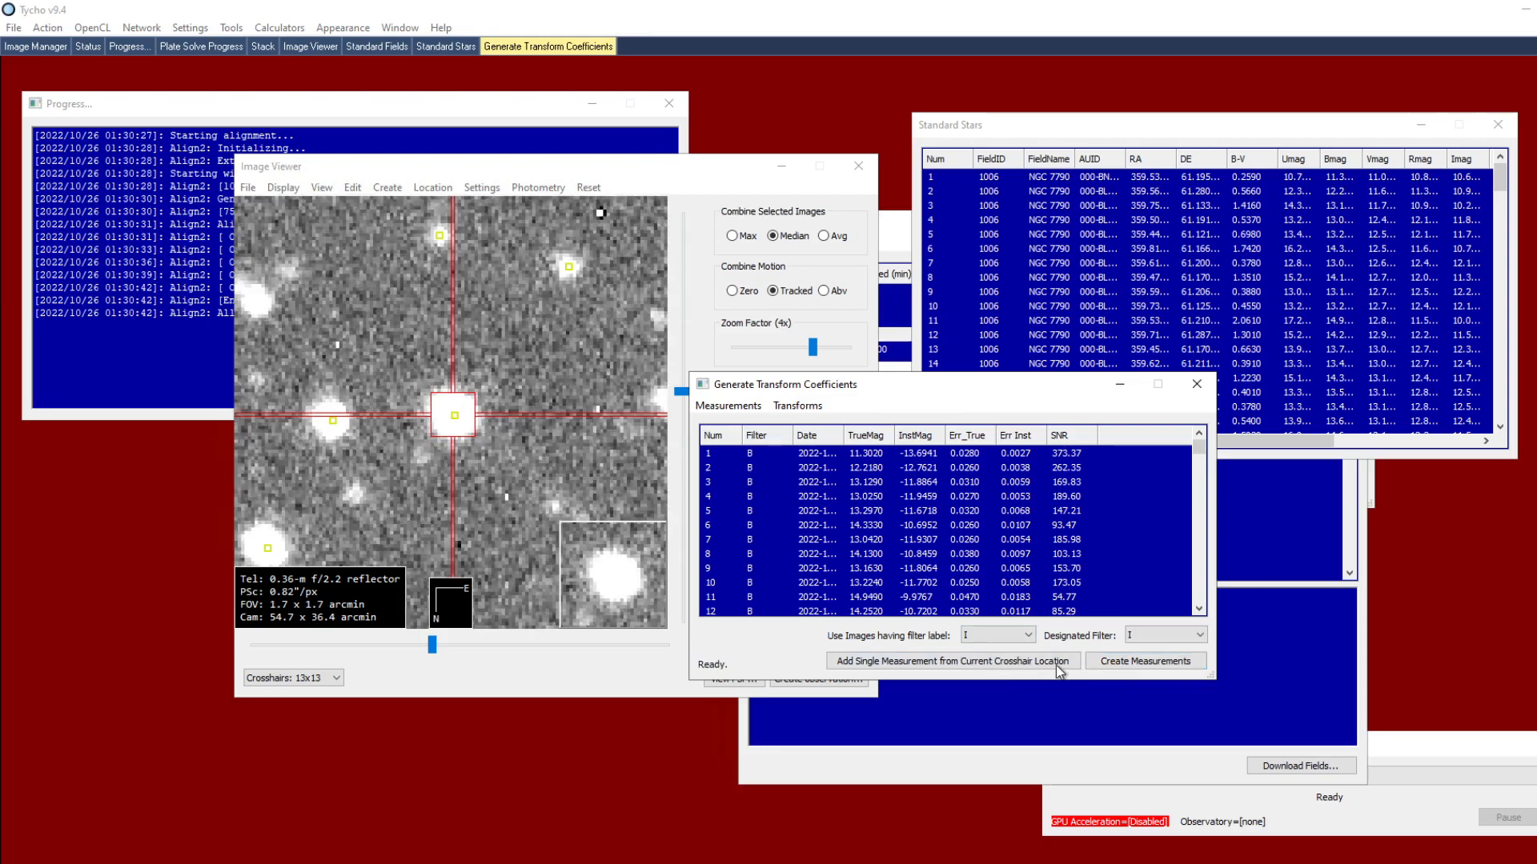
{"action": "left_click_drag", "start_coordinate": [1198, 449], "coordinate": [1198, 597]}
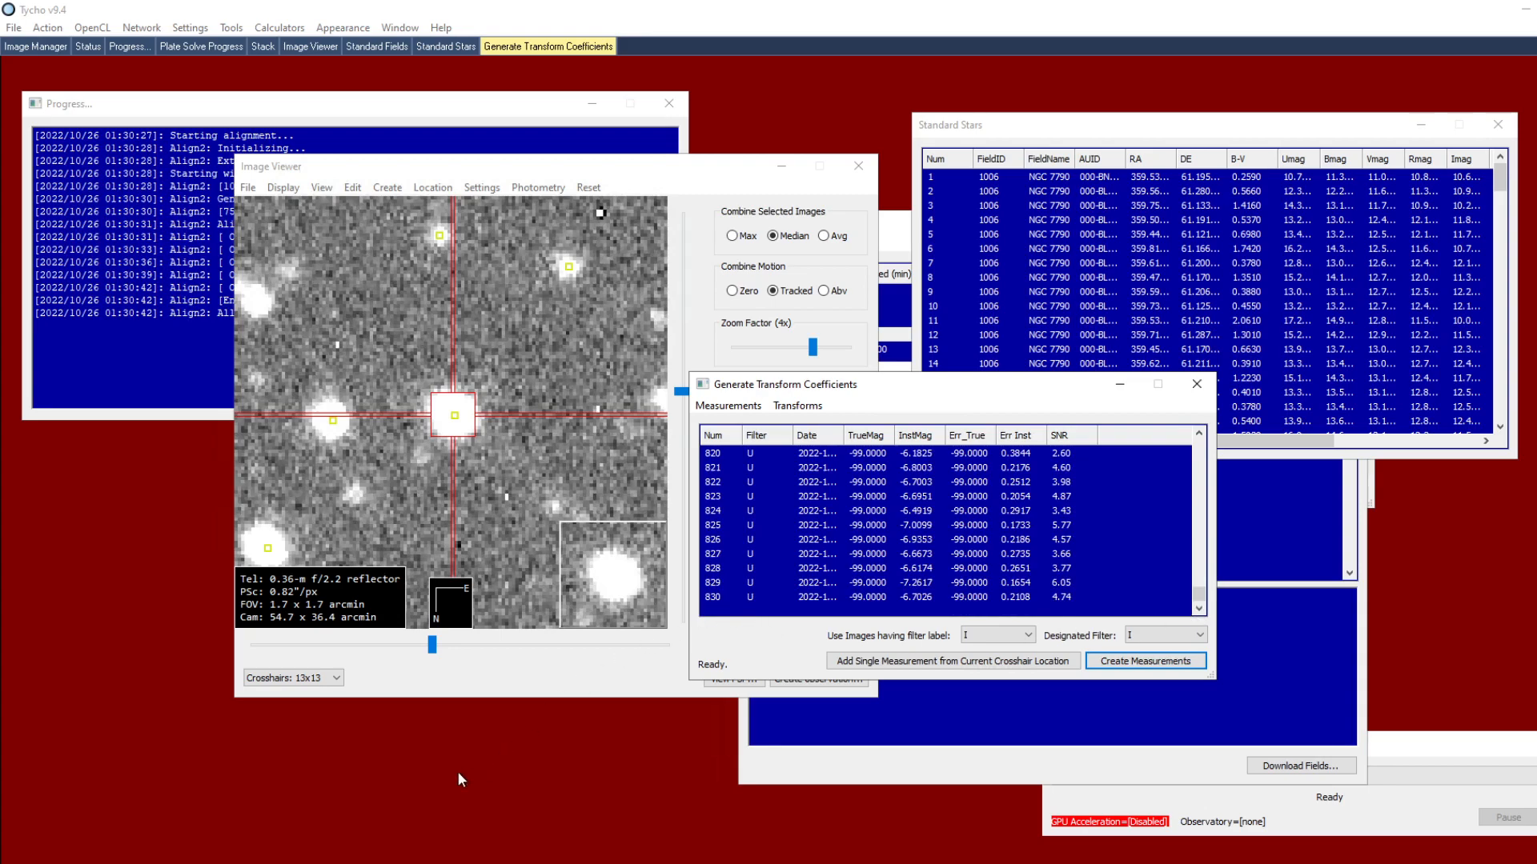
- Following step 10 of the user guide, generate standard magnitude pairs from the measurements and review the U-B pairs
{"action": "left_click", "coordinate": [360, 863]}
{"action": "scroll", "coordinate": [716, 480], "scroll_direction": "down", "scroll_amount": 3}
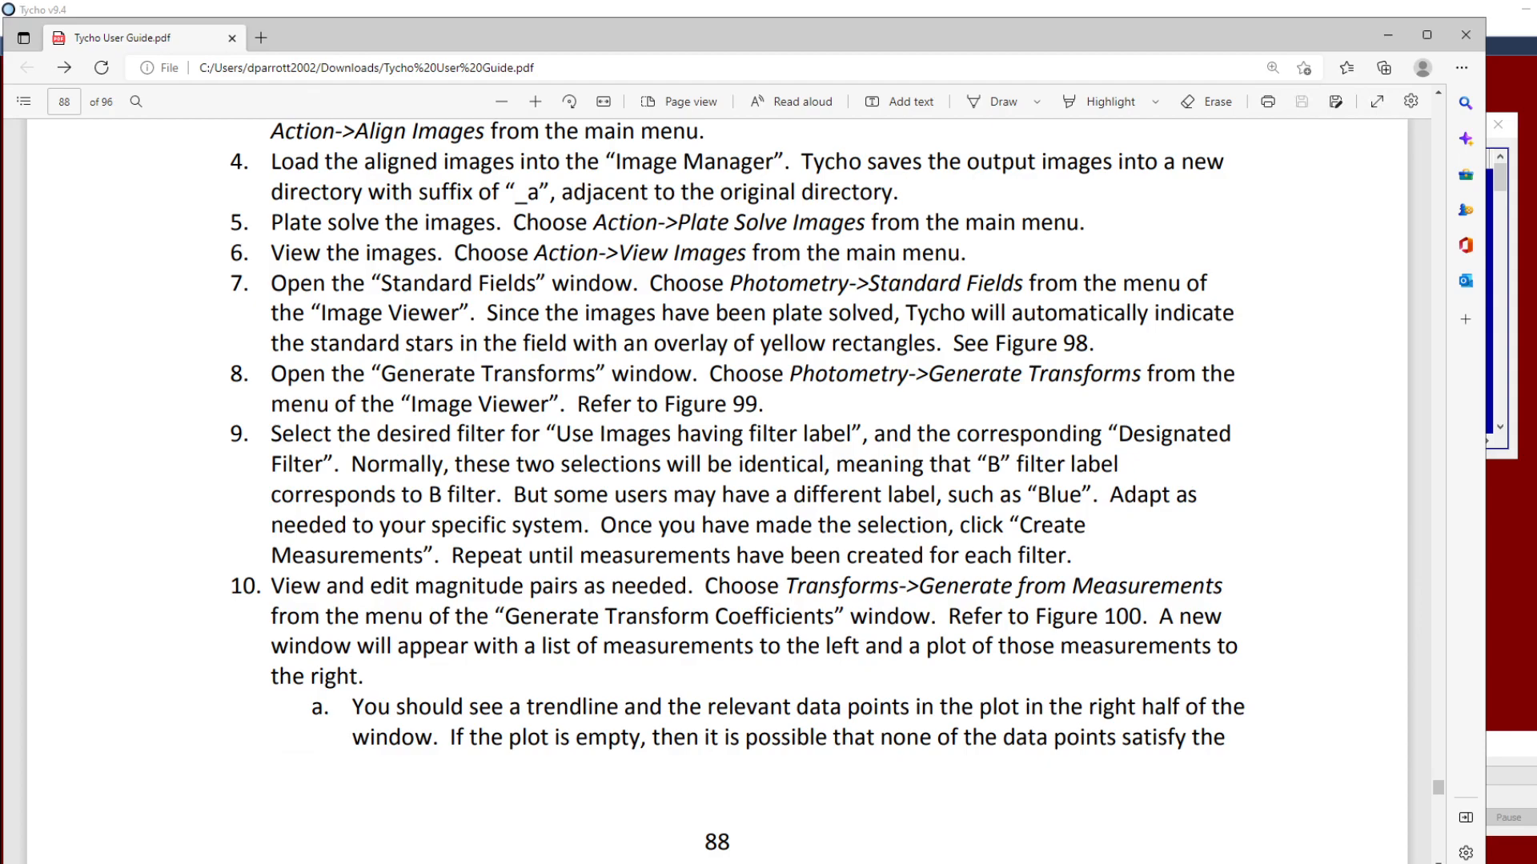
{"action": "left_click", "coordinate": [545, 862]}
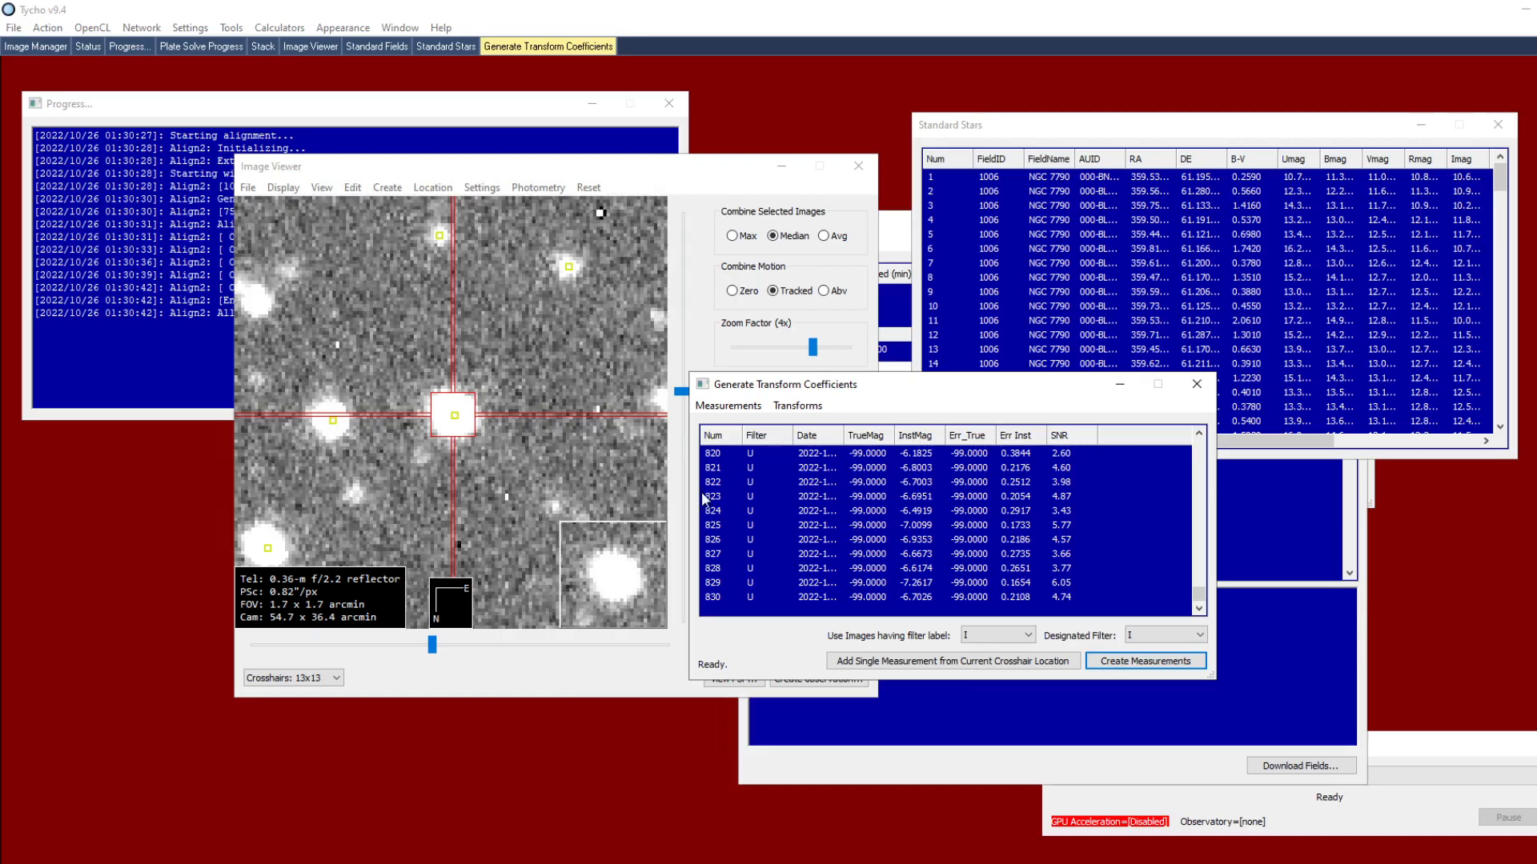
{"action": "left_click", "coordinate": [803, 409]}
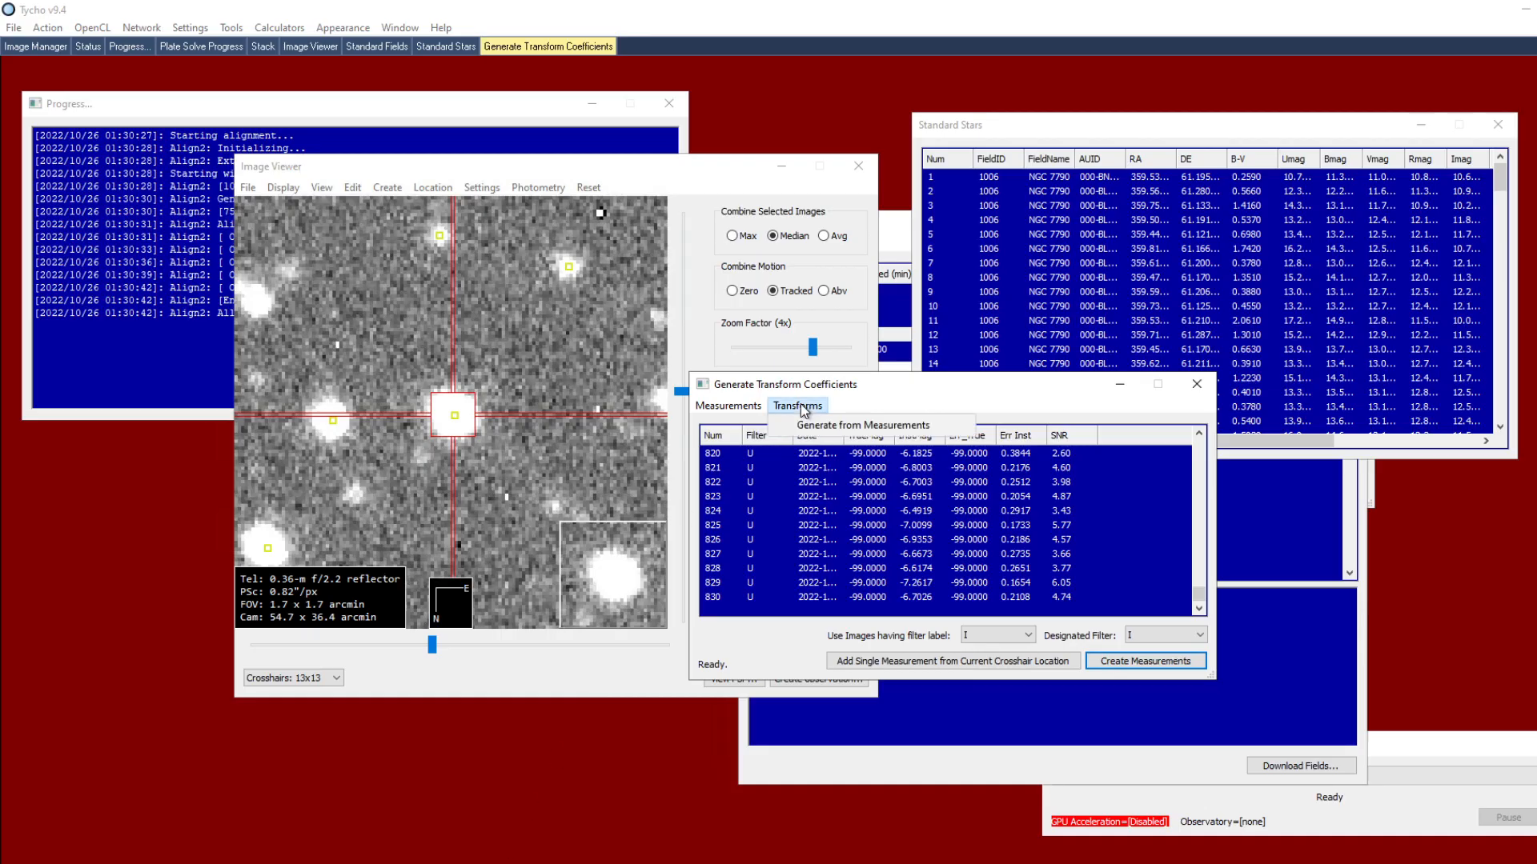
{"action": "left_click", "coordinate": [800, 427]}
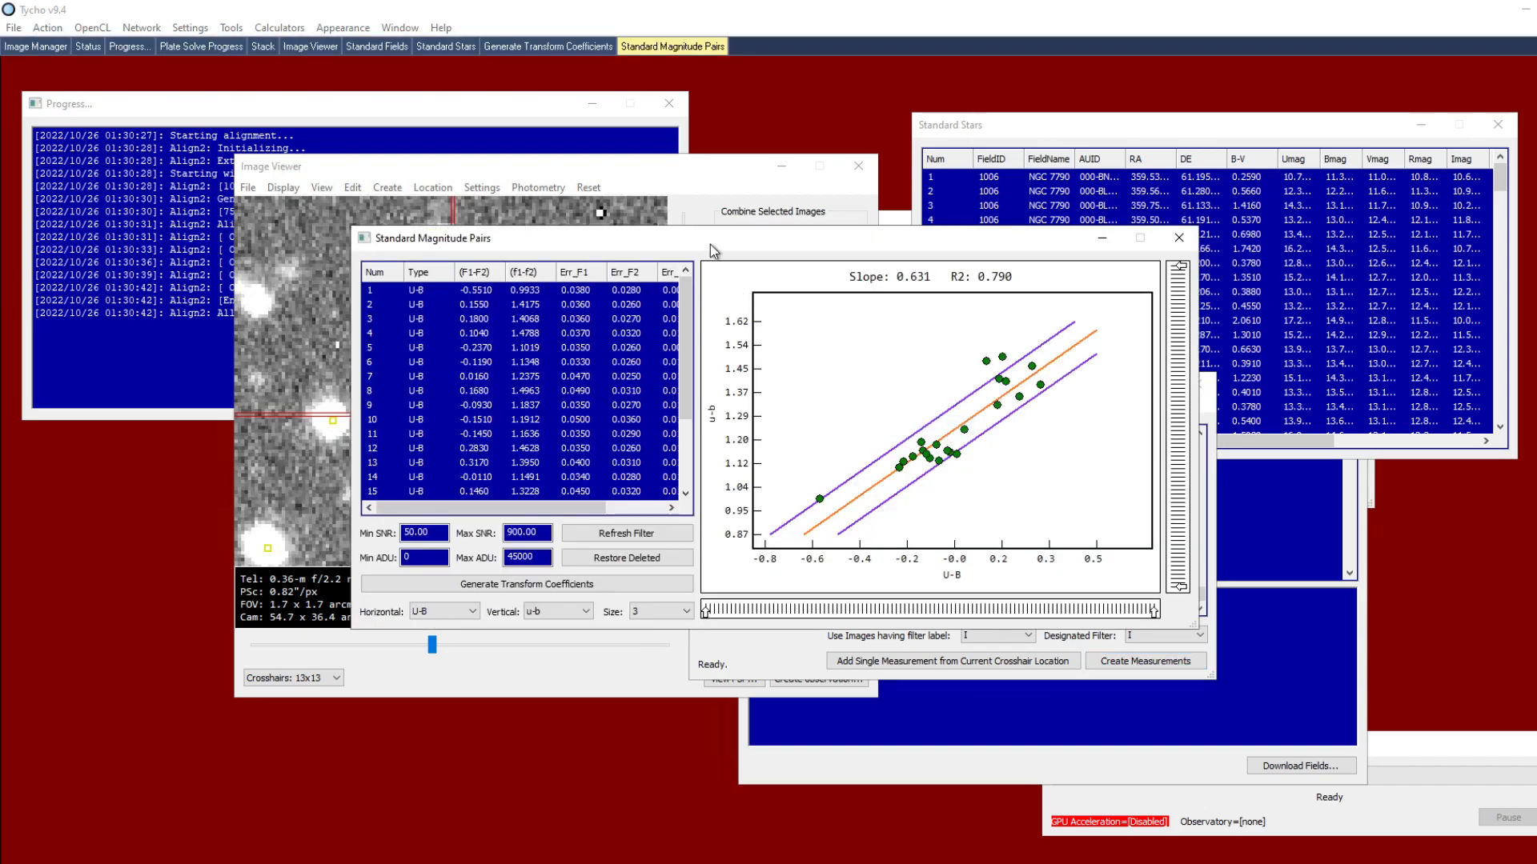
{"action": "left_click_drag", "start_coordinate": [710, 245], "coordinate": [713, 266]}
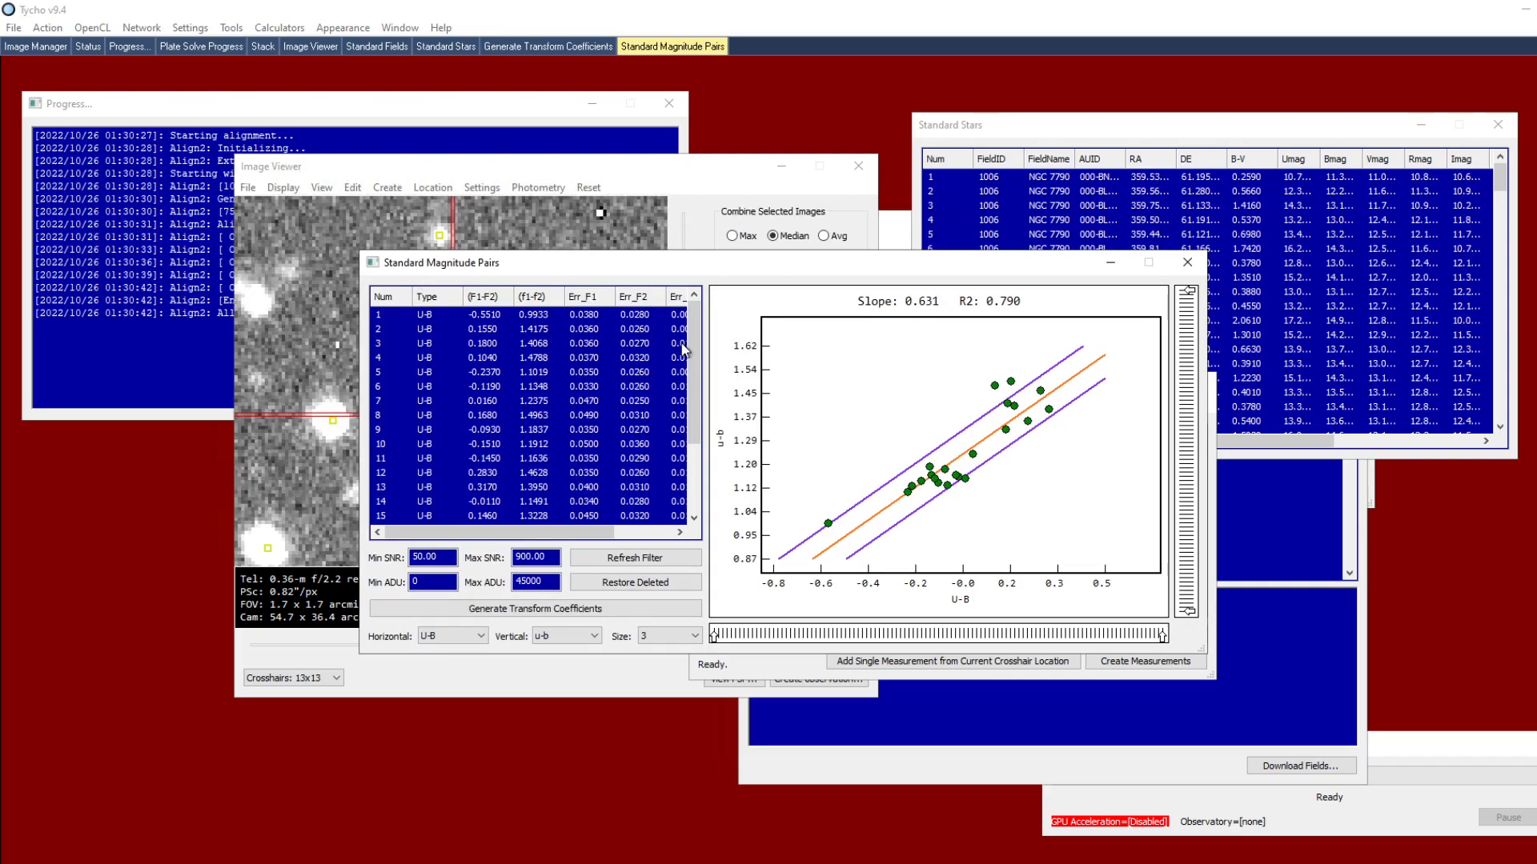
{"action": "scroll", "coordinate": [677, 369], "scroll_direction": "down", "scroll_amount": 3}
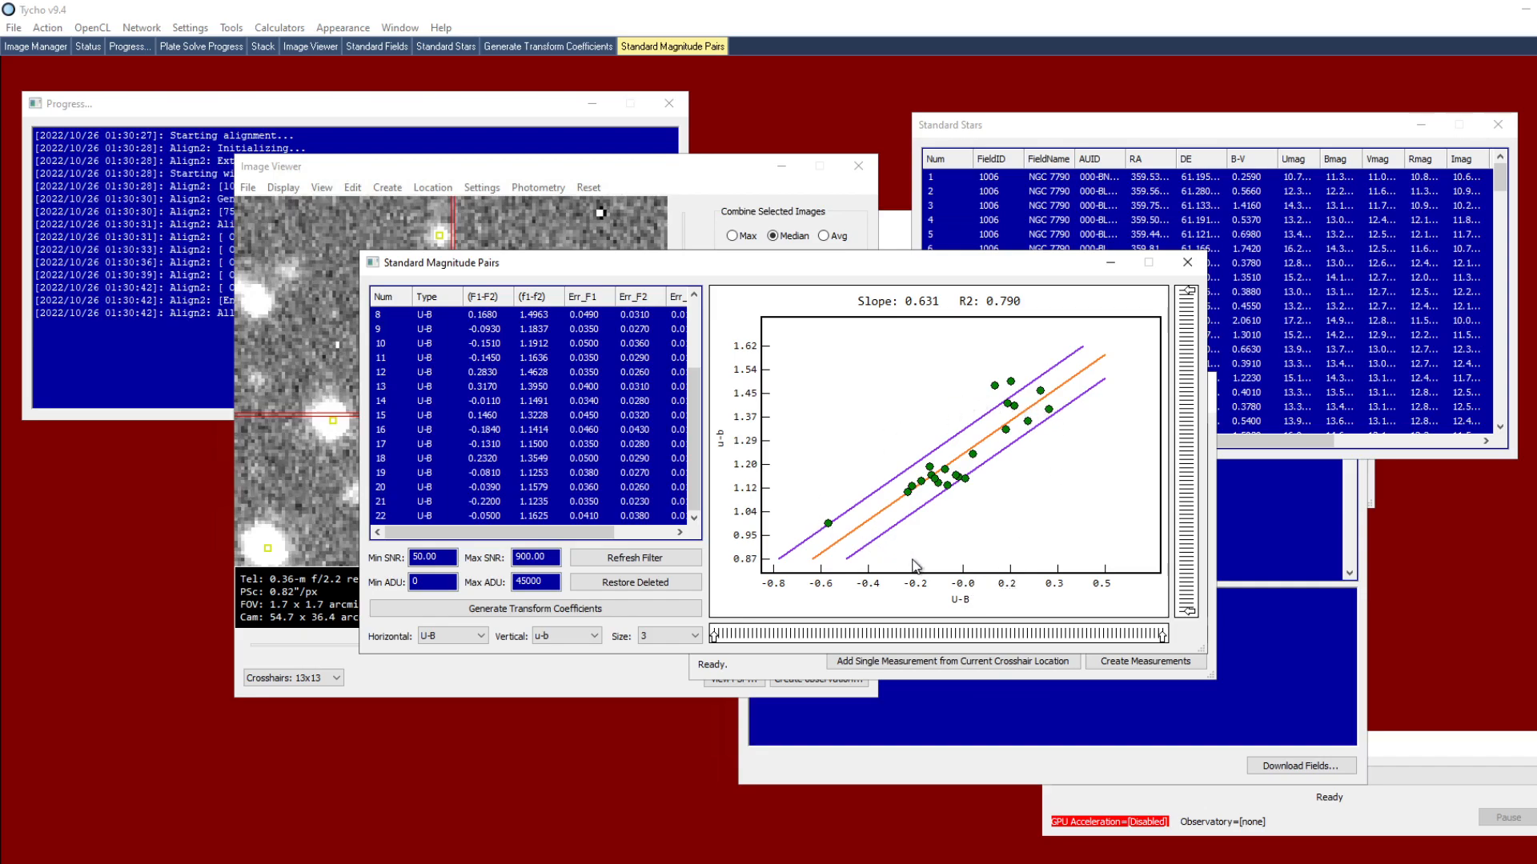
- Set the minimum SNR for the magnitude pairs to 25 and refresh the filter
{"action": "double_click", "coordinate": [424, 557]}
{"action": "type", "text": "25"}
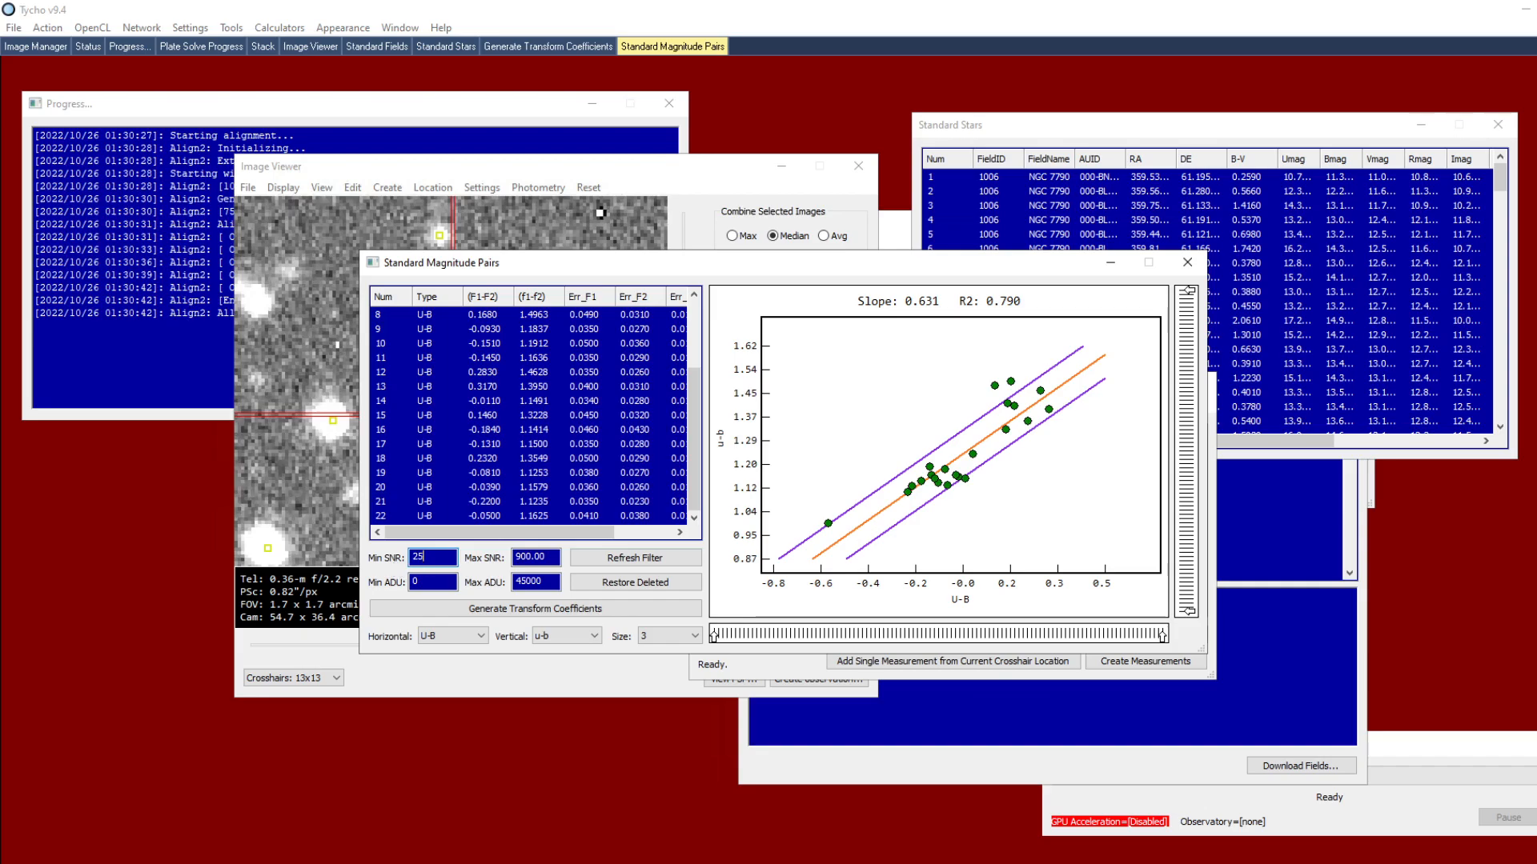
{"action": "left_click", "coordinate": [622, 558]}
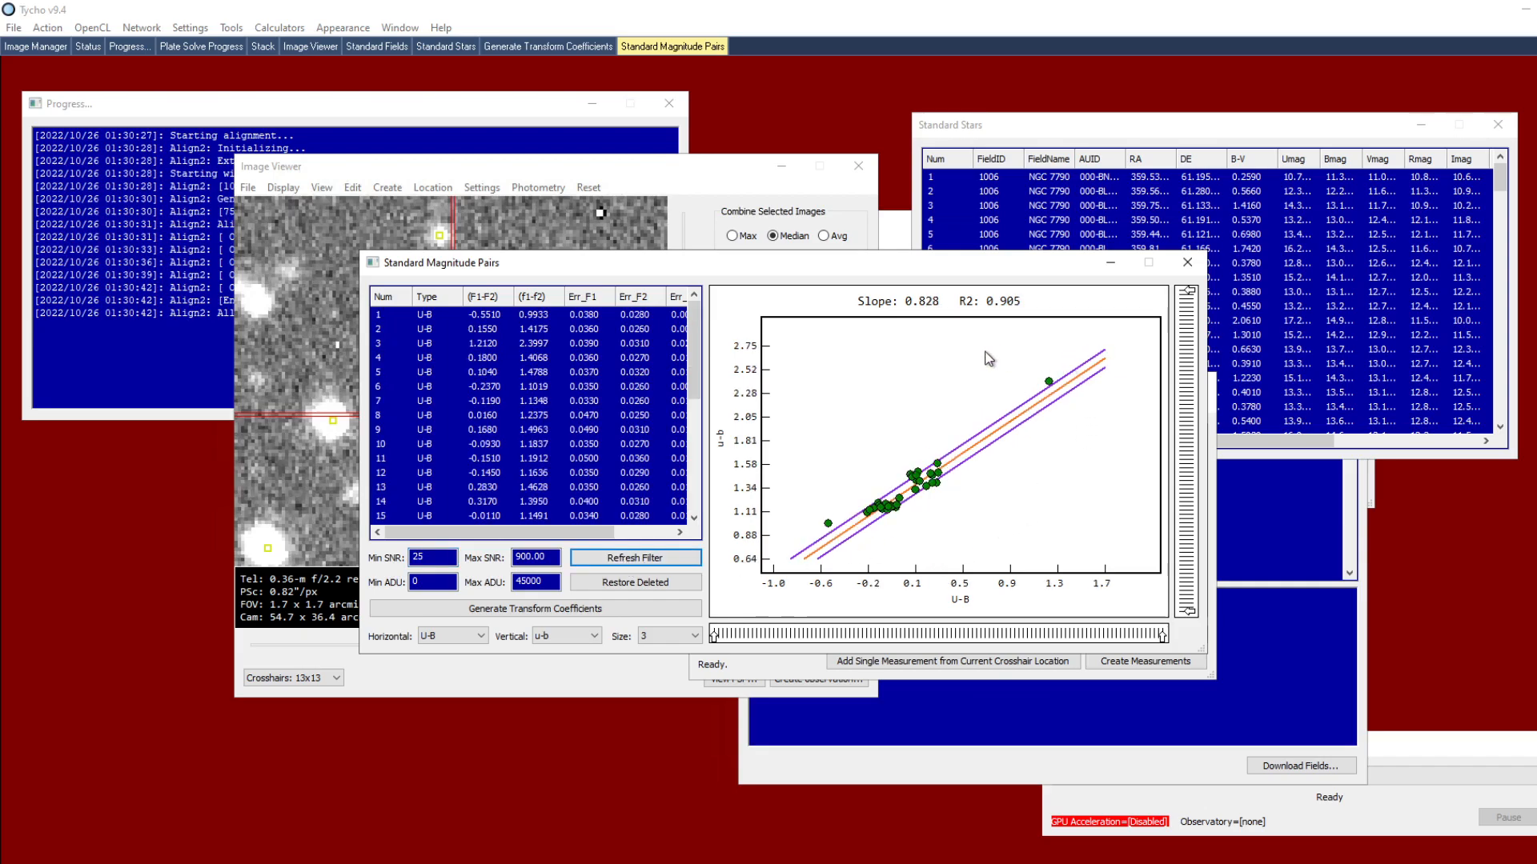
- Inspect the star behind the uppermost U-B data point, and view the B-V and V-R magnitude pair plots
{"action": "left_click", "coordinate": [1051, 382]}
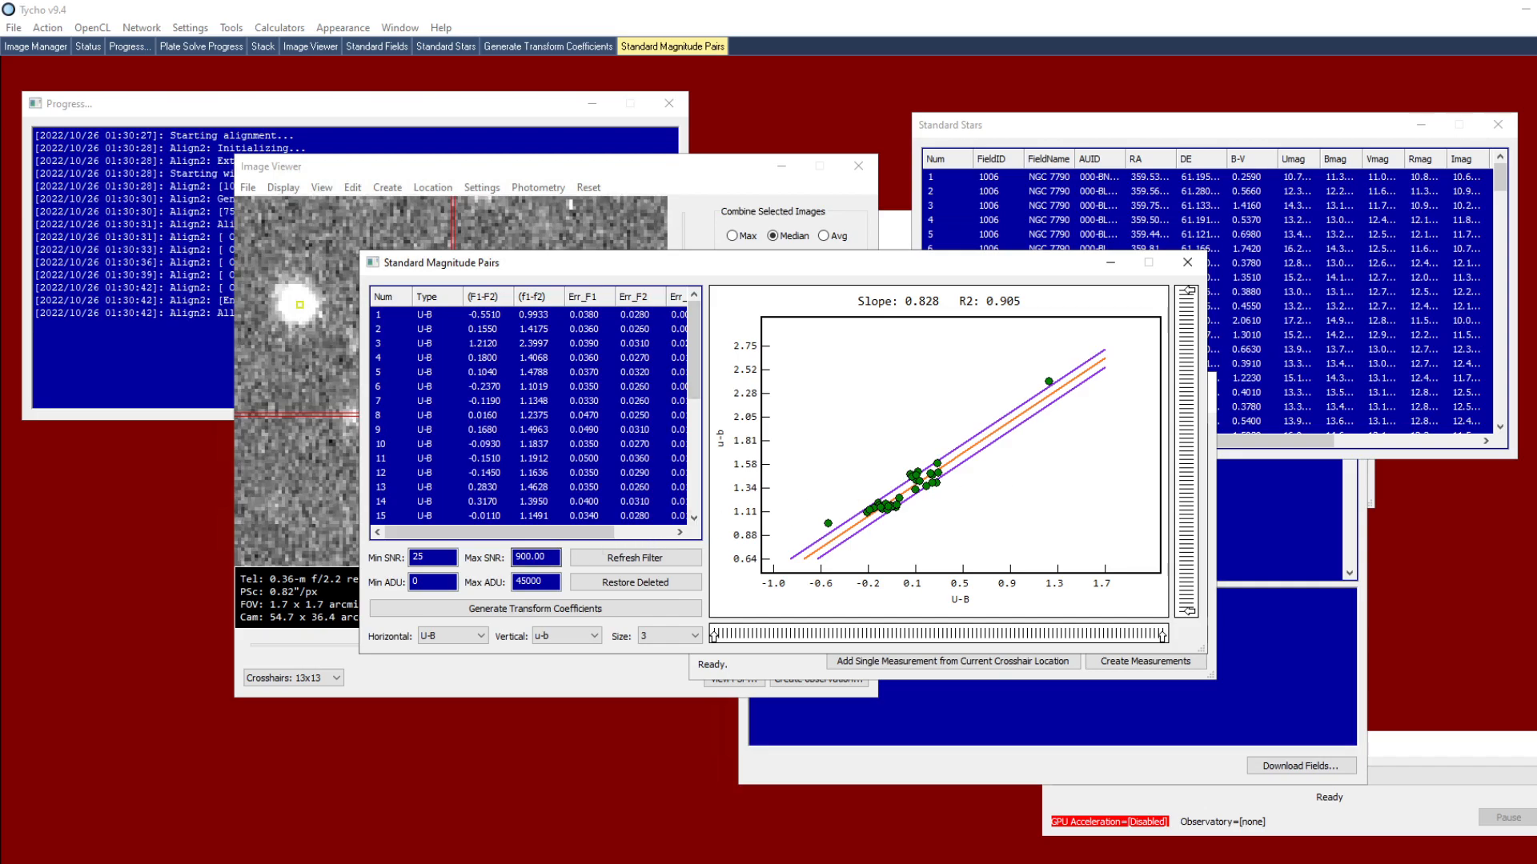
{"action": "double_click", "coordinate": [424, 557]}
{"action": "left_click", "coordinate": [462, 636]}
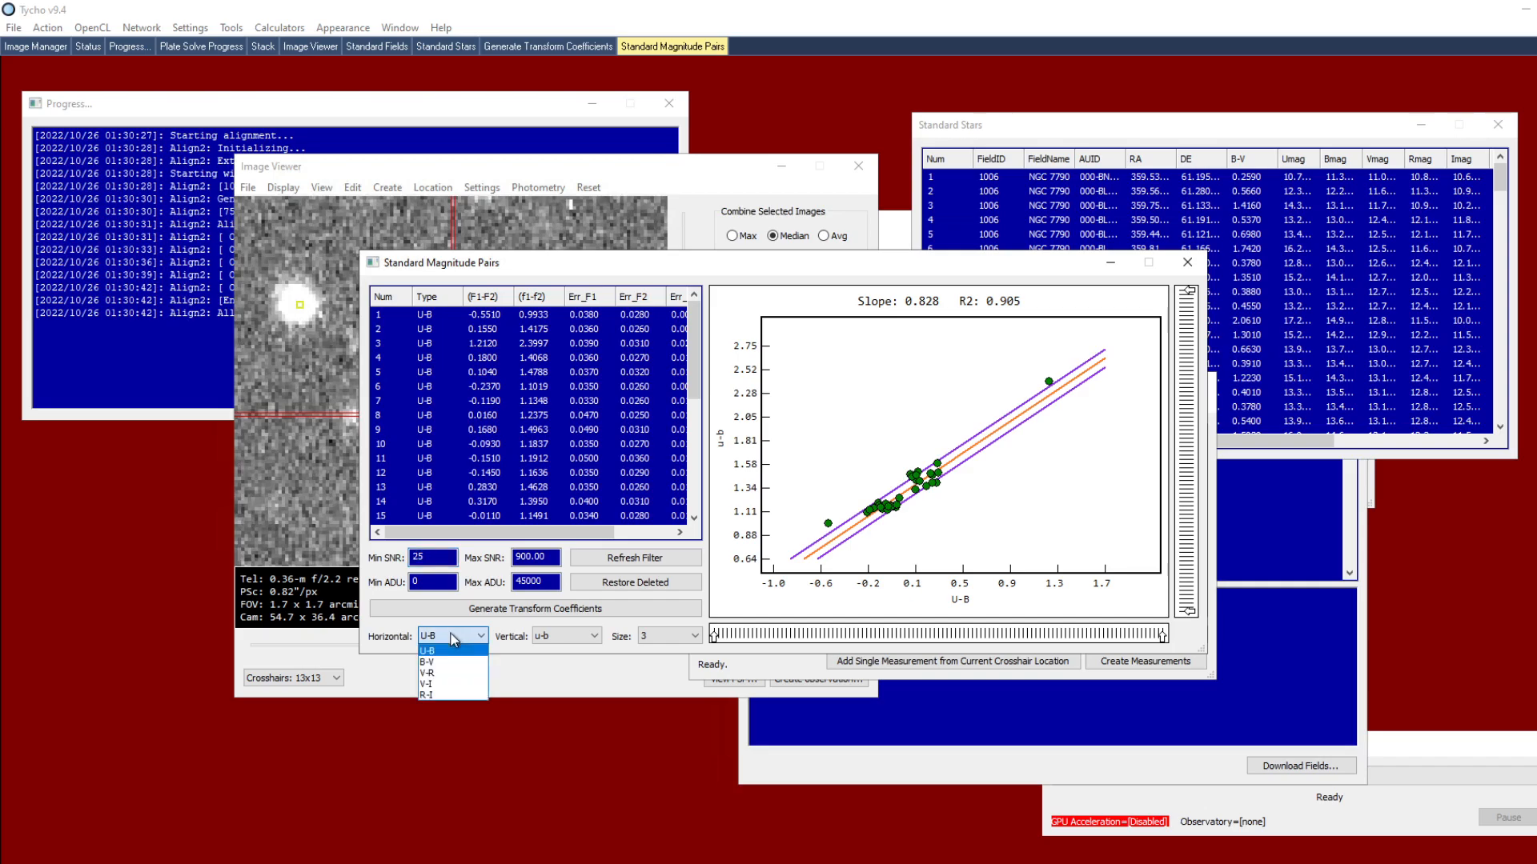
{"action": "left_click", "coordinate": [440, 663]}
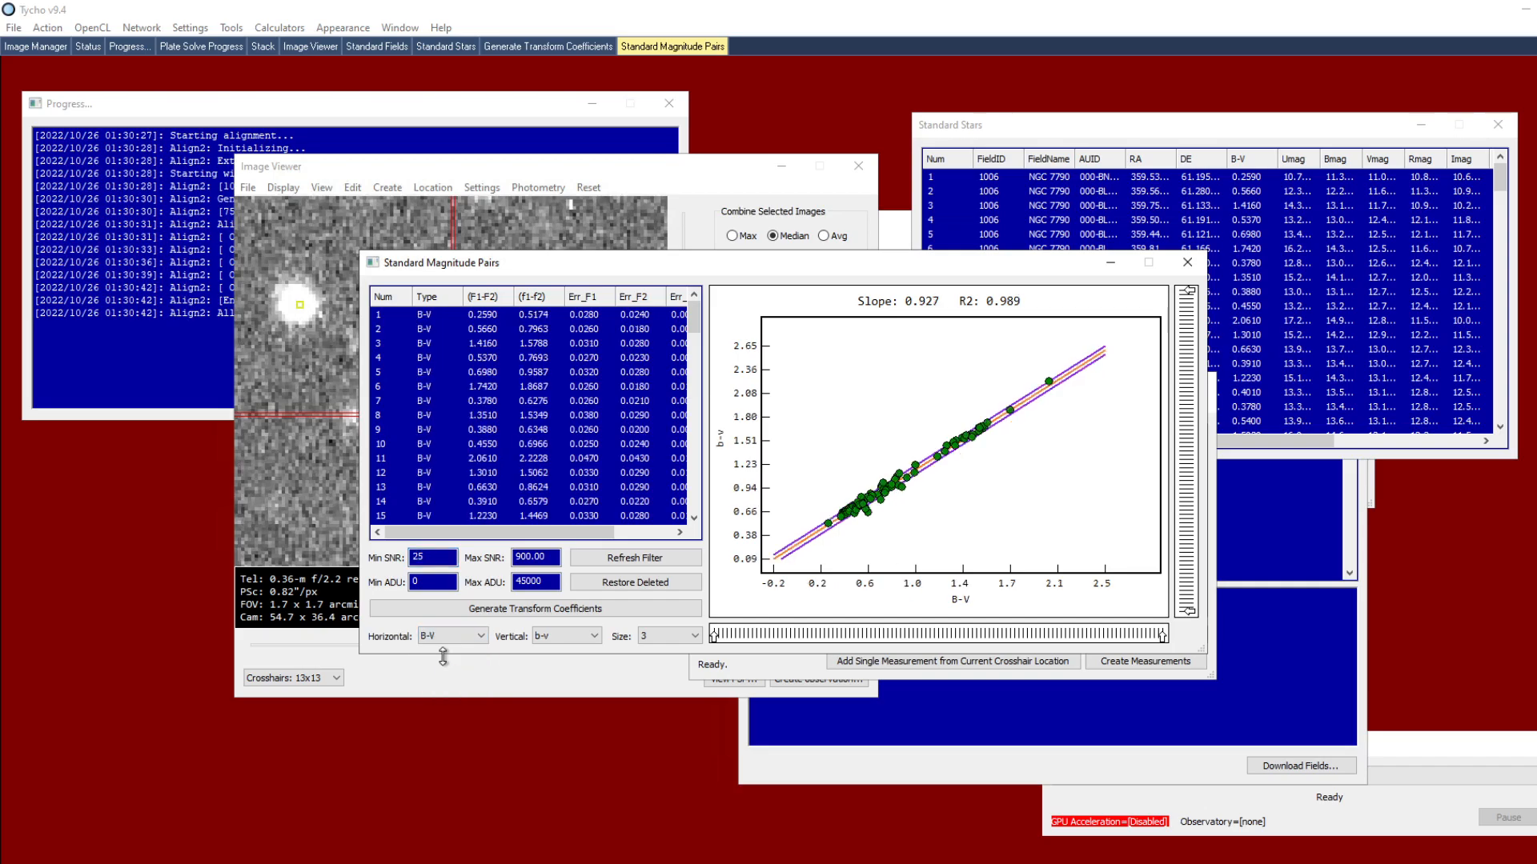
{"action": "left_click", "coordinate": [453, 636]}
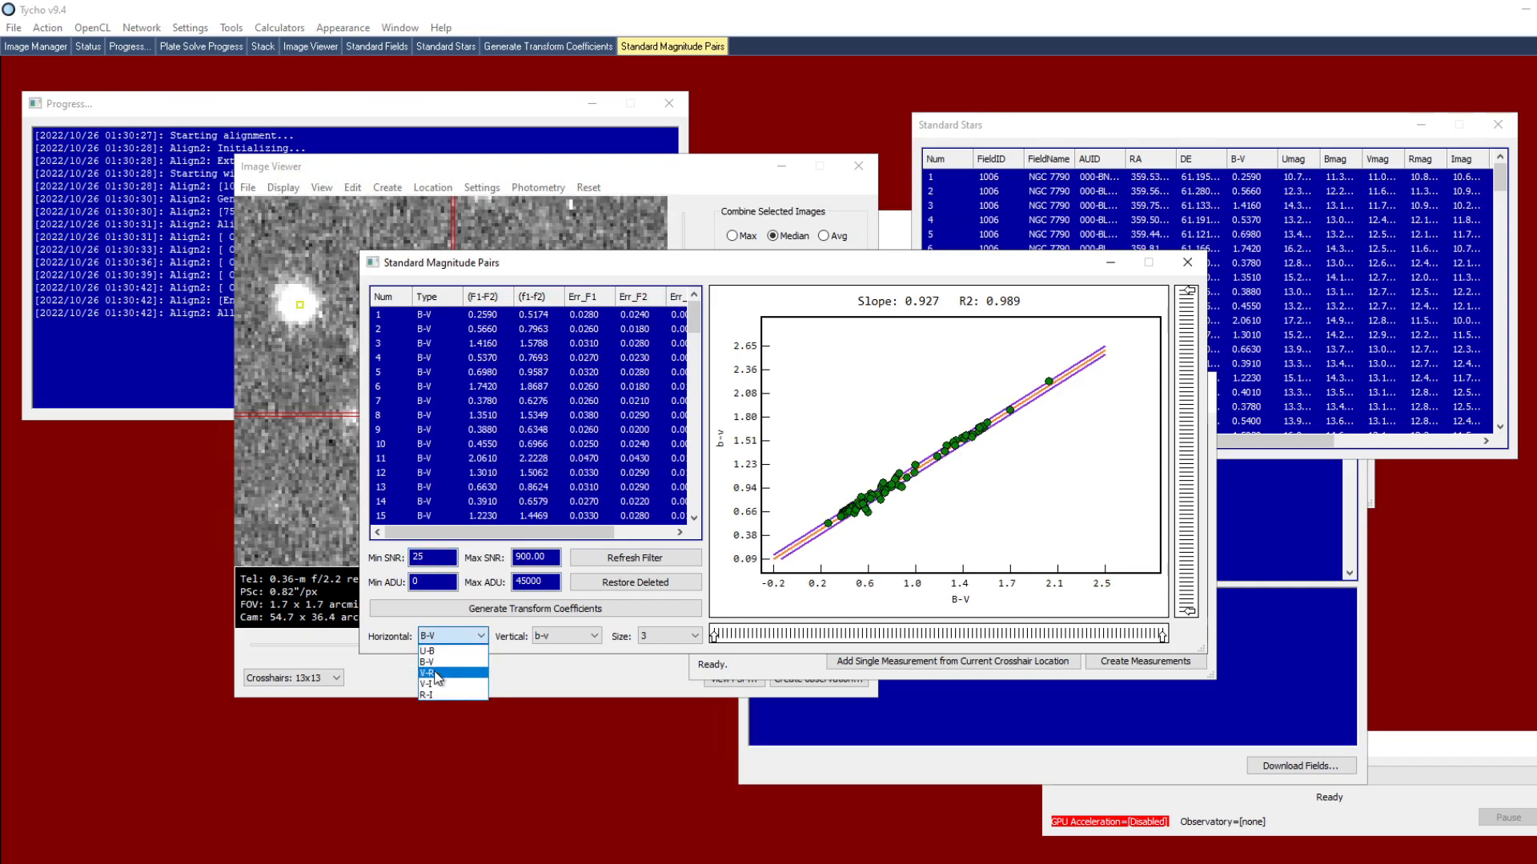
{"action": "left_click", "coordinate": [440, 673]}
- Display the V-I magnitude pairs and delete the outlier data point above the fit line
{"action": "left_click", "coordinate": [456, 637]}
{"action": "left_click", "coordinate": [443, 685]}
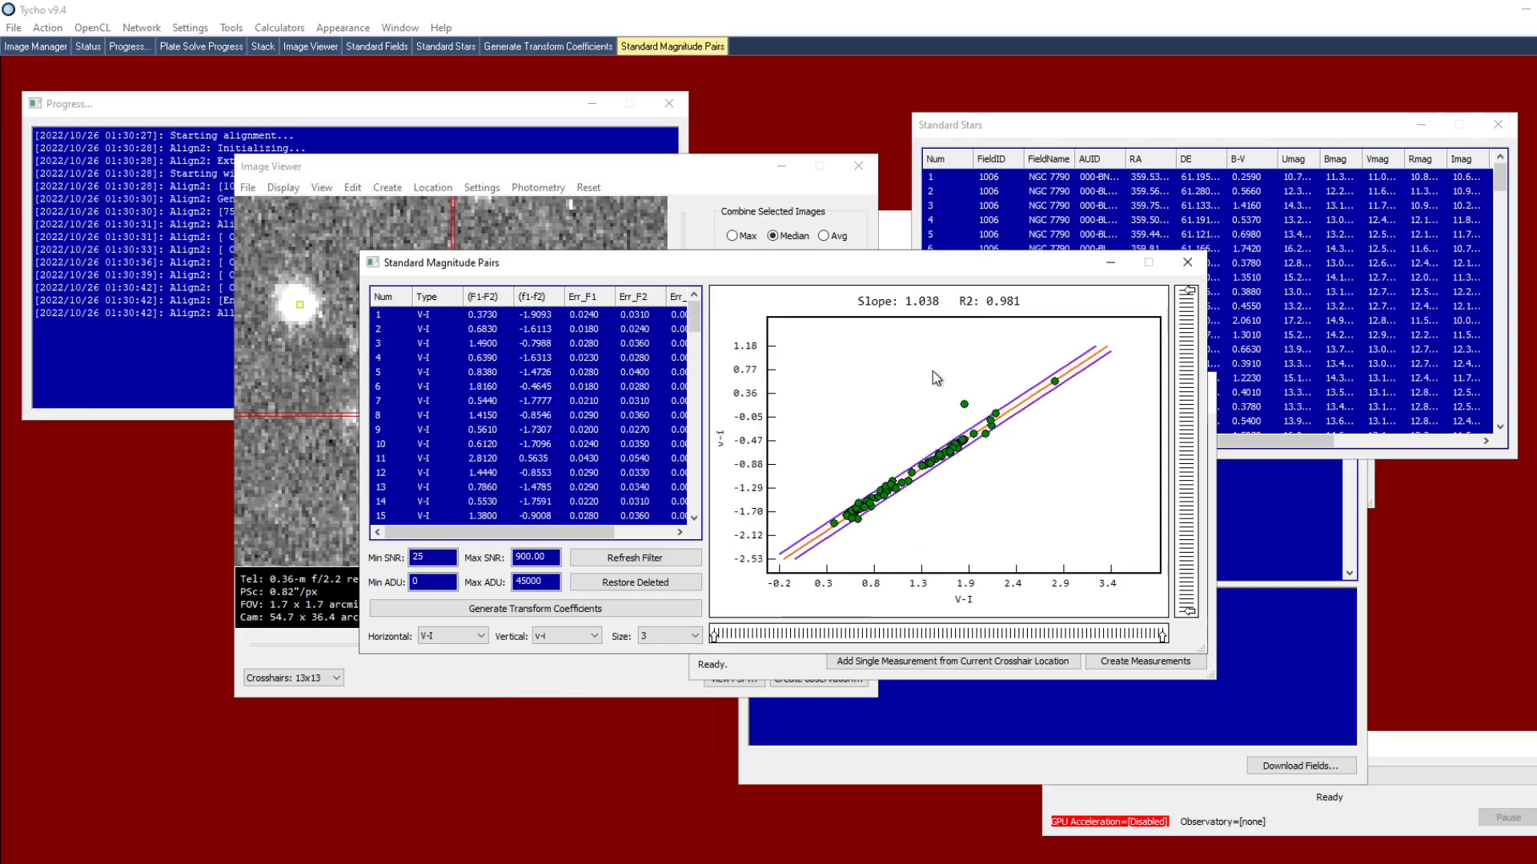
{"action": "mouse_move", "coordinate": [970, 406]}
{"action": "left_mouse_down"}
{"action": "mouse_move", "coordinate": [994, 437]}
{"action": "mouse_move", "coordinate": [980, 417]}
{"action": "left_mouse_up"}
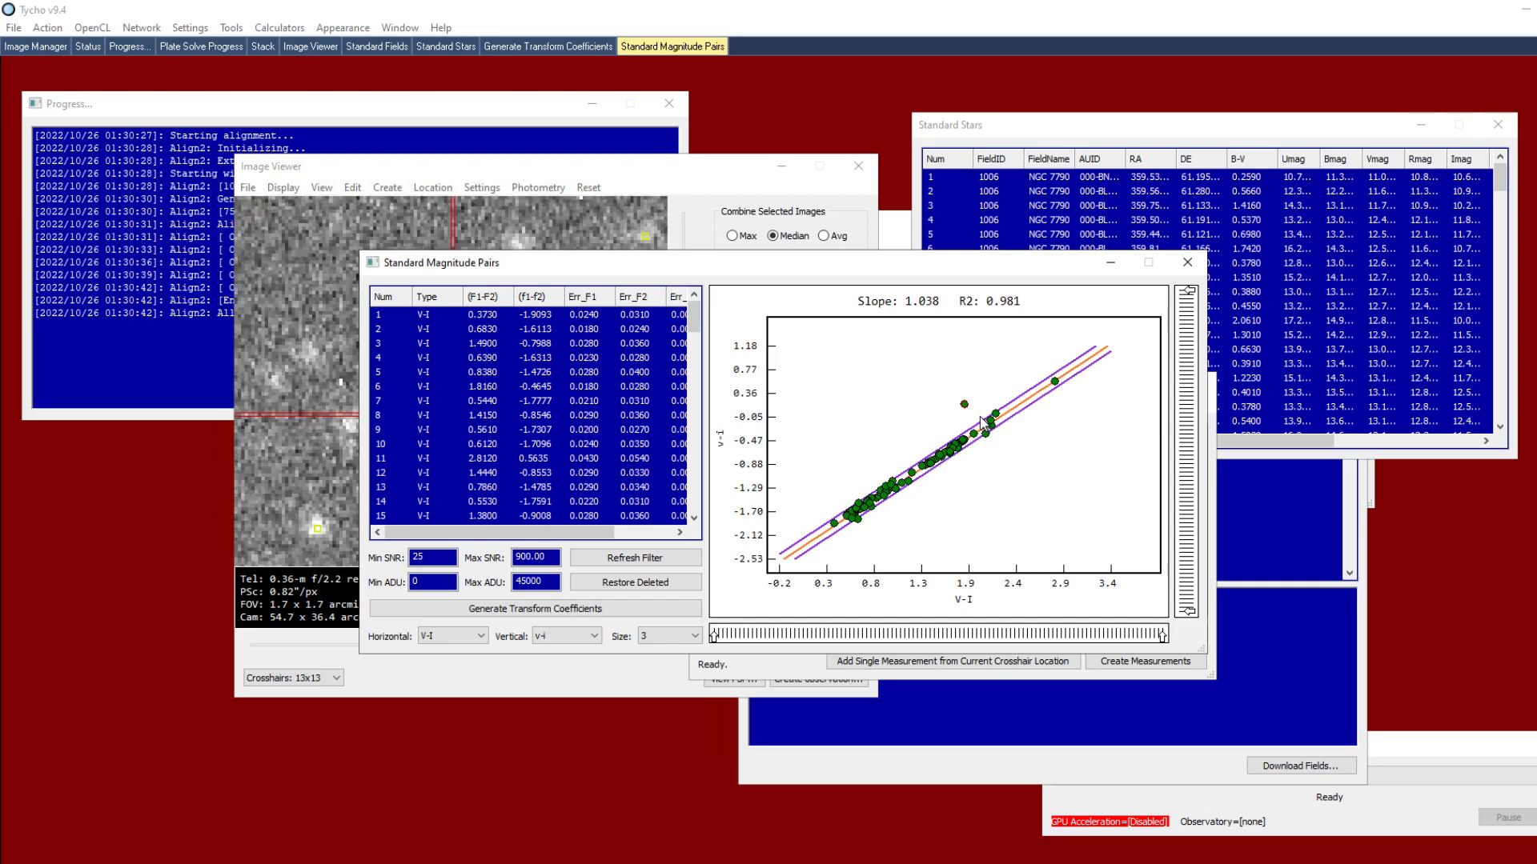
{"action": "right_click", "coordinate": [972, 411]}
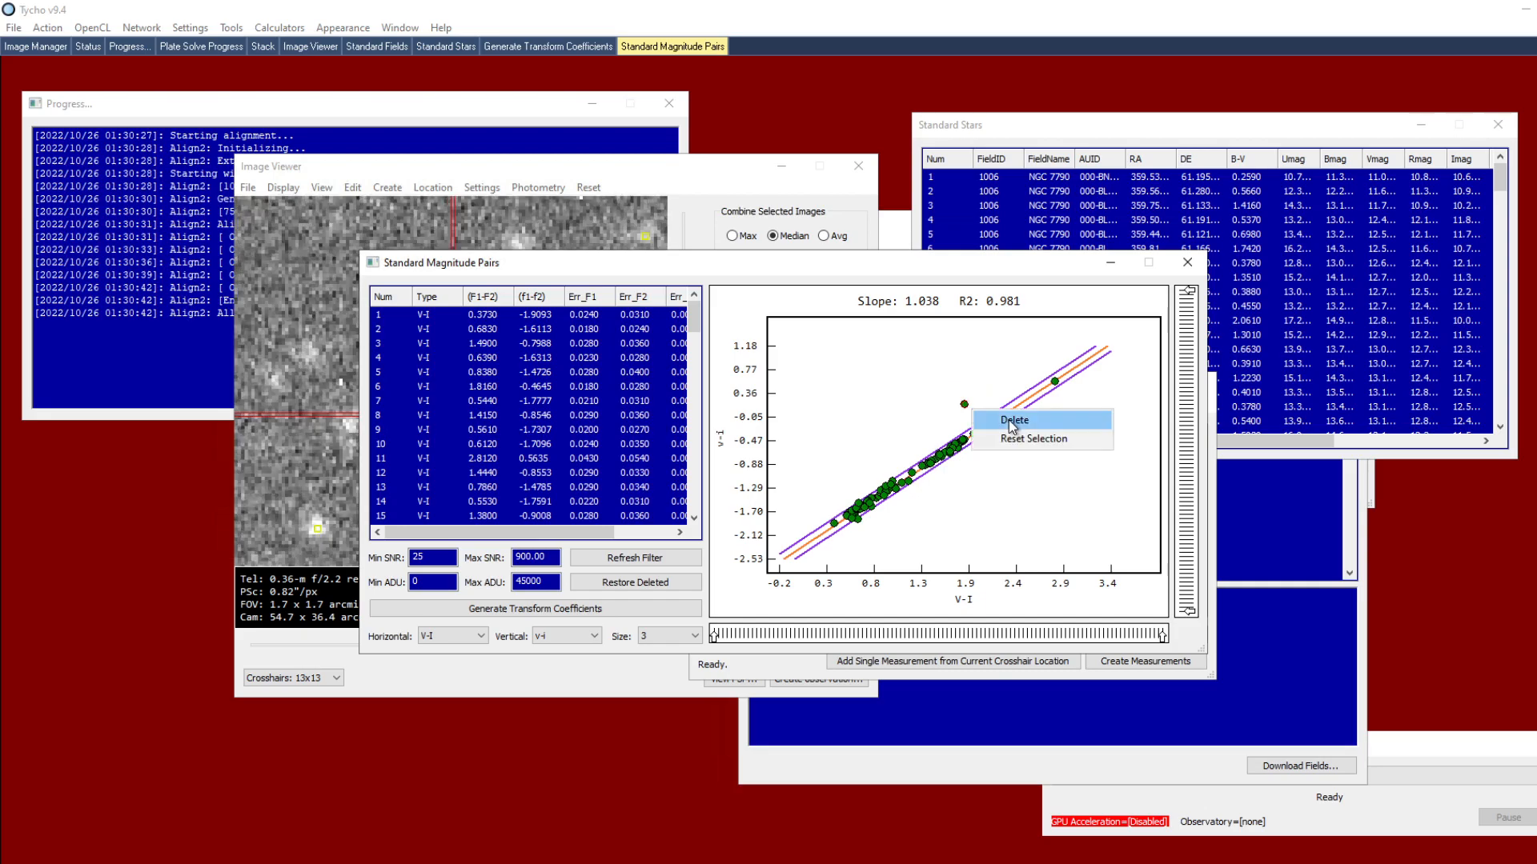
{"action": "left_click", "coordinate": [1008, 420]}
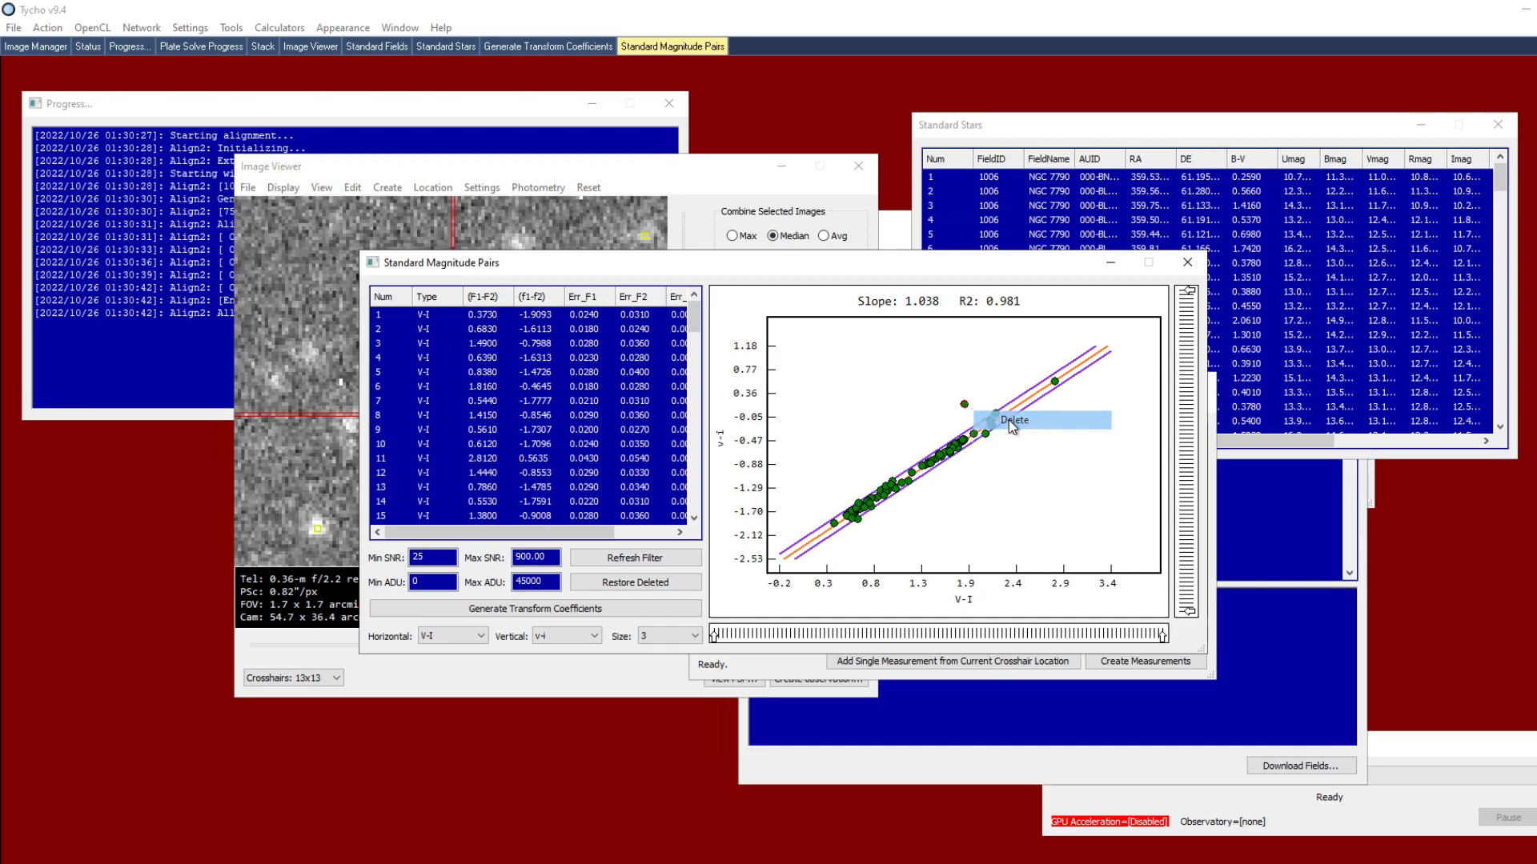
- Display the R-I magnitude pairs and delete the isolated outlier data point far above the fit line
{"action": "left_click", "coordinate": [479, 636]}
{"action": "left_click", "coordinate": [440, 703]}
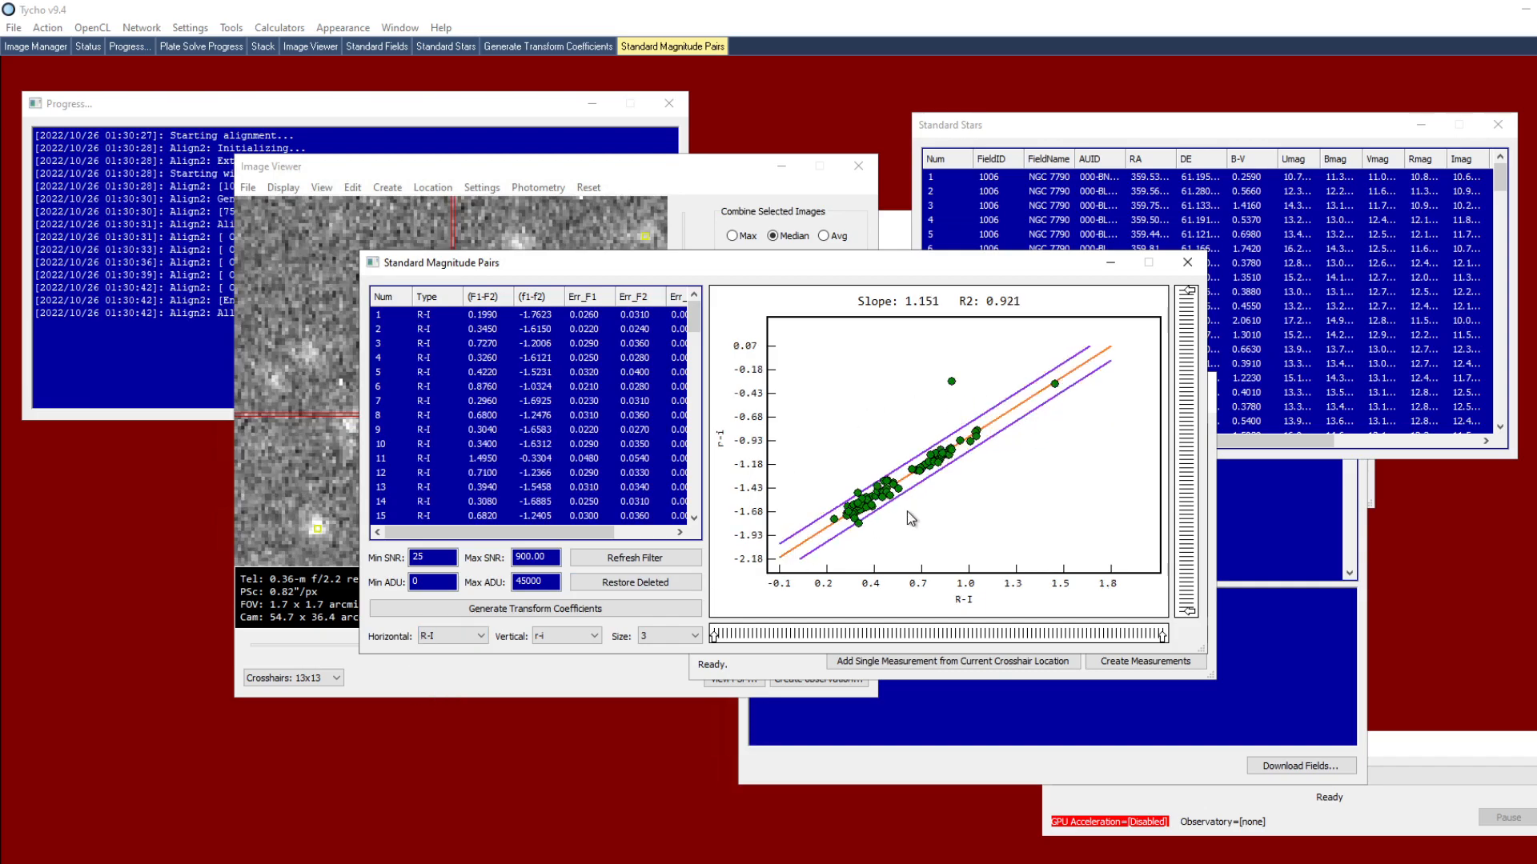
{"action": "left_click_drag", "start_coordinate": [885, 349], "coordinate": [976, 392]}
{"action": "right_click", "coordinate": [976, 391]}
{"action": "left_click", "coordinate": [1000, 402]}
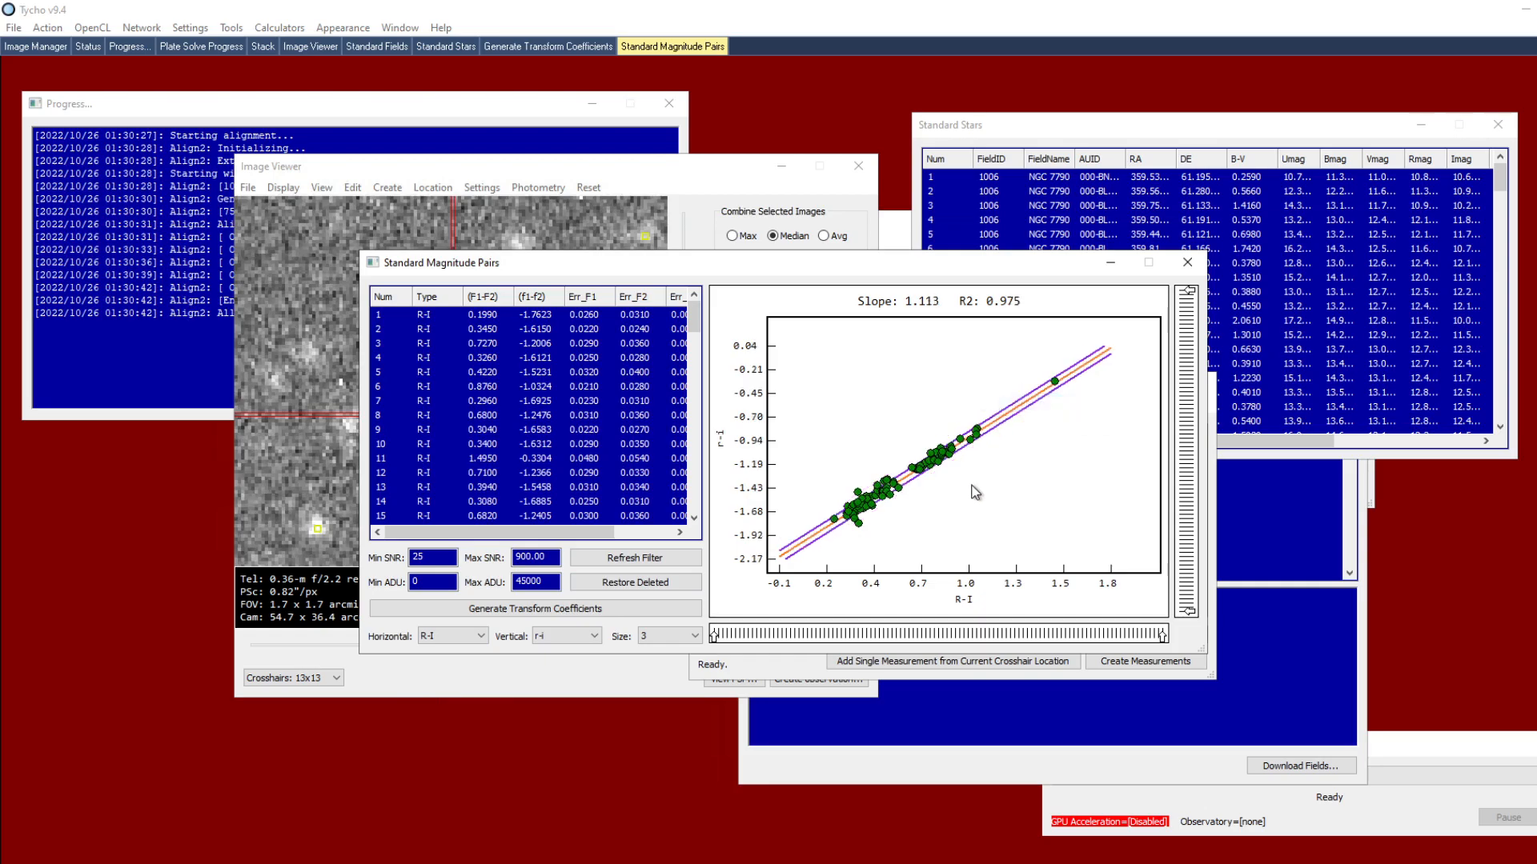
- Examine the R-r and I-i coefficient plots against the R-I magnitude pair
{"action": "left_click", "coordinate": [445, 641]}
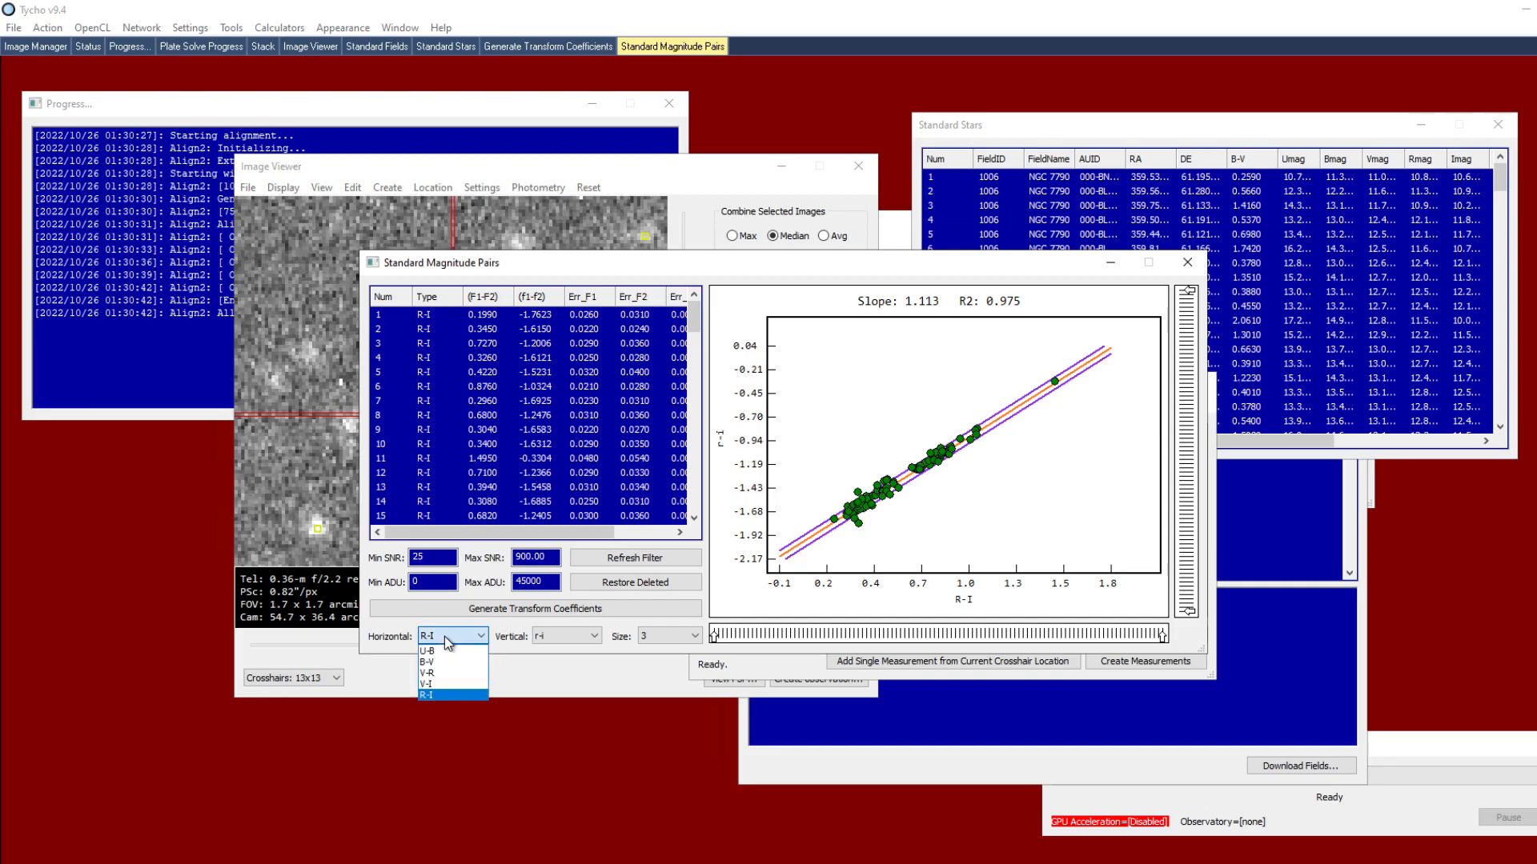
{"action": "left_click", "coordinate": [420, 639]}
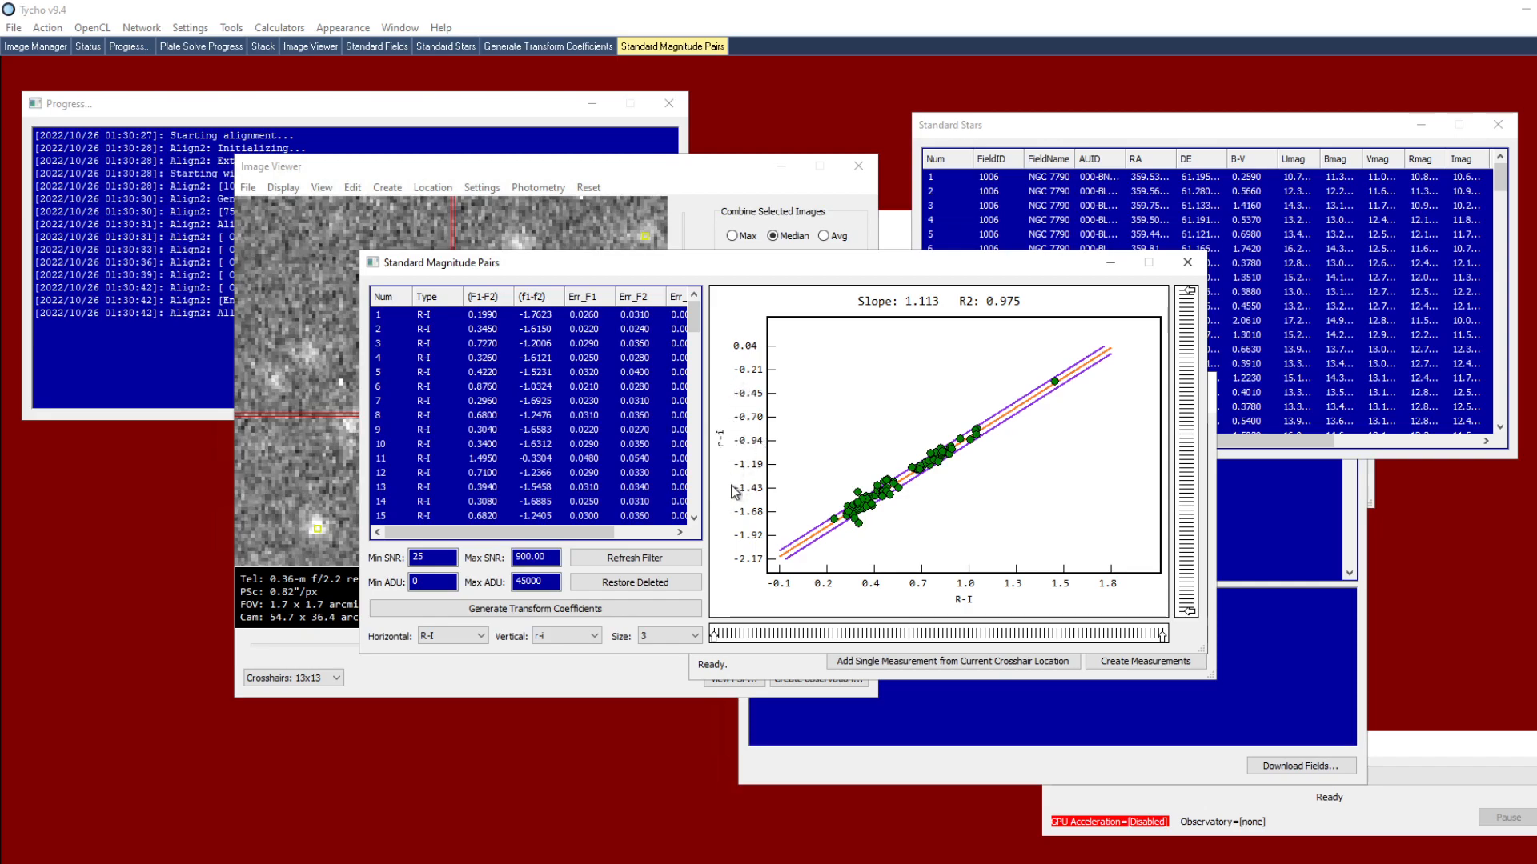
{"action": "left_click", "coordinate": [553, 637]}
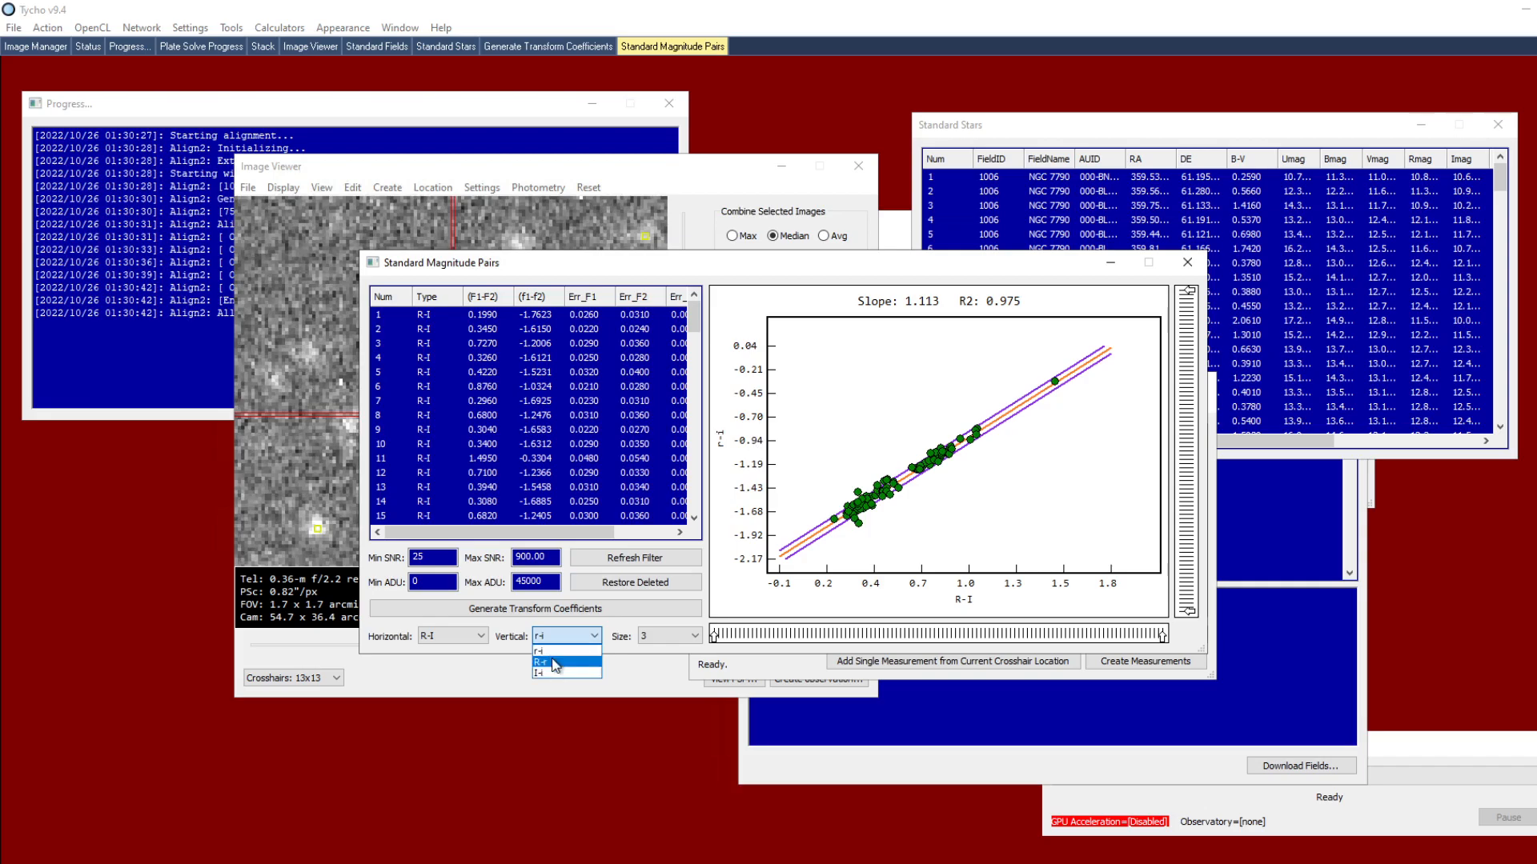
{"action": "left_click", "coordinate": [552, 663]}
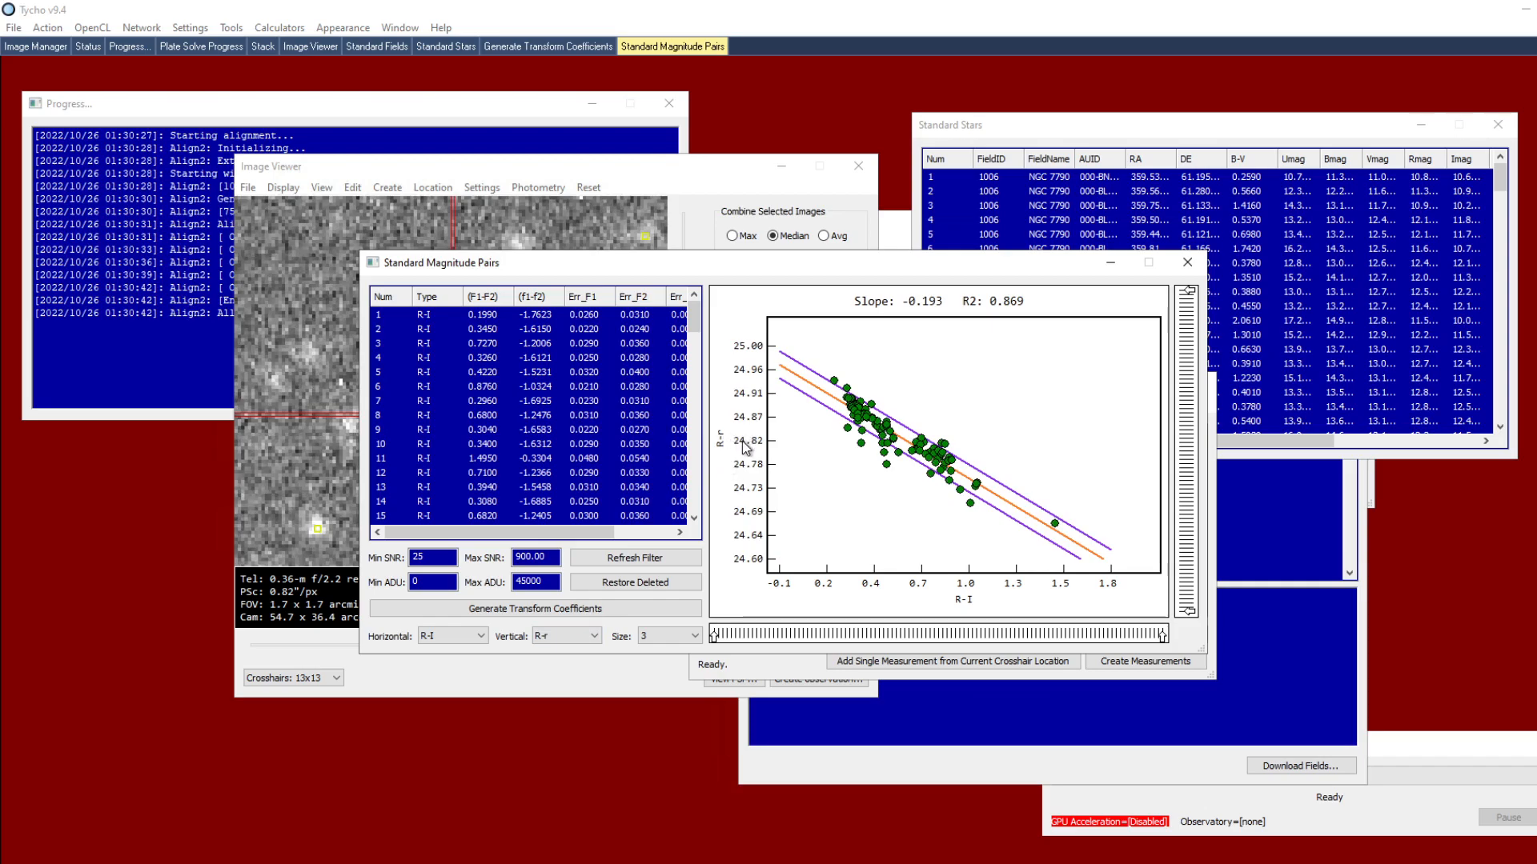
{"action": "left_click", "coordinate": [547, 638]}
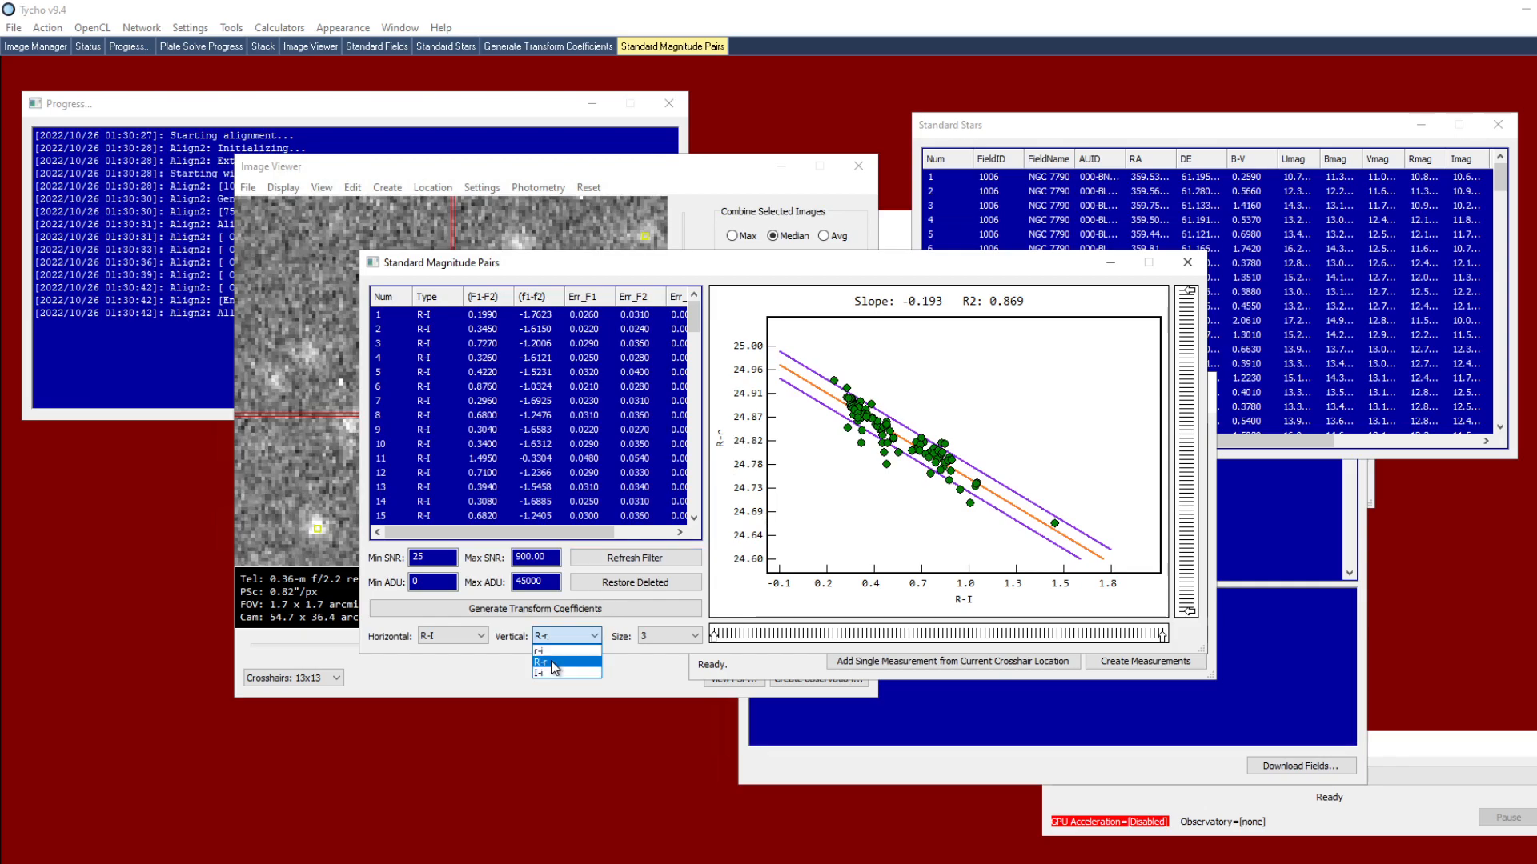
{"action": "left_click", "coordinate": [558, 677]}
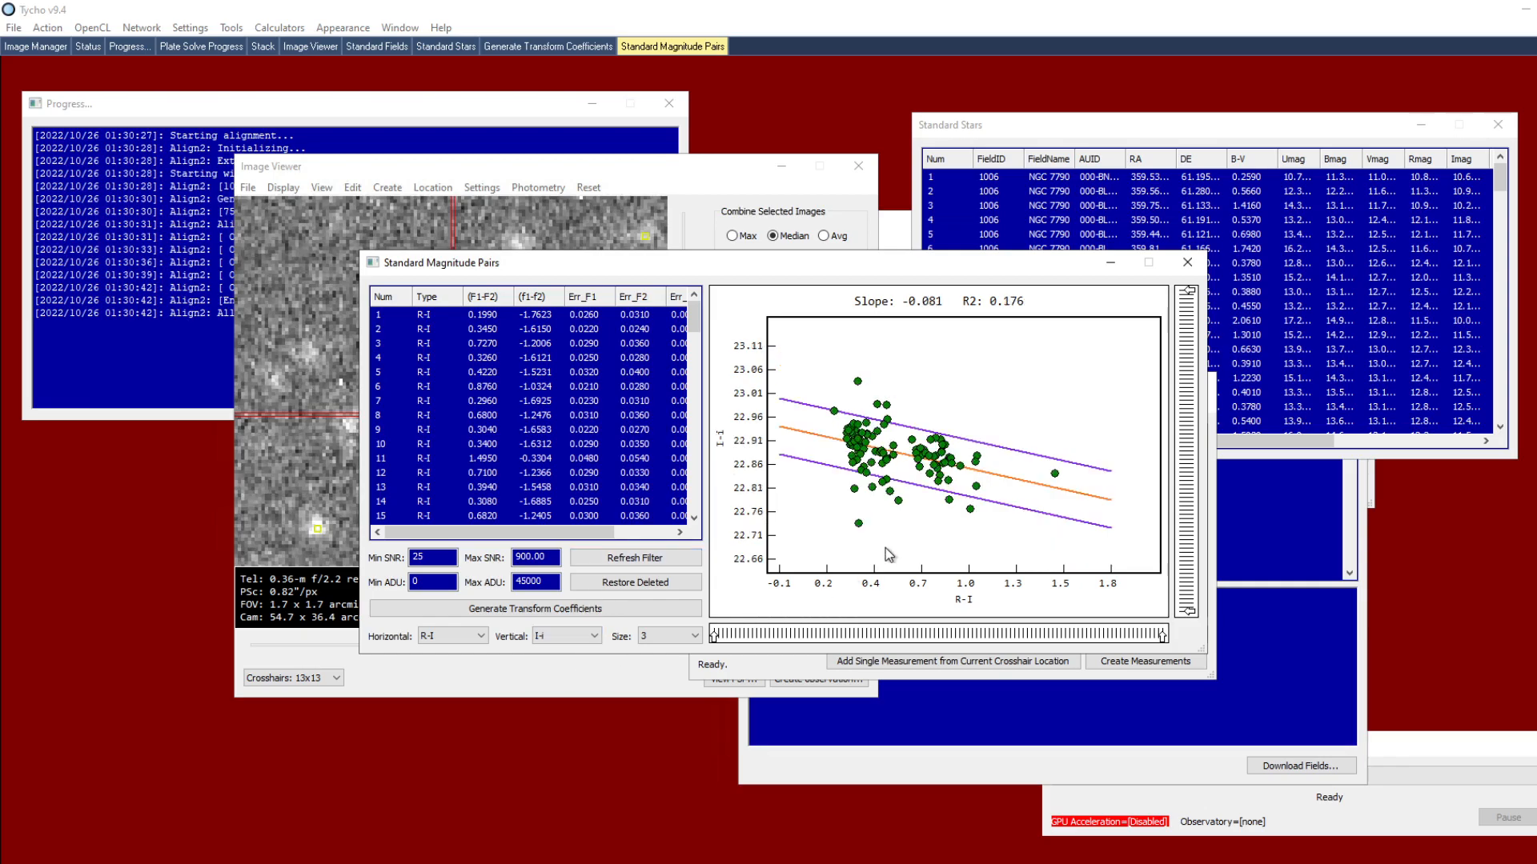
- Switch the plot to the B-V magnitude pair and examine its B-b and V-v coefficient plots
{"action": "left_click", "coordinate": [468, 637]}
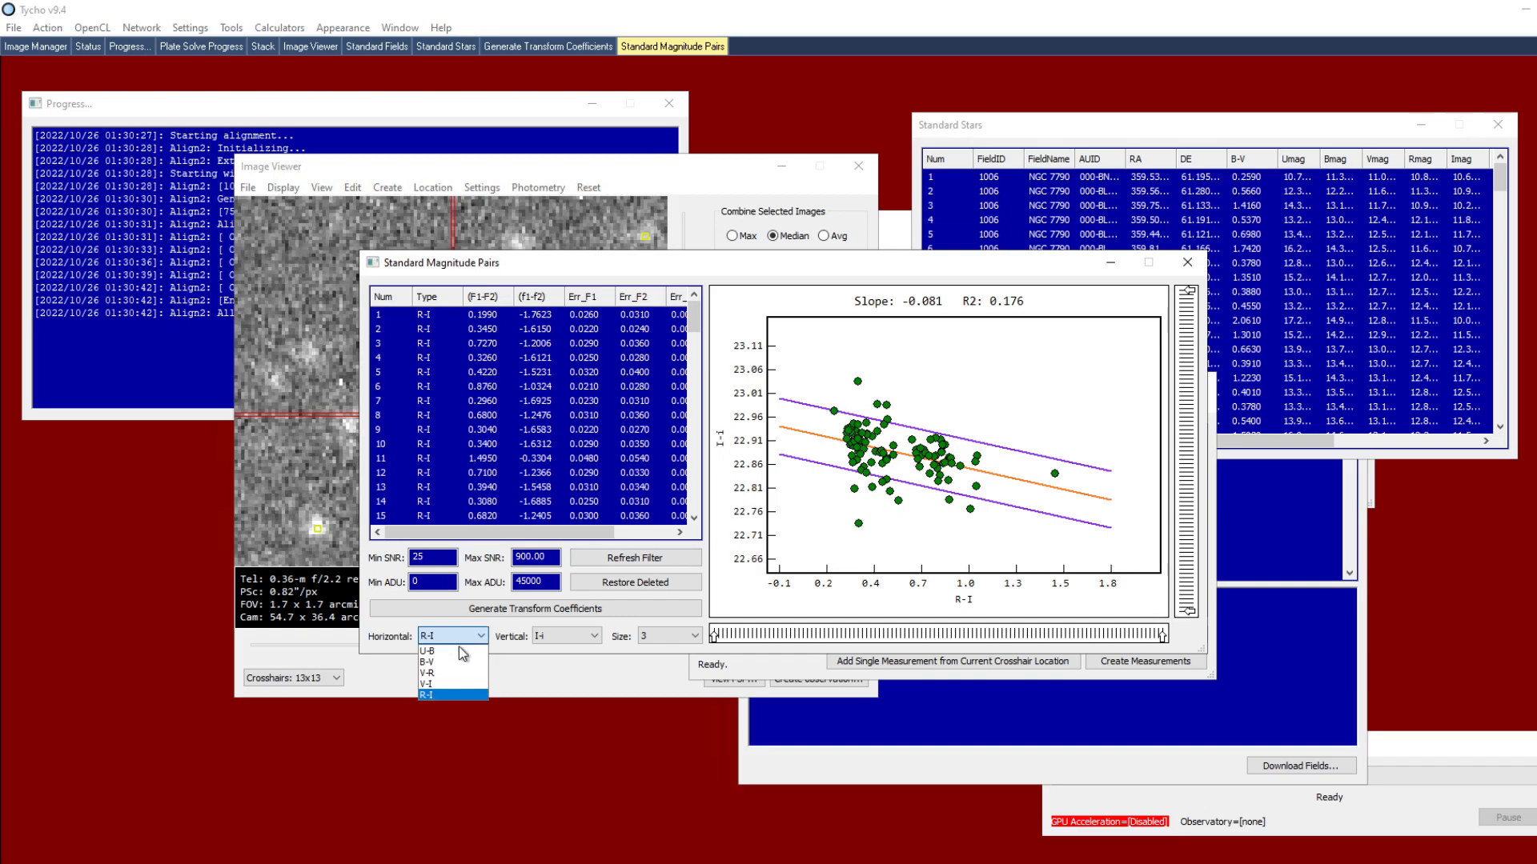
{"action": "left_click", "coordinate": [456, 669]}
{"action": "left_click", "coordinate": [560, 637]}
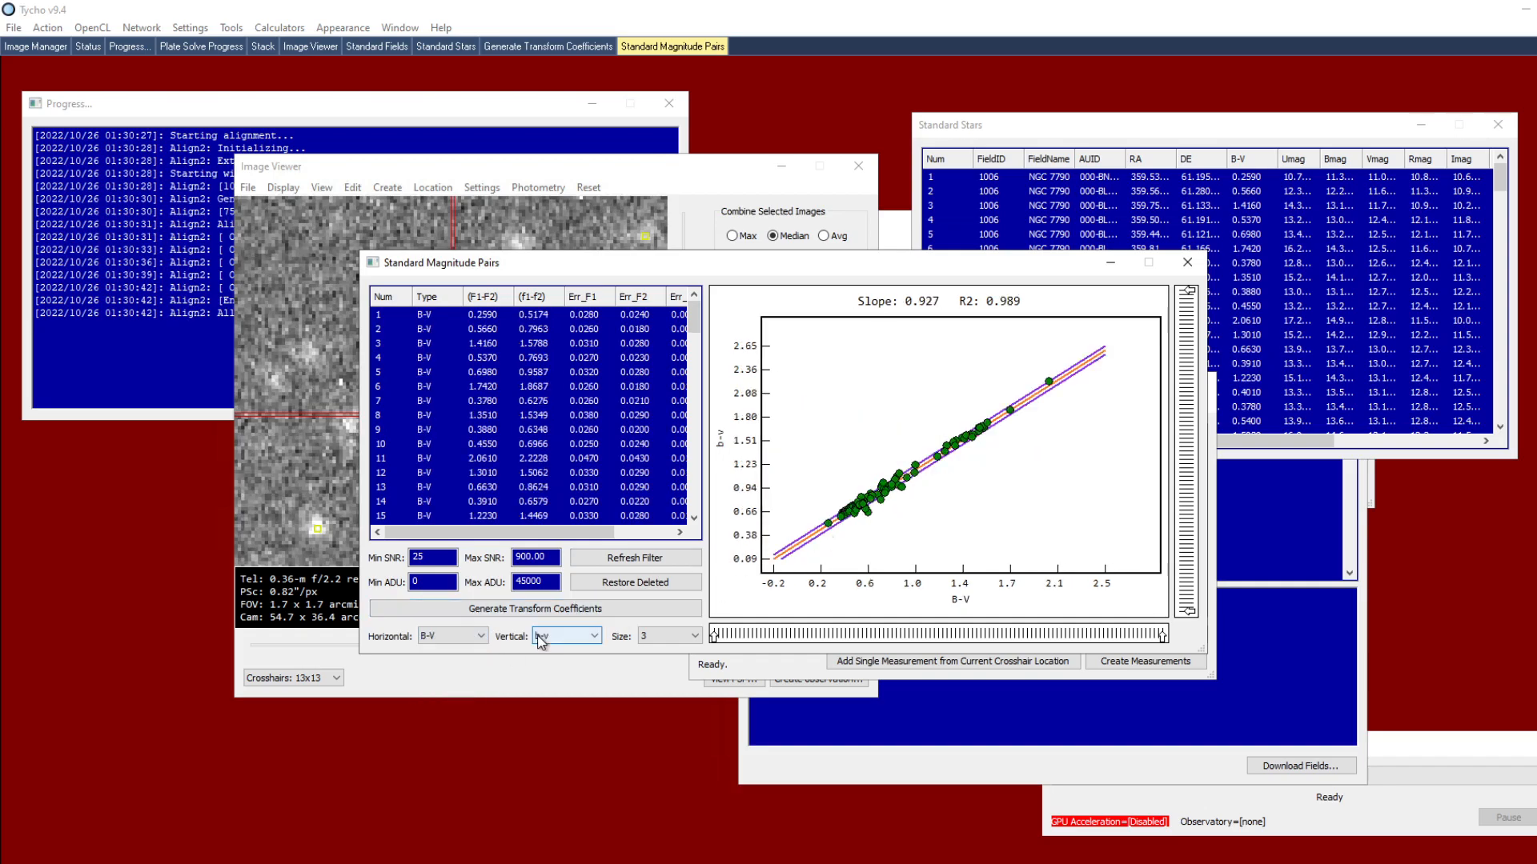
{"action": "left_click", "coordinate": [552, 658]}
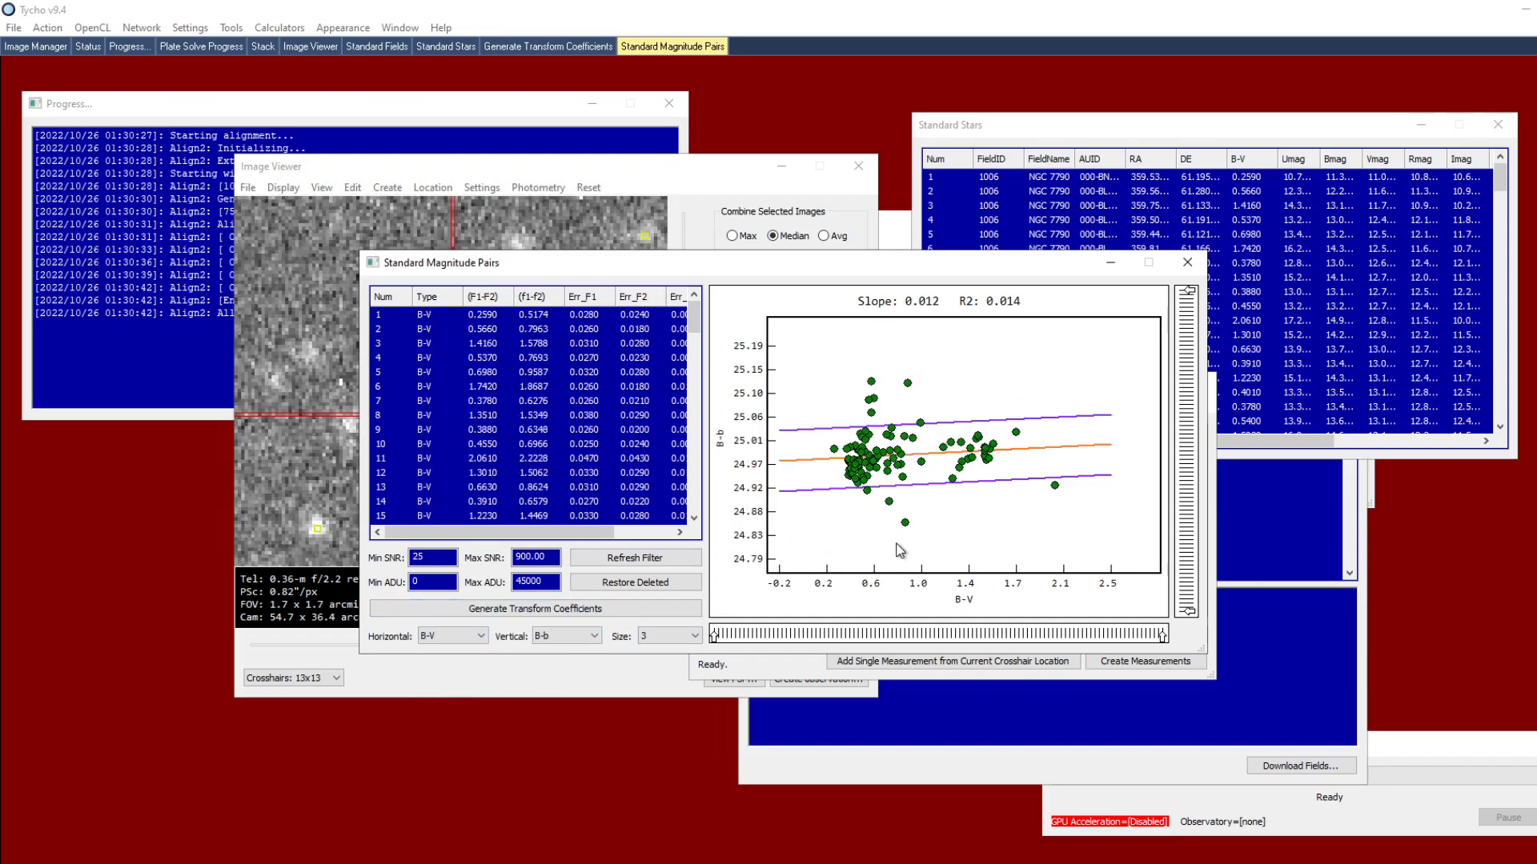
{"action": "left_click", "coordinate": [584, 636]}
{"action": "left_click", "coordinate": [556, 673]}
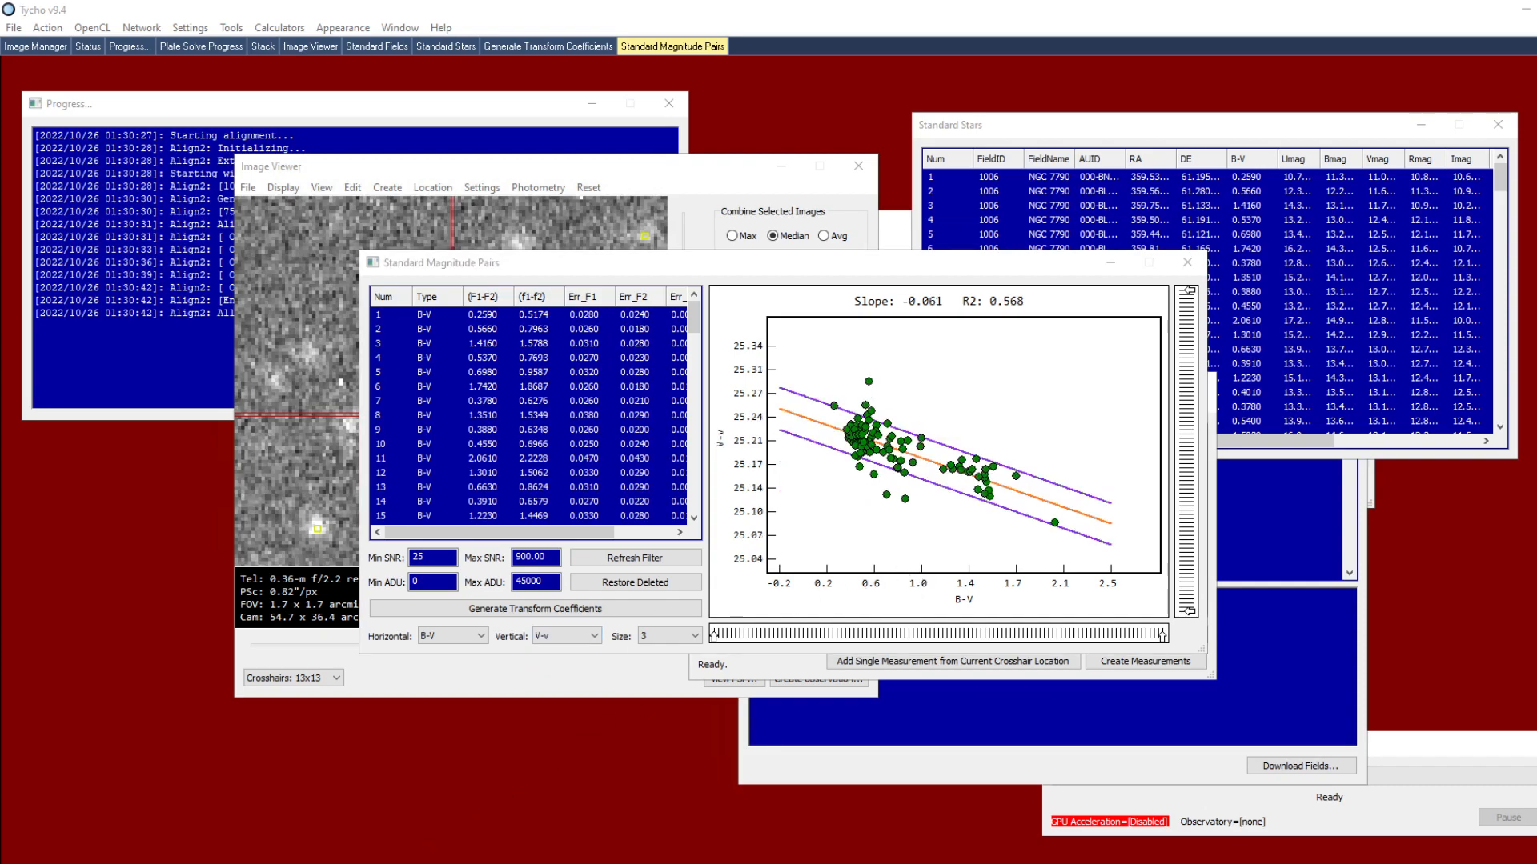
- Consult step 11 of the Tycho User Guide and generate the transform coefficients report from the magnitude pairs in Tycho
{"action": "key", "text": "alt+Tab"}
{"action": "scroll", "coordinate": [717, 480], "scroll_direction": "down", "scroll_amount": 2}
{"action": "scroll", "coordinate": [336, 640], "scroll_direction": "down", "scroll_amount": 3}
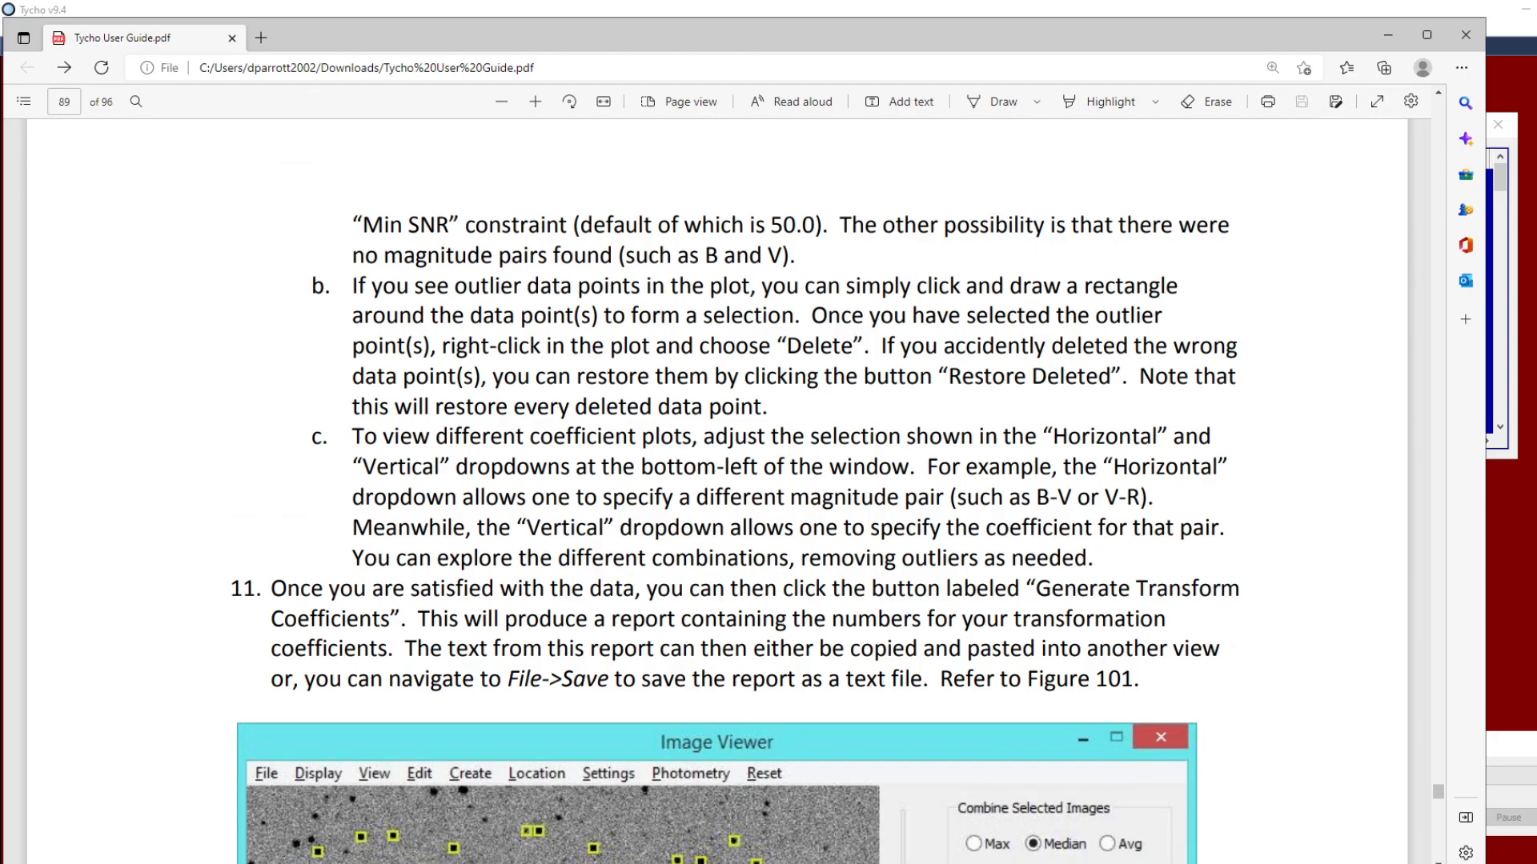
{"action": "key", "text": "alt+Tab"}
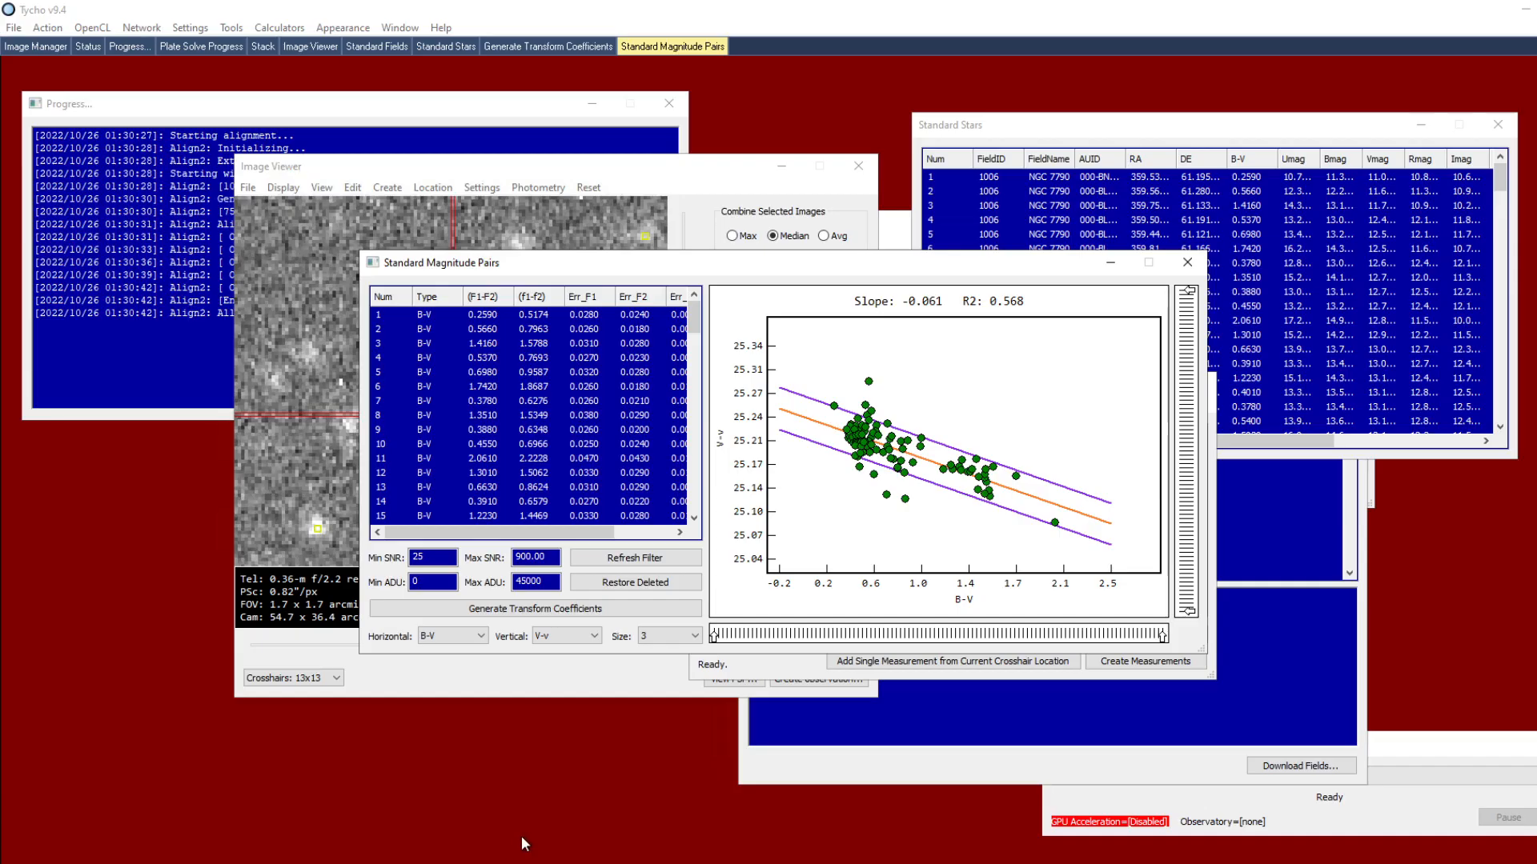
{"action": "left_click", "coordinate": [504, 611]}
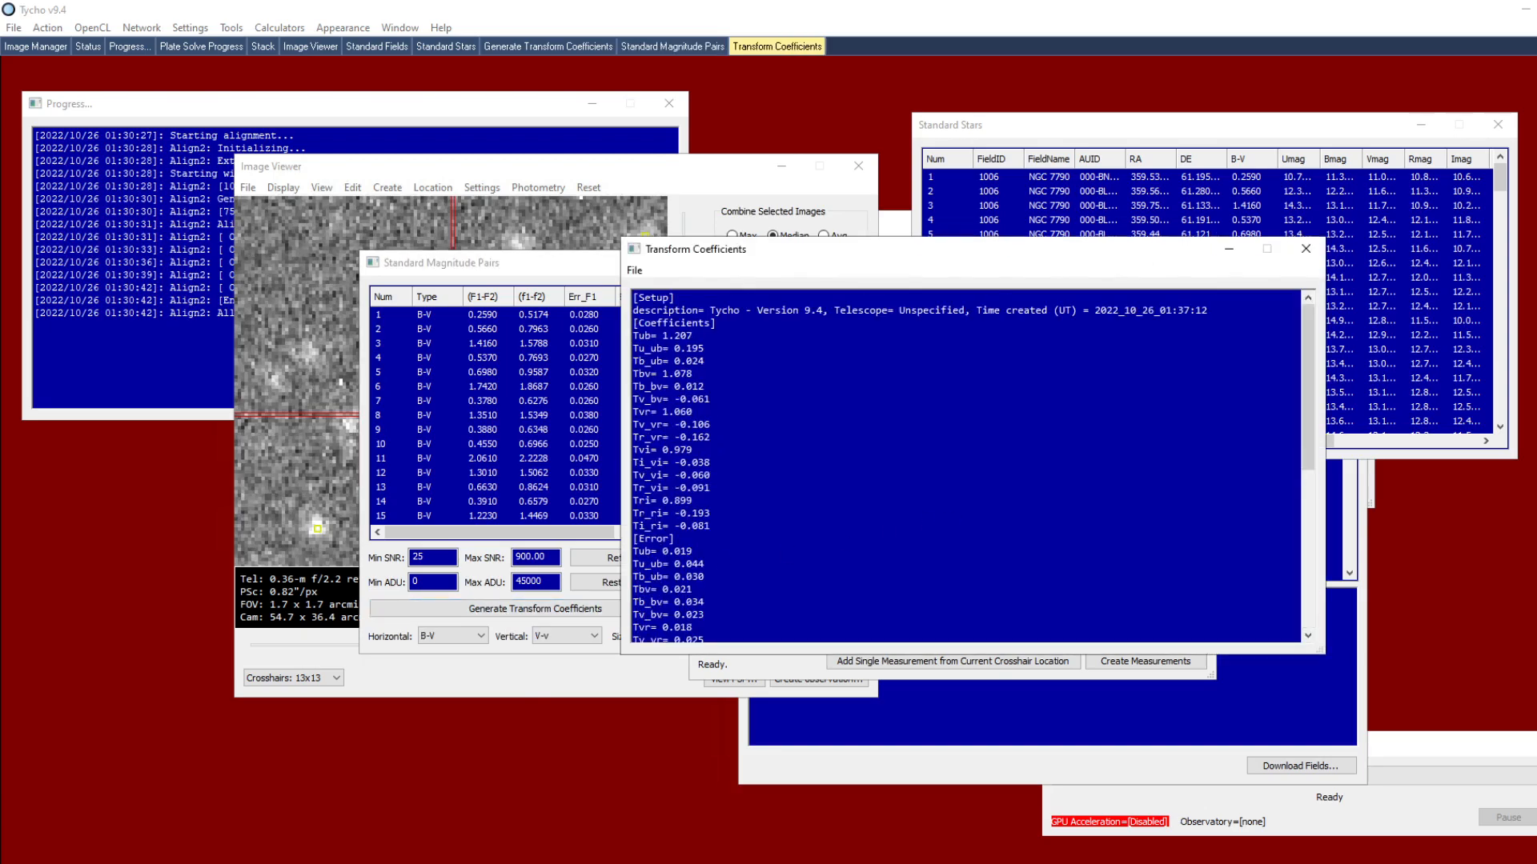
- Shift the Transform Coefficients window slightly upward and check the report's save option without saving
{"action": "left_click_drag", "start_coordinate": [810, 255], "coordinate": [811, 238]}
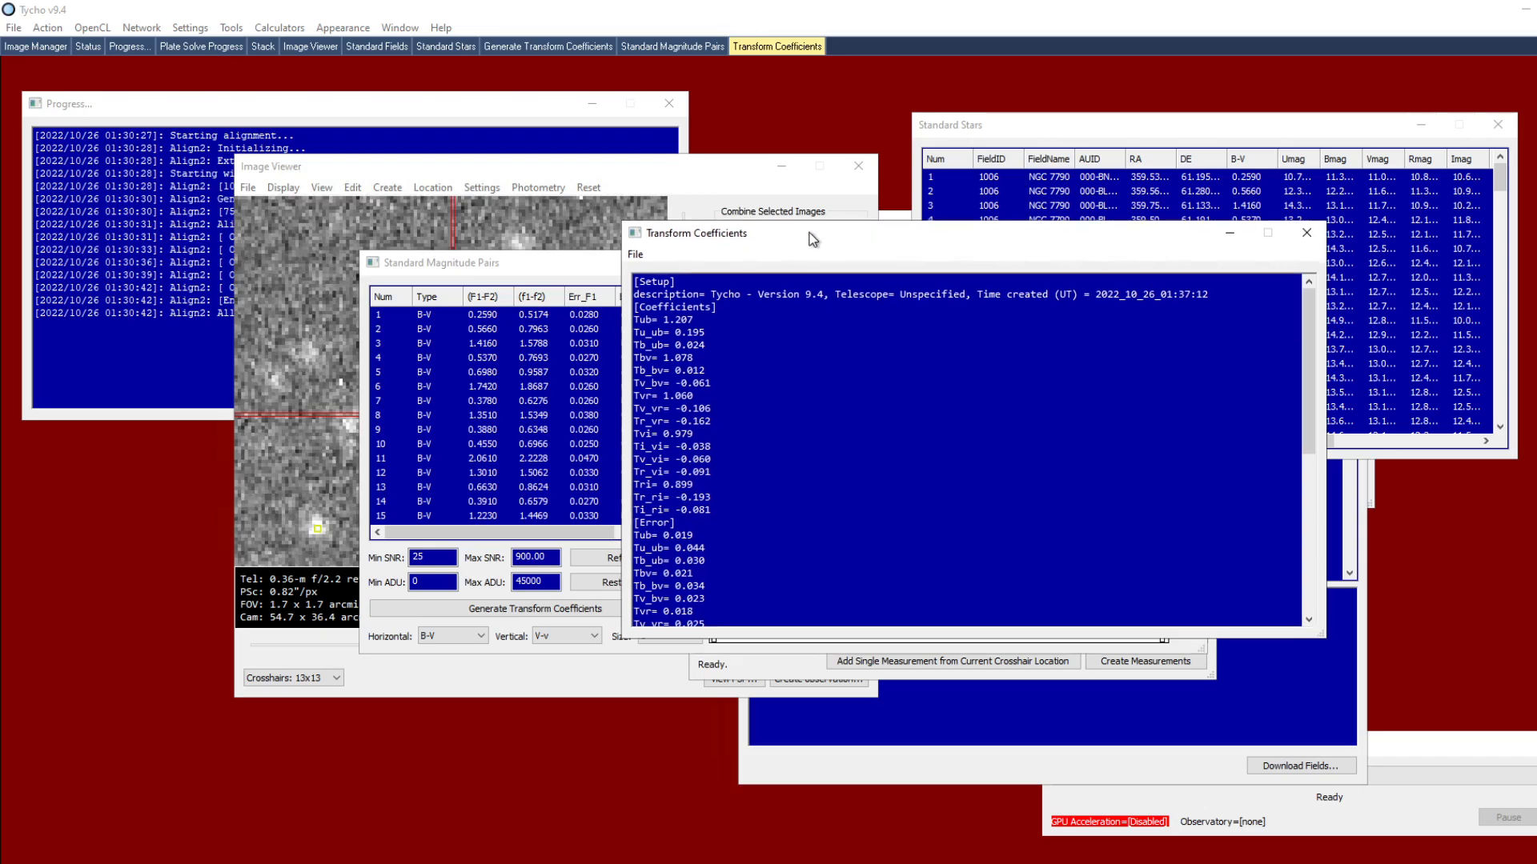
{"action": "left_click", "coordinate": [637, 255]}
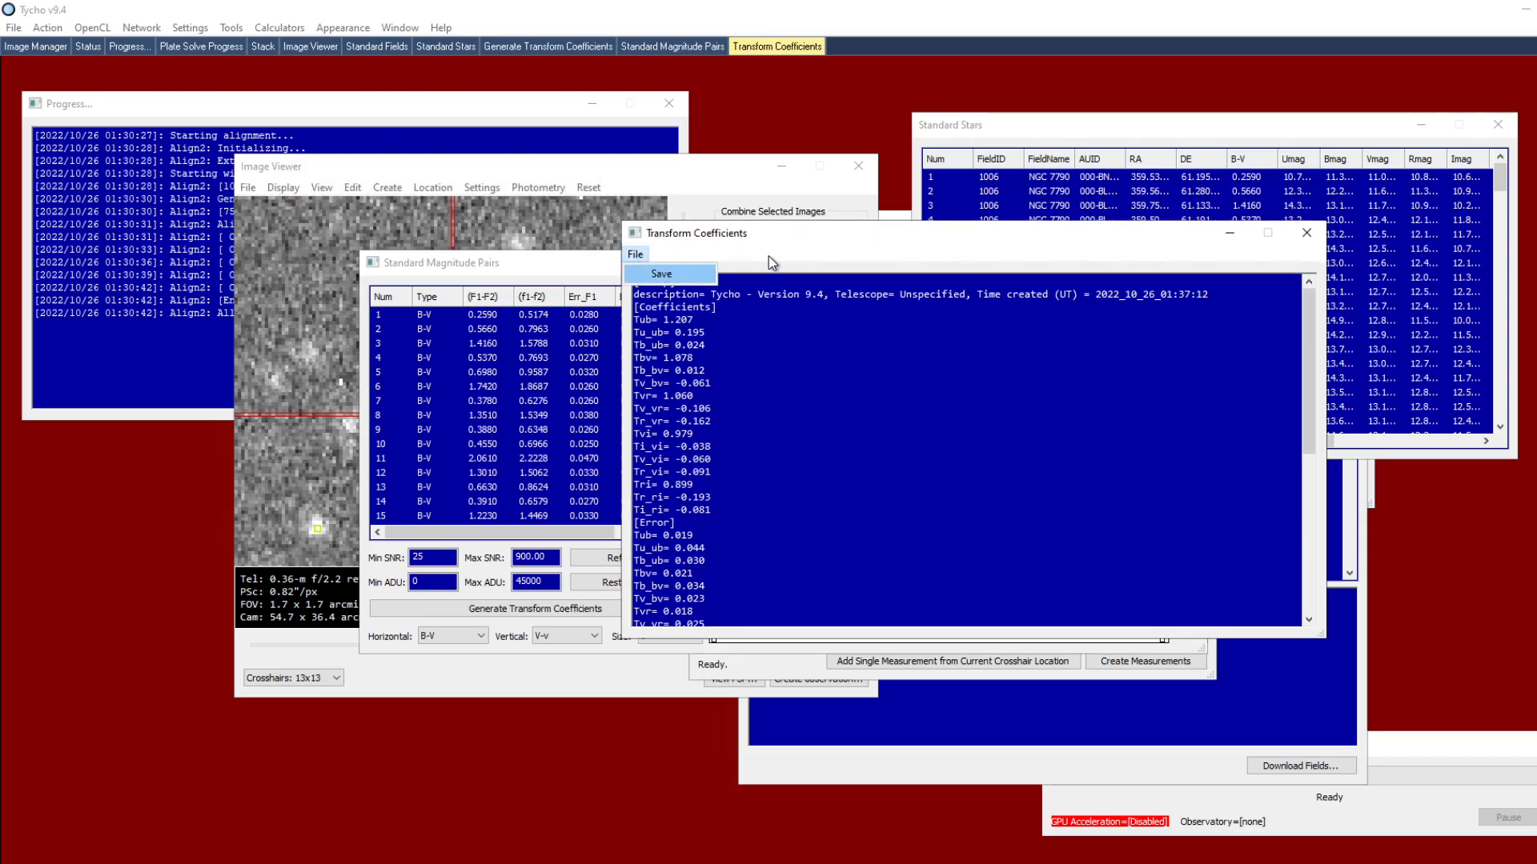
{"action": "left_click", "coordinate": [766, 257]}
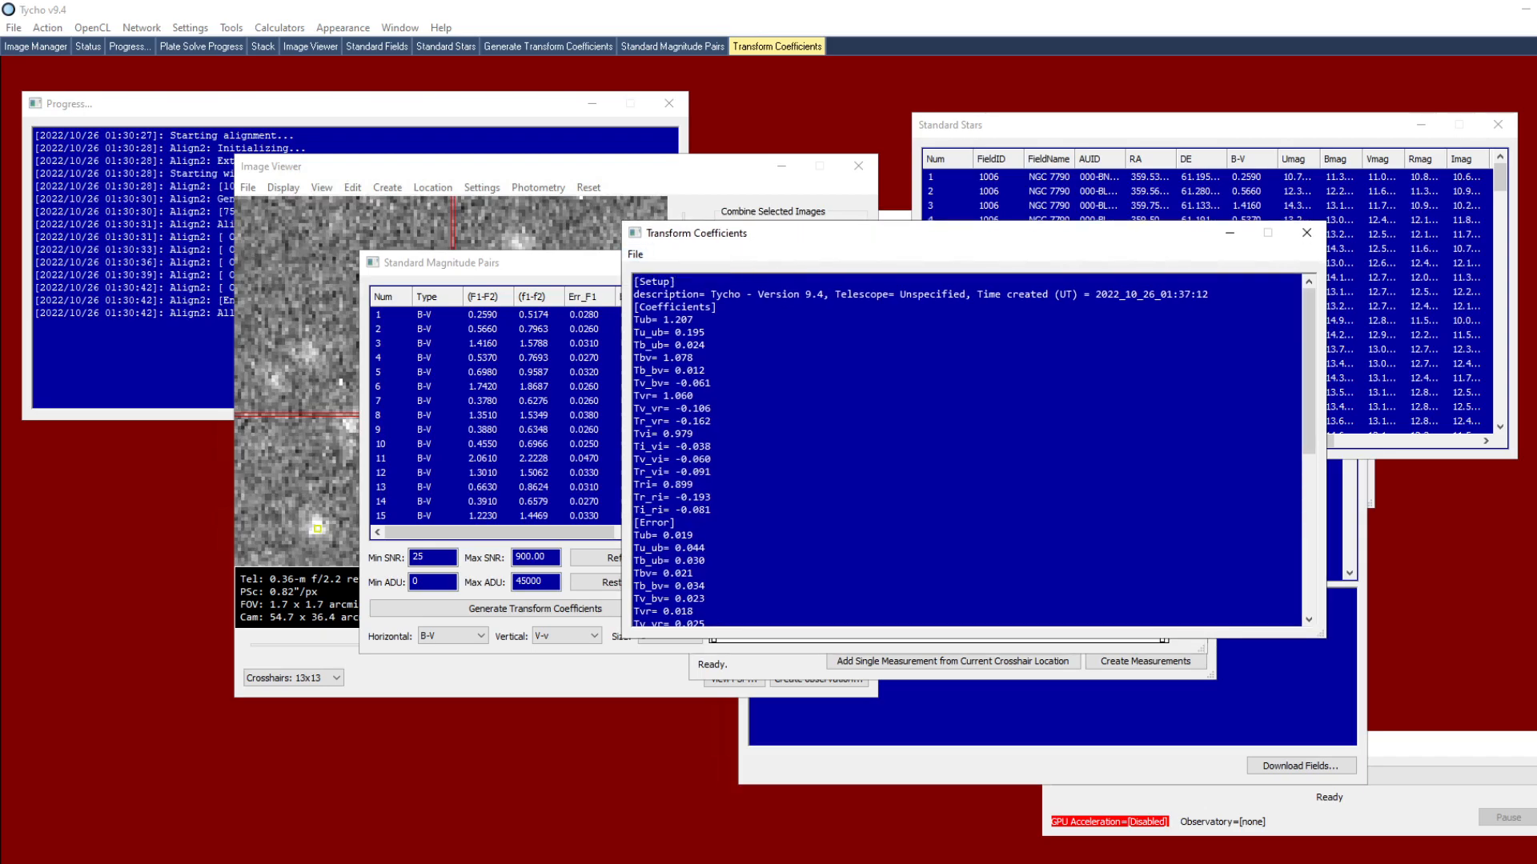